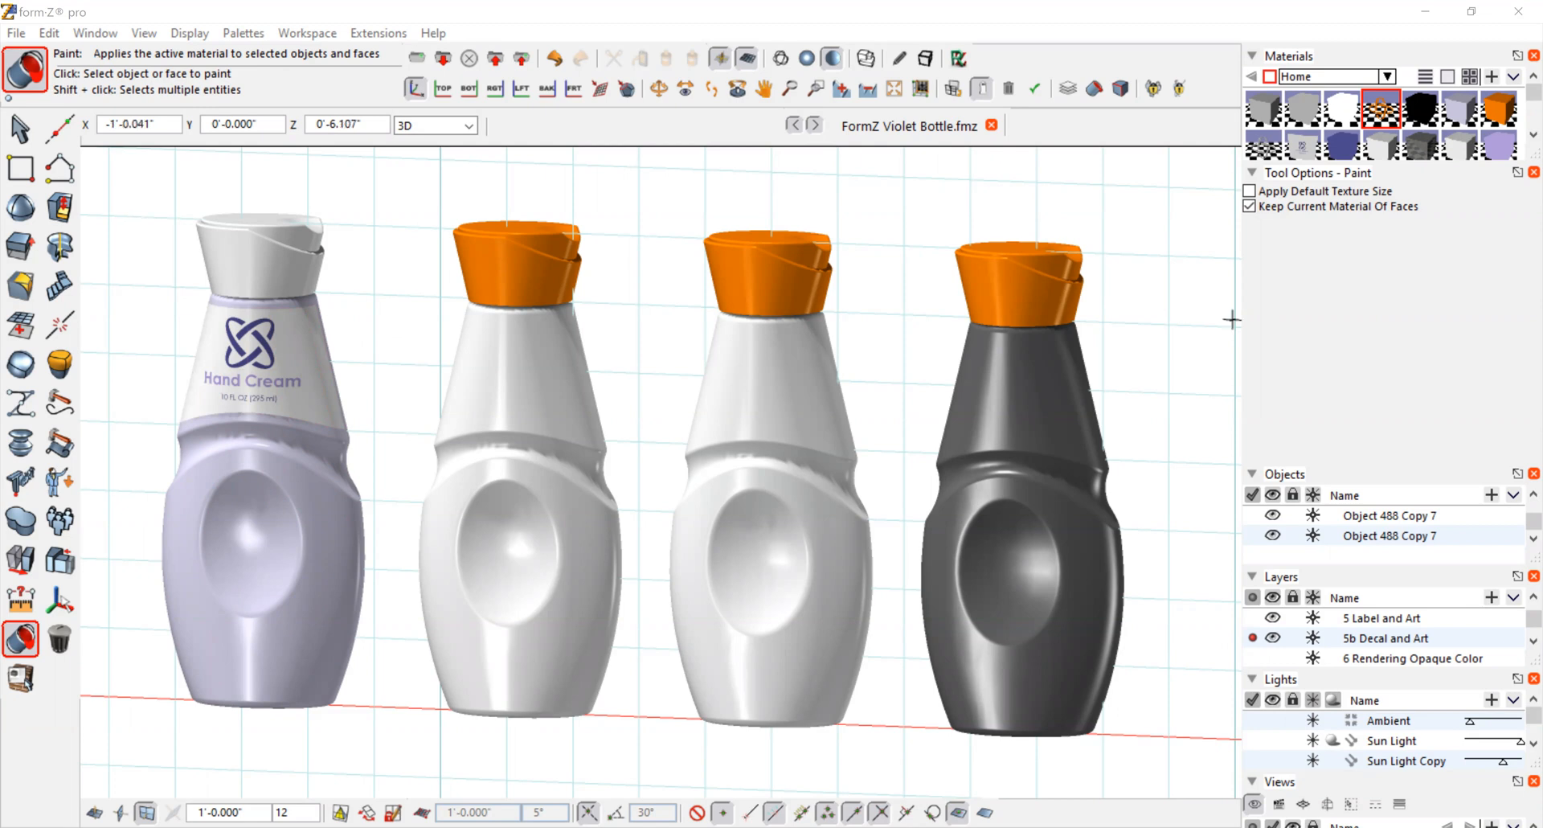
Step: Hide the 5 Label and Art layer and open the Tool Manager
{"action": "left_click", "coordinate": [1273, 618]}
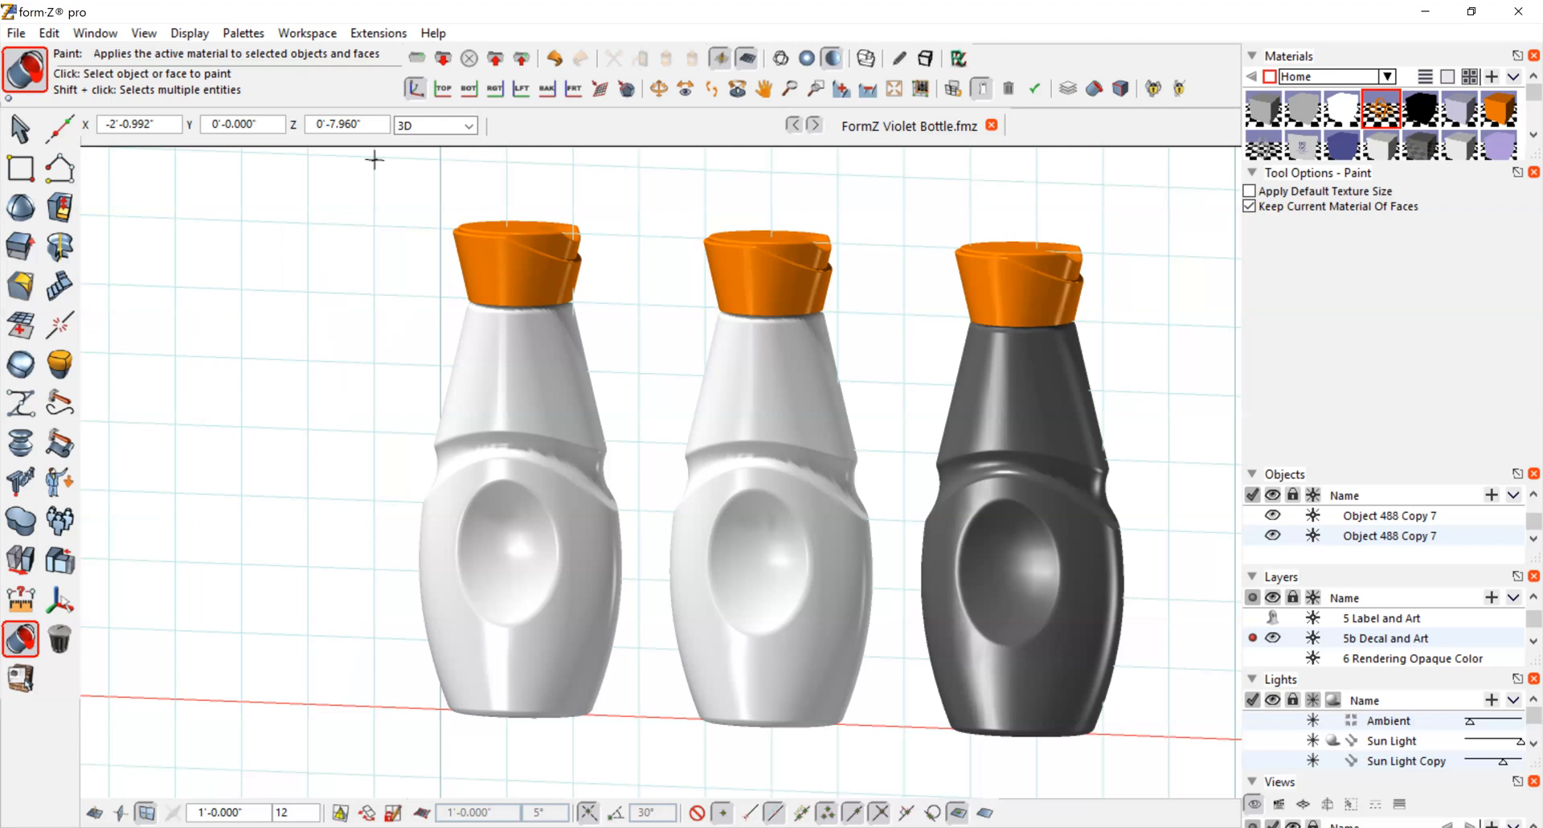
{"action": "left_click", "coordinate": [307, 33]}
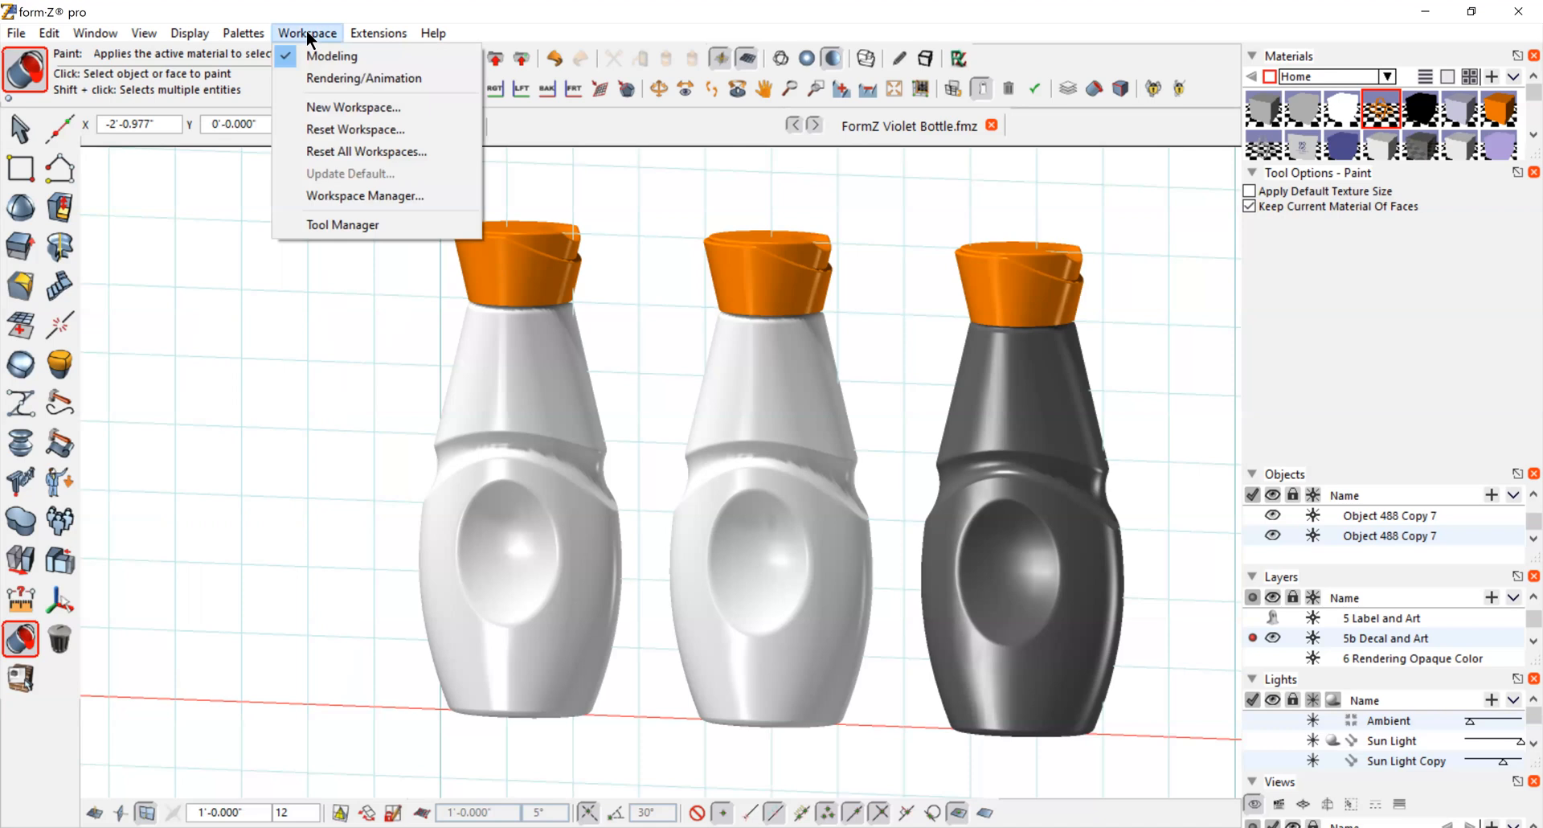
{"action": "left_click", "coordinate": [335, 224]}
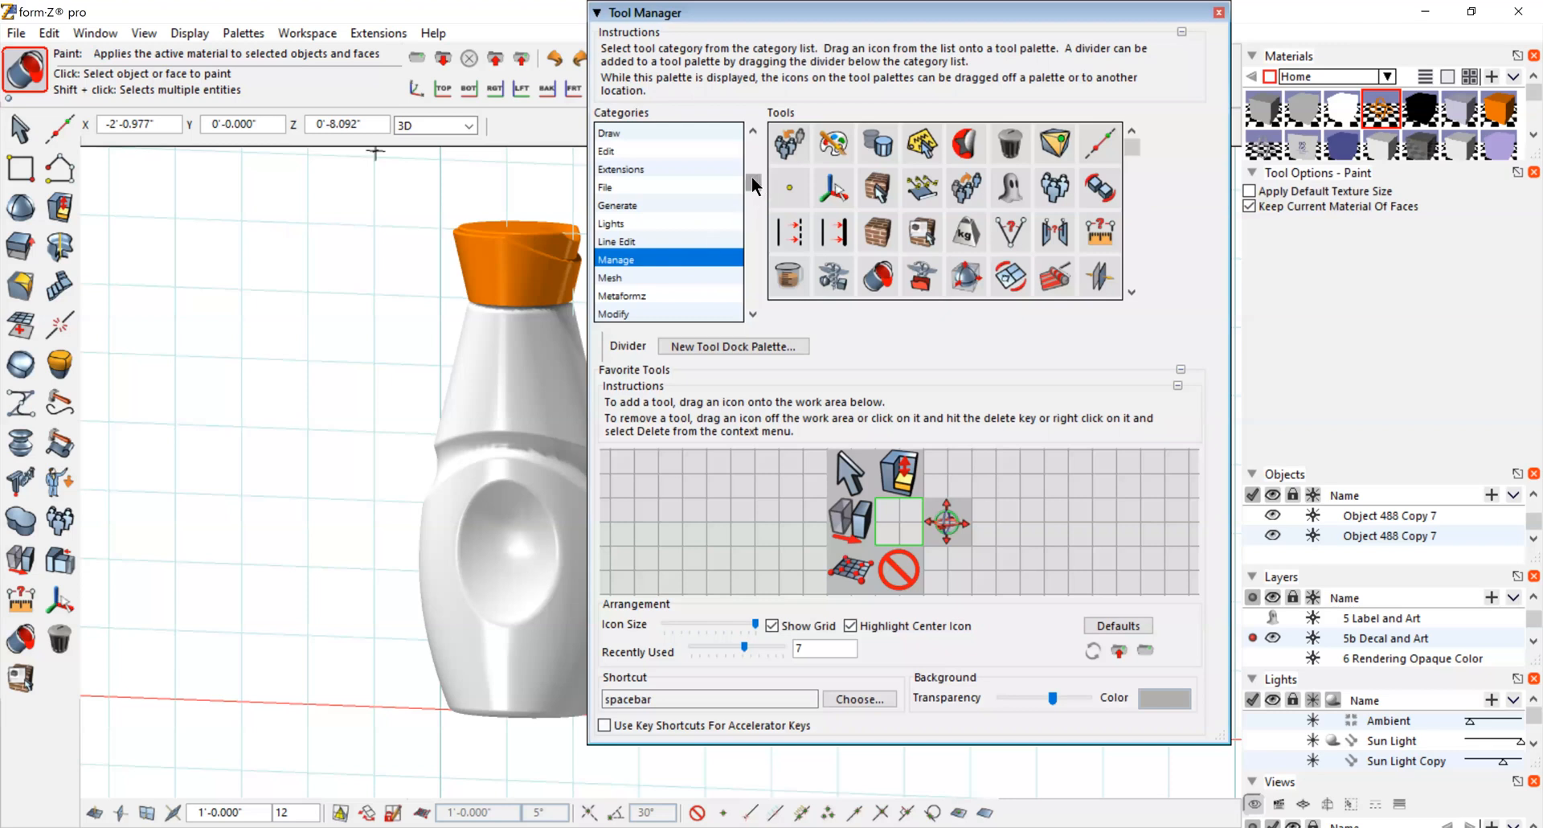
Step: Browse the Tool Manager categories and locate the Decal tool in the Manage category
{"action": "left_click_drag", "start_coordinate": [753, 185], "coordinate": [757, 124]}
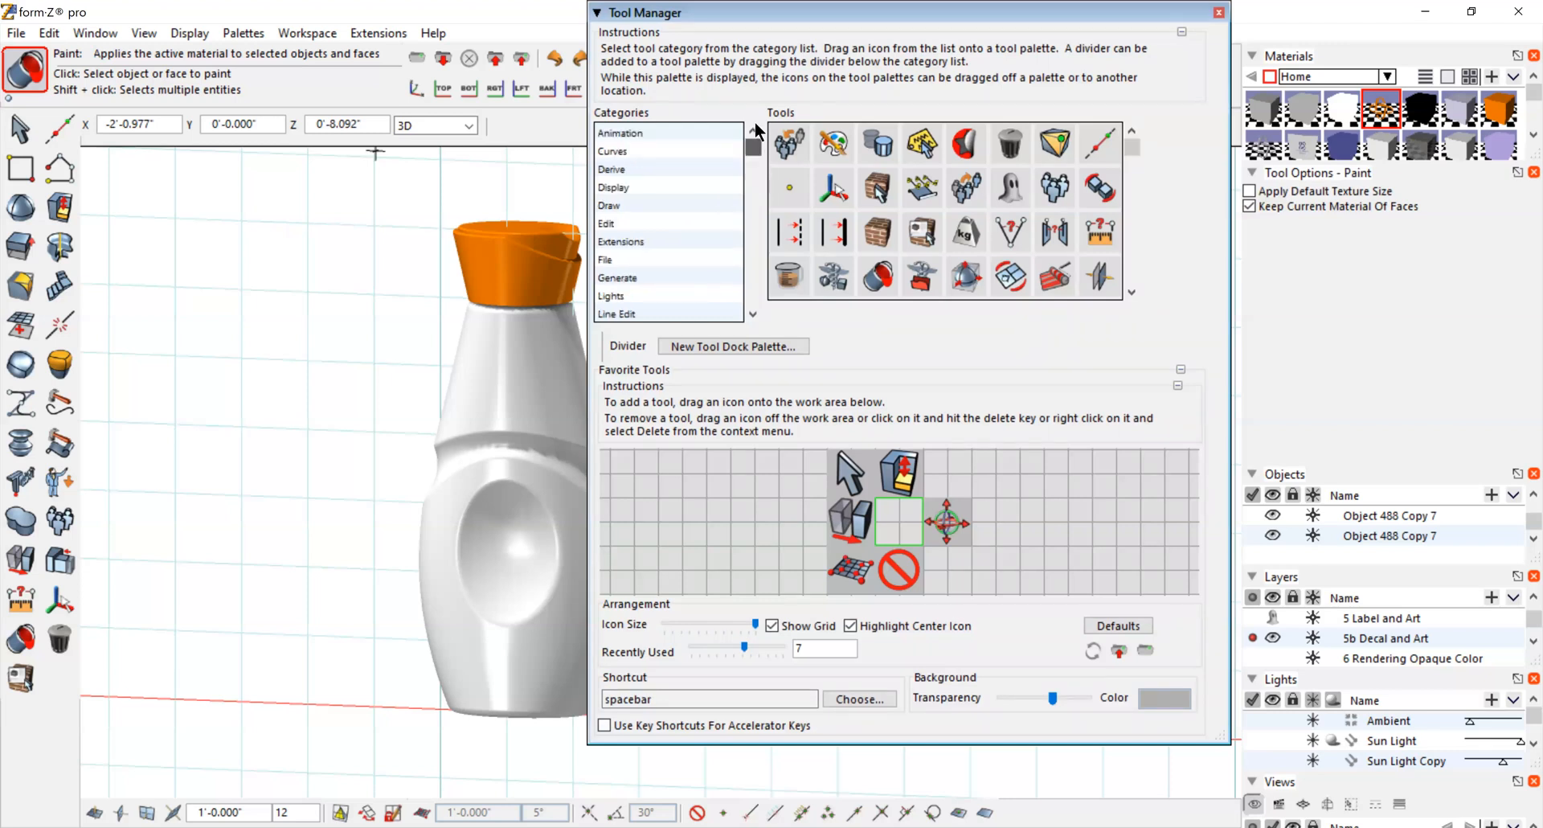
{"action": "left_click_drag", "start_coordinate": [750, 178], "coordinate": [758, 239]}
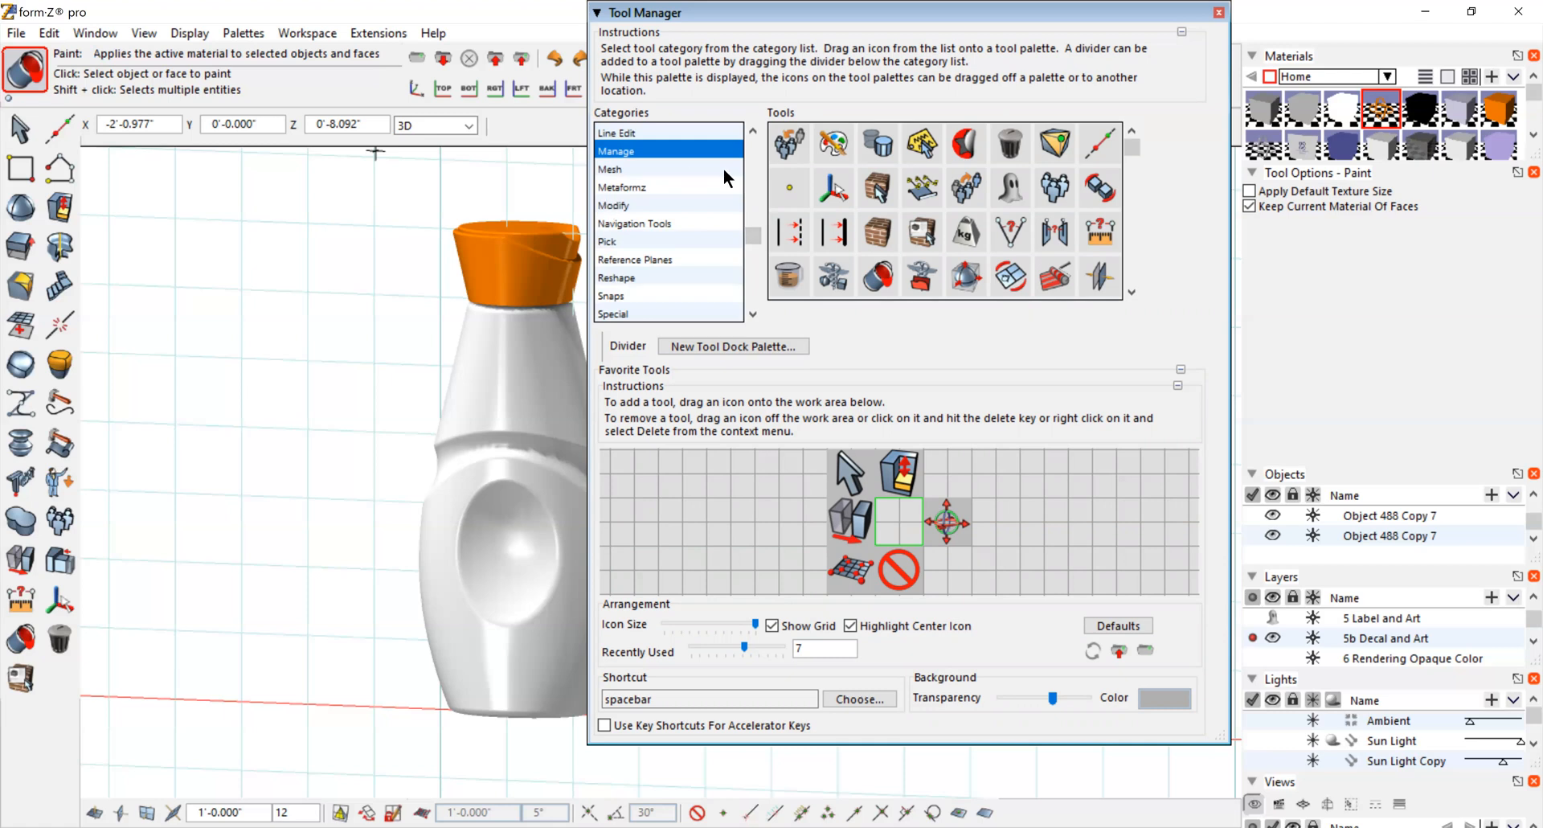
{"action": "left_click", "coordinate": [752, 131]}
{"action": "left_click", "coordinate": [751, 131]}
{"action": "left_click", "coordinate": [751, 131]}
{"action": "left_click", "coordinate": [751, 131]}
{"action": "left_click", "coordinate": [752, 131]}
{"action": "left_click", "coordinate": [752, 131]}
{"action": "left_click", "coordinate": [751, 131]}
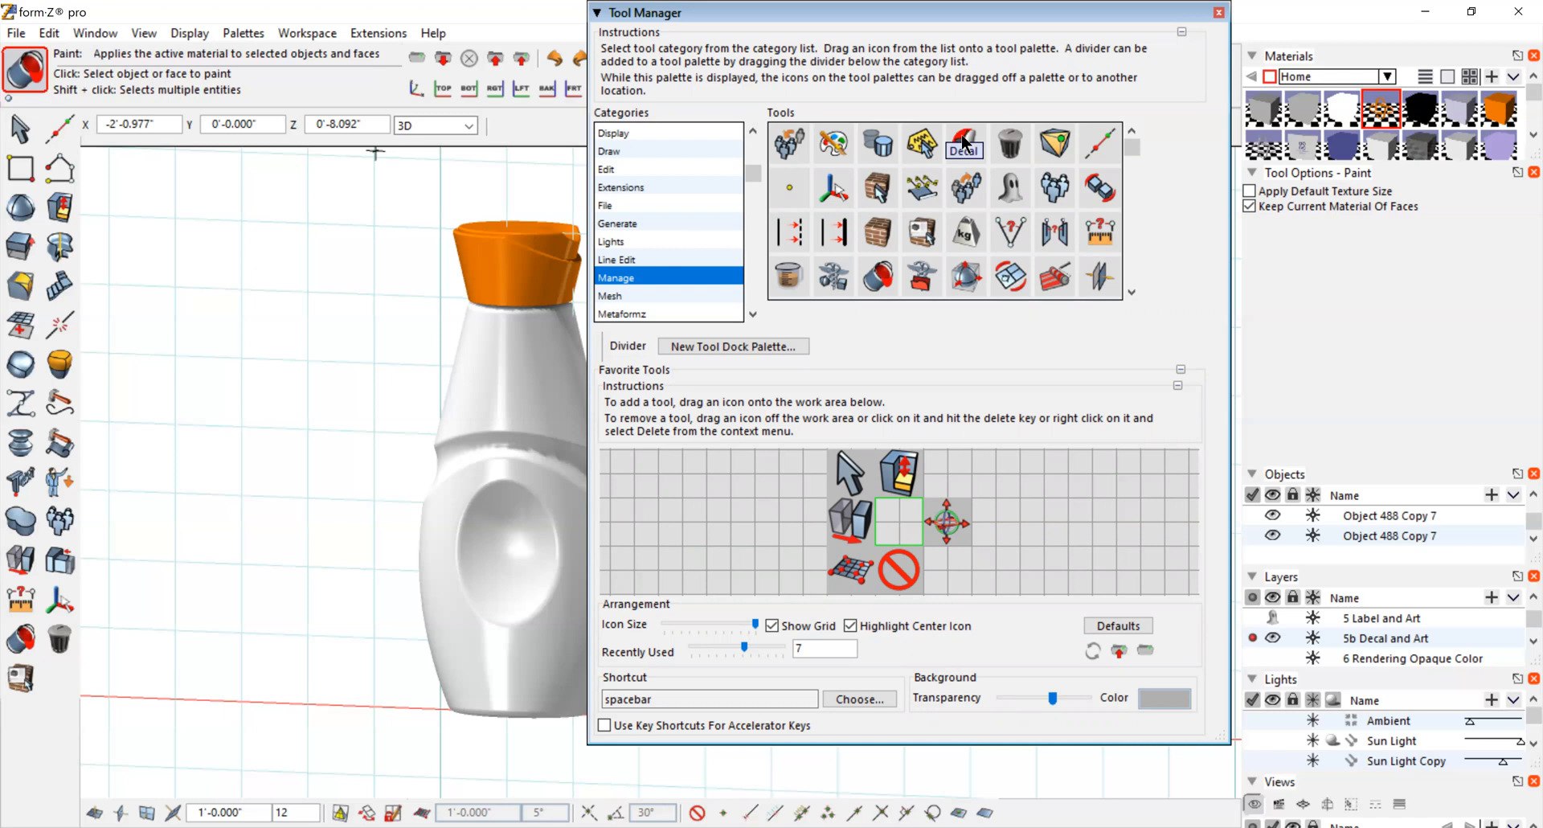
Step: Add the Decal tool to the Attributes tool palette, then close the palette and the Tool Manager
{"action": "left_click", "coordinate": [18, 643]}
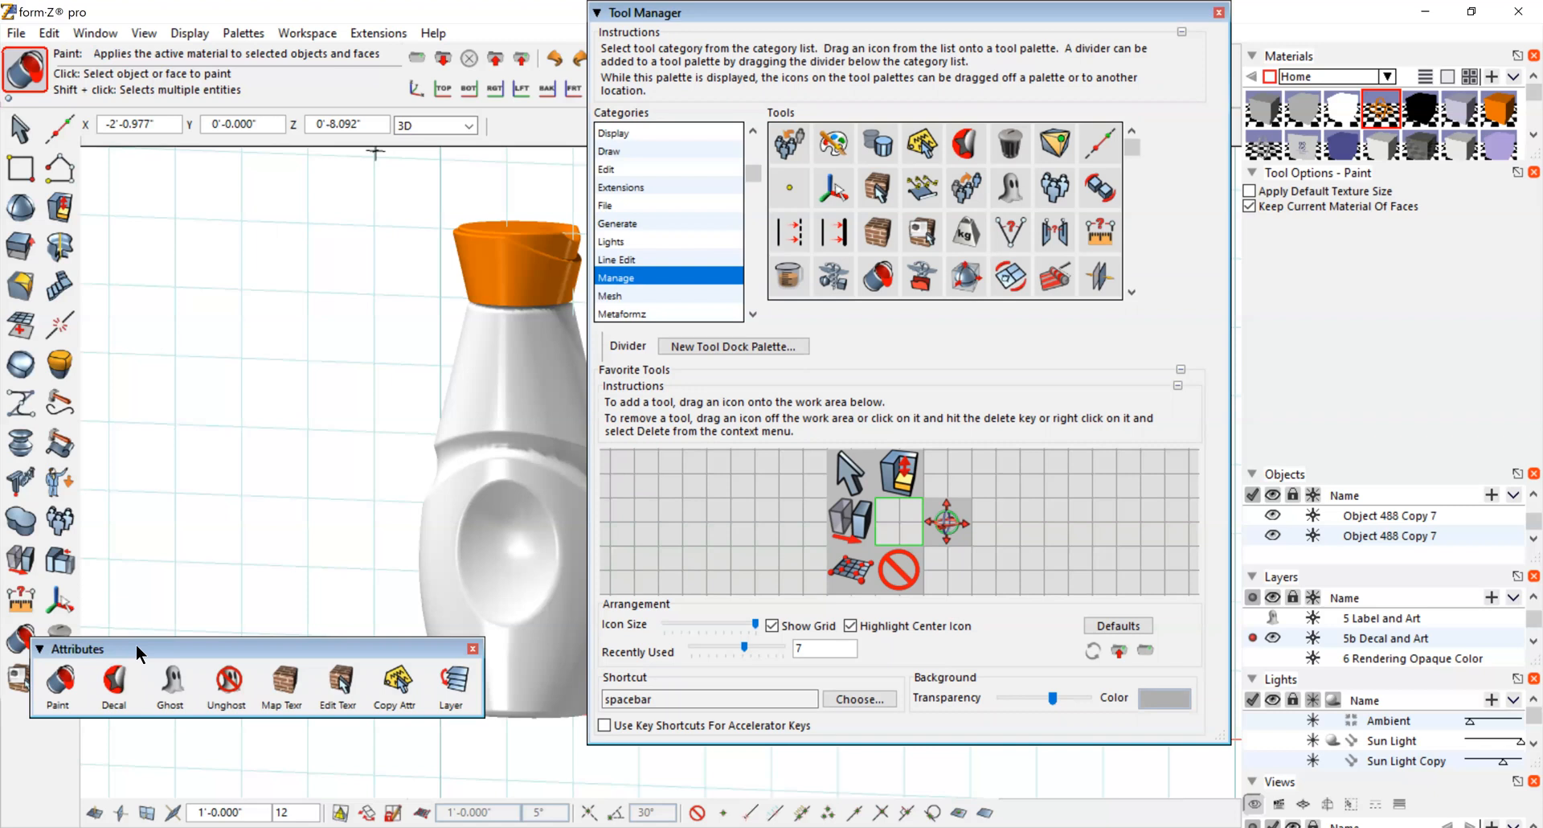
{"action": "left_click_drag", "start_coordinate": [166, 681], "coordinate": [215, 699]}
{"action": "left_click", "coordinate": [9, 682]}
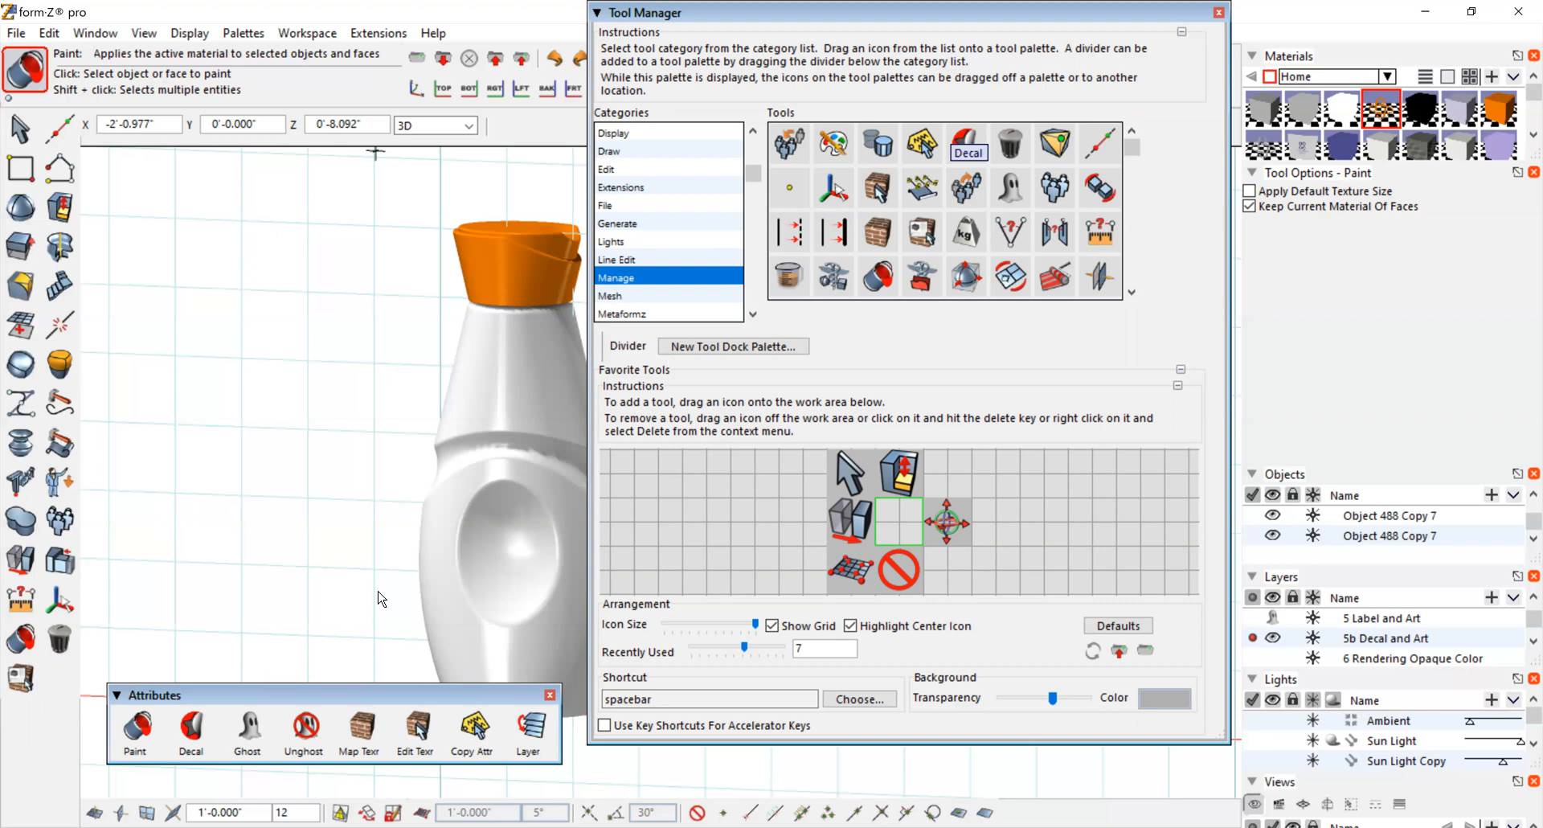
{"action": "left_click_drag", "start_coordinate": [201, 735], "coordinate": [196, 729]}
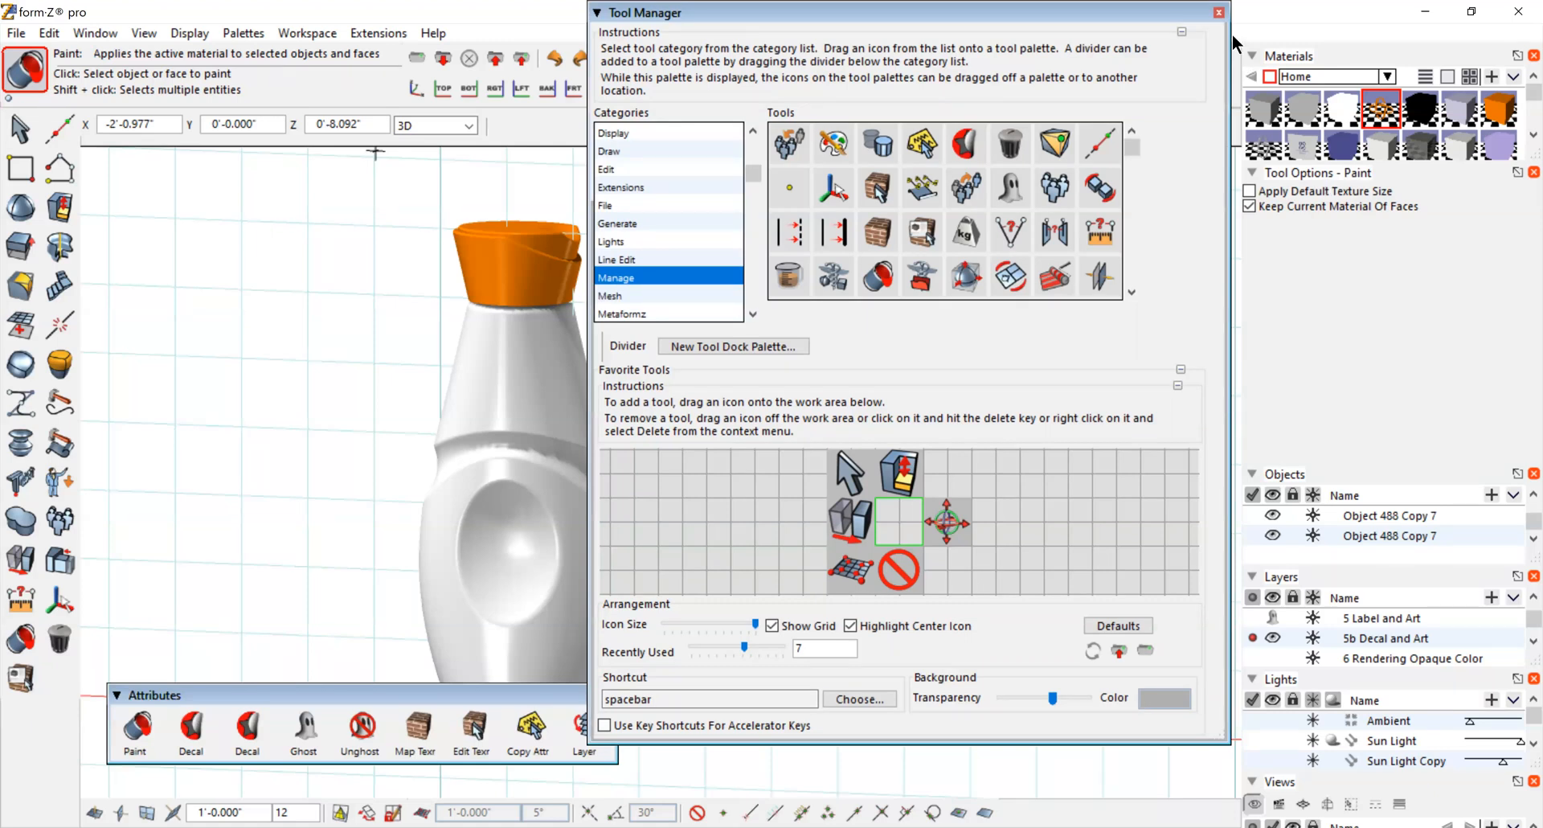
{"action": "left_click", "coordinate": [1218, 12]}
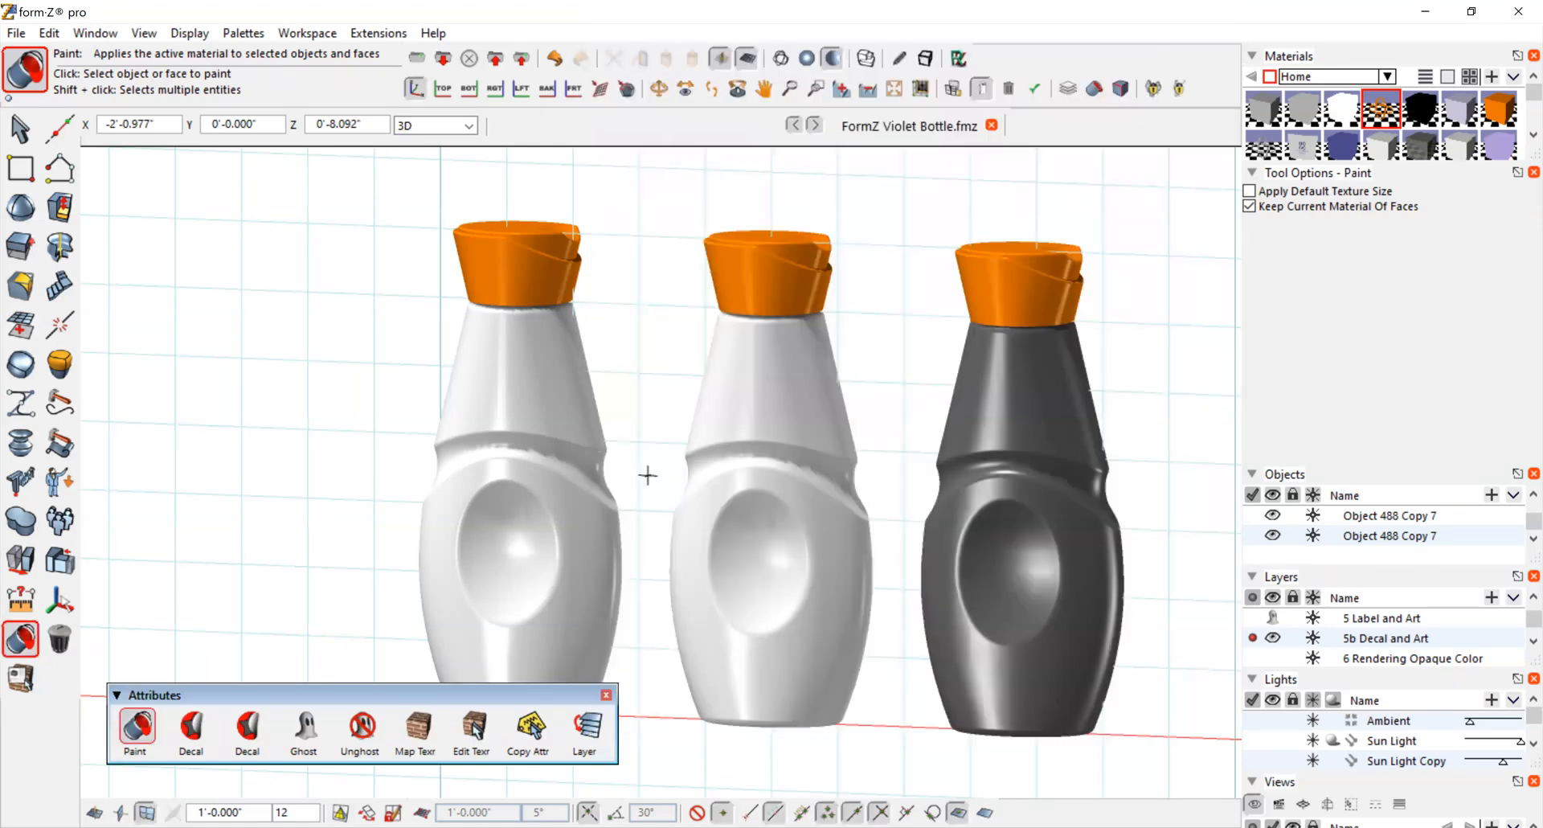
{"action": "left_click", "coordinate": [606, 695]}
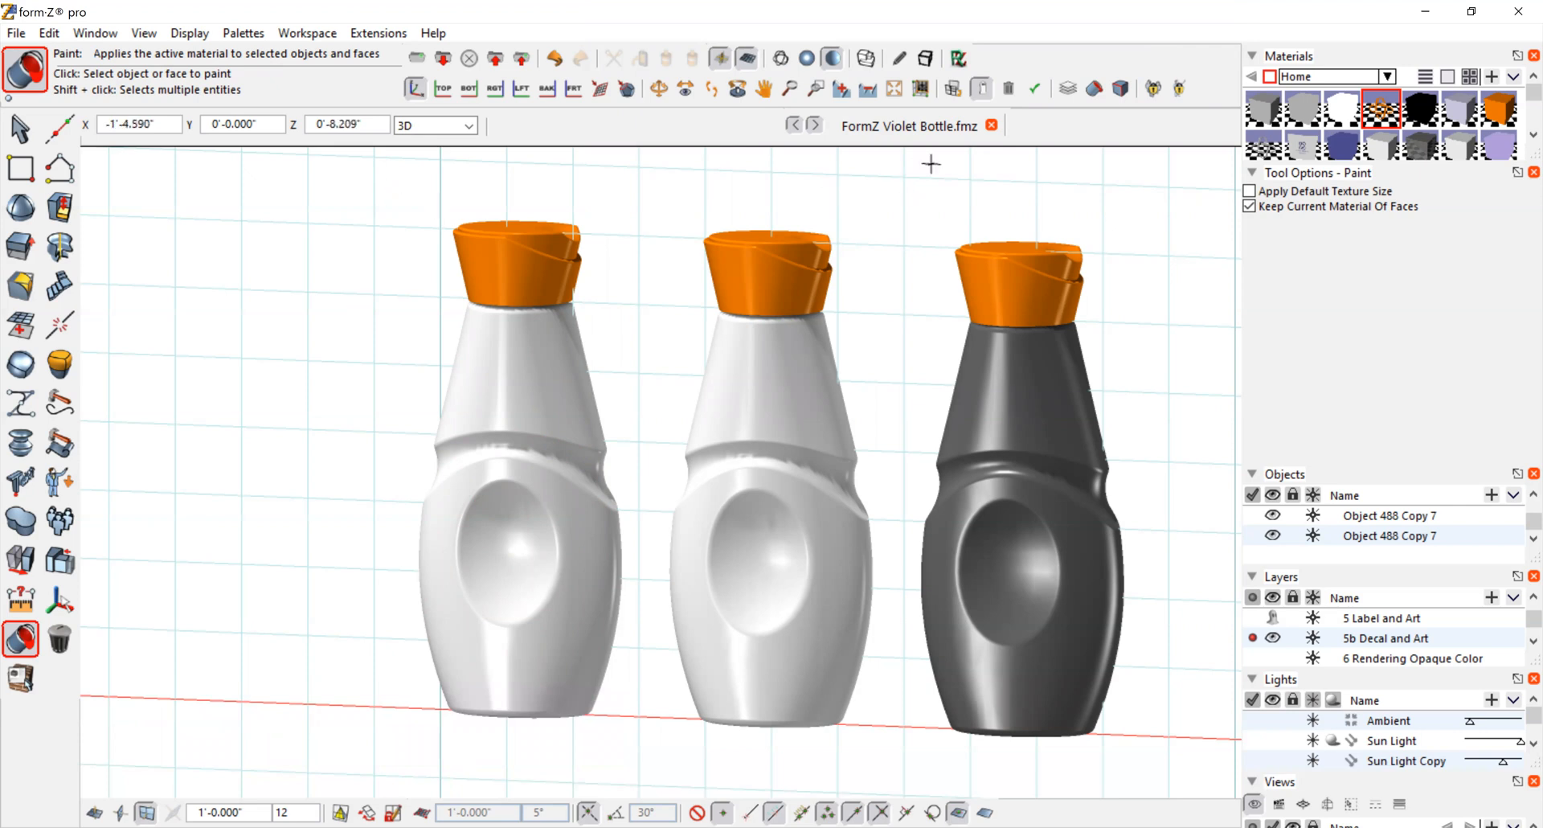
Step: Render the view of the three bottles with their decals
{"action": "left_click", "coordinate": [957, 56]}
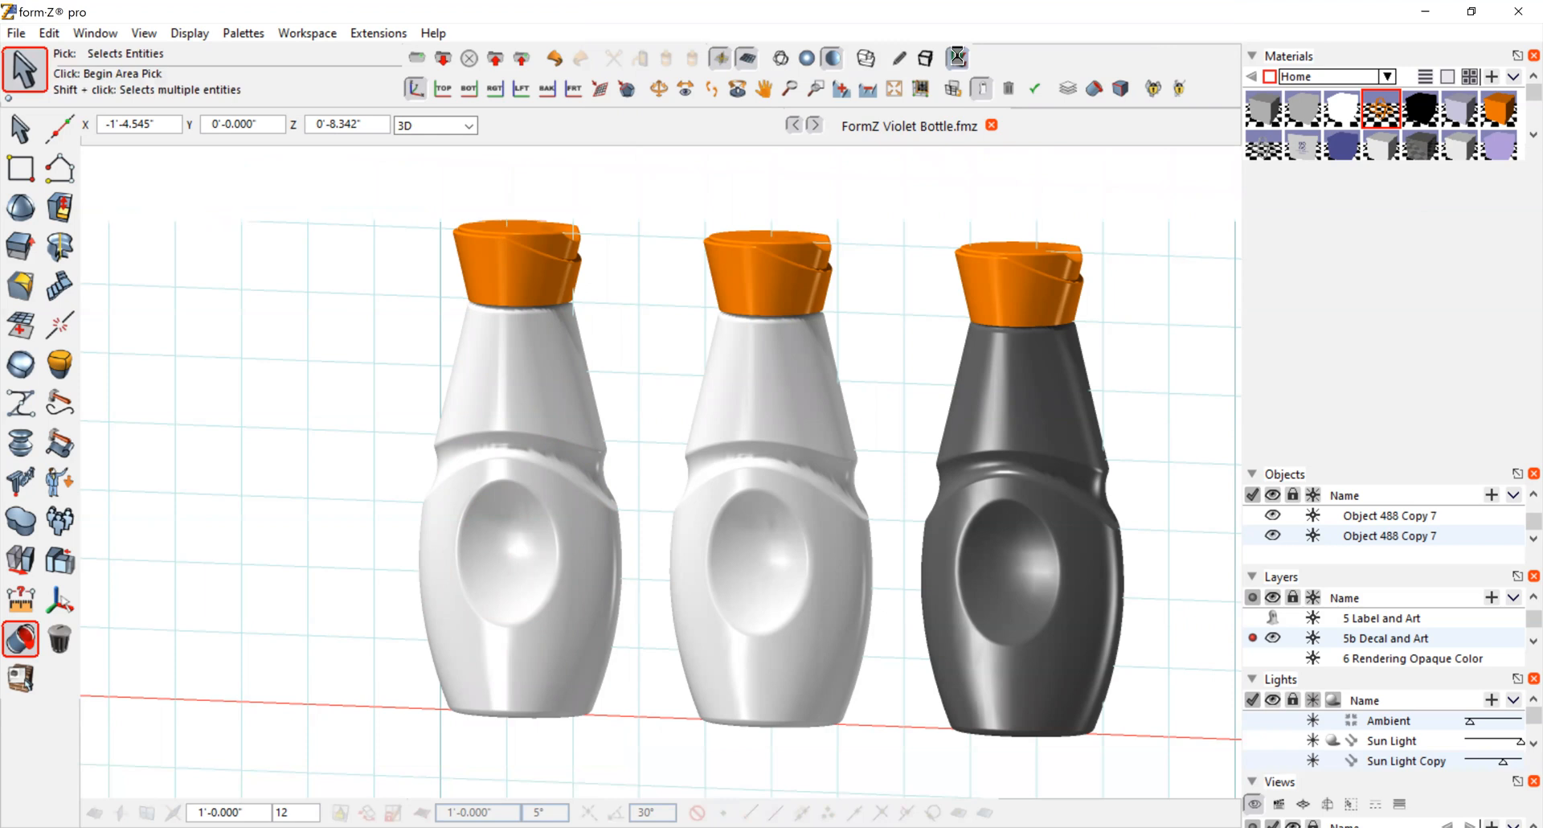
{"action": "left_click", "coordinate": [957, 57]}
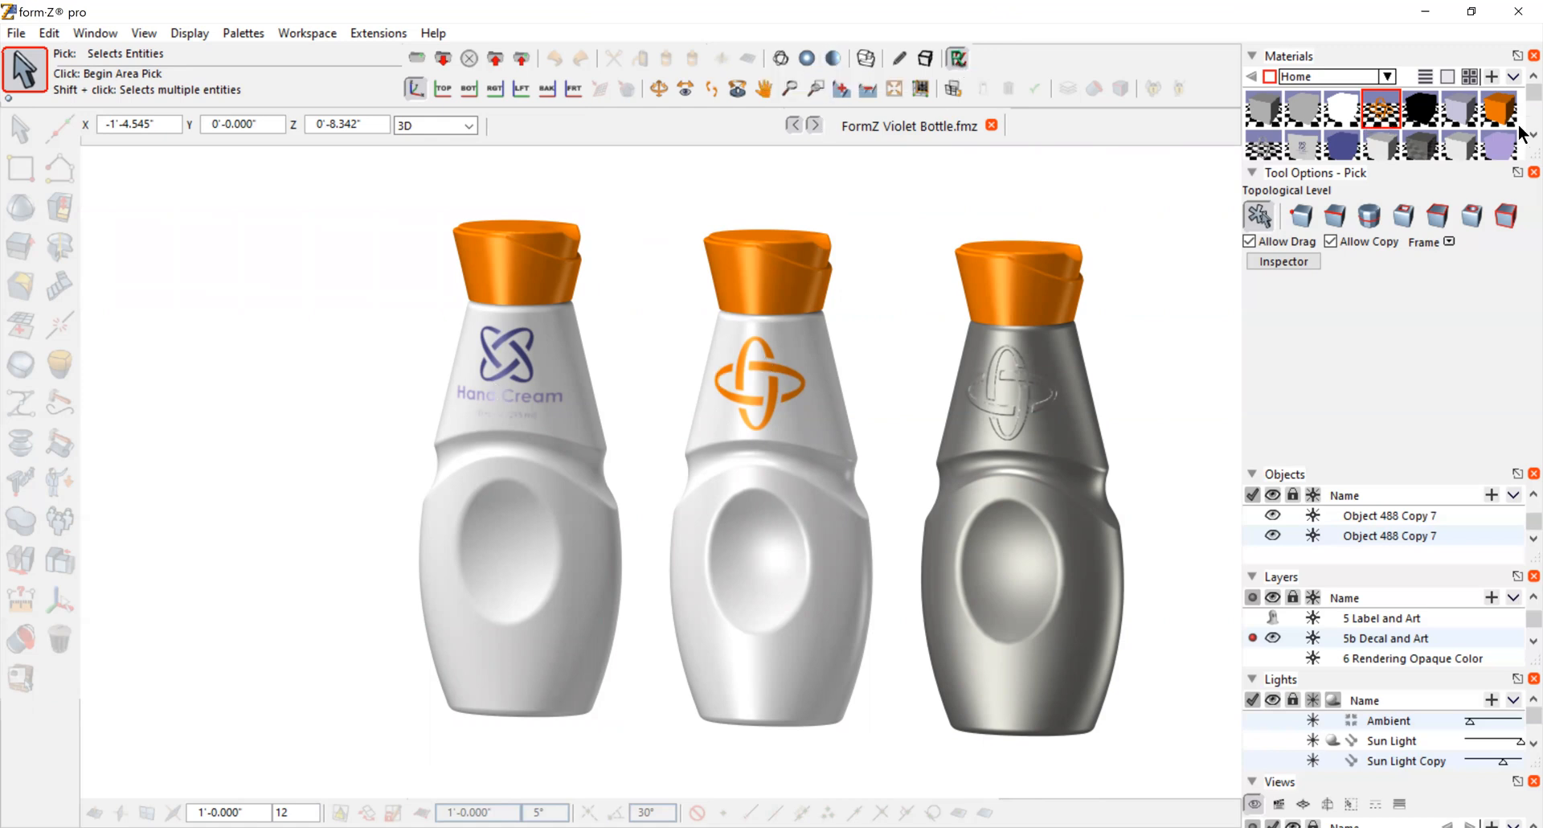
Step: Review the Color Map options of Material 9 Copy and the label image files available to load
{"action": "scroll", "coordinate": [1519, 128], "scroll_direction": "down", "scroll_amount": 2}
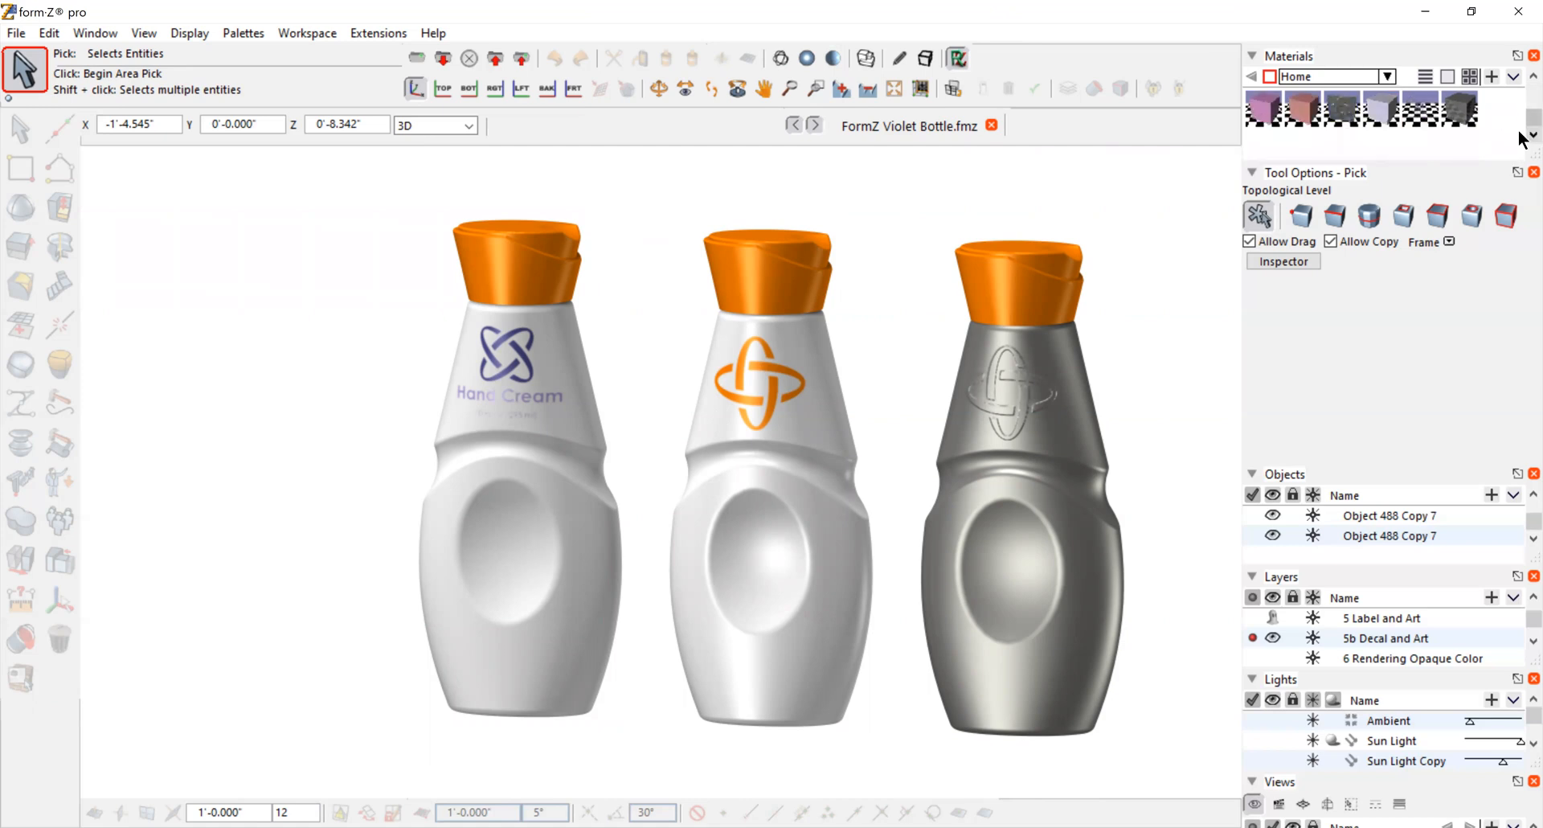
{"action": "double_click", "coordinate": [1421, 112]}
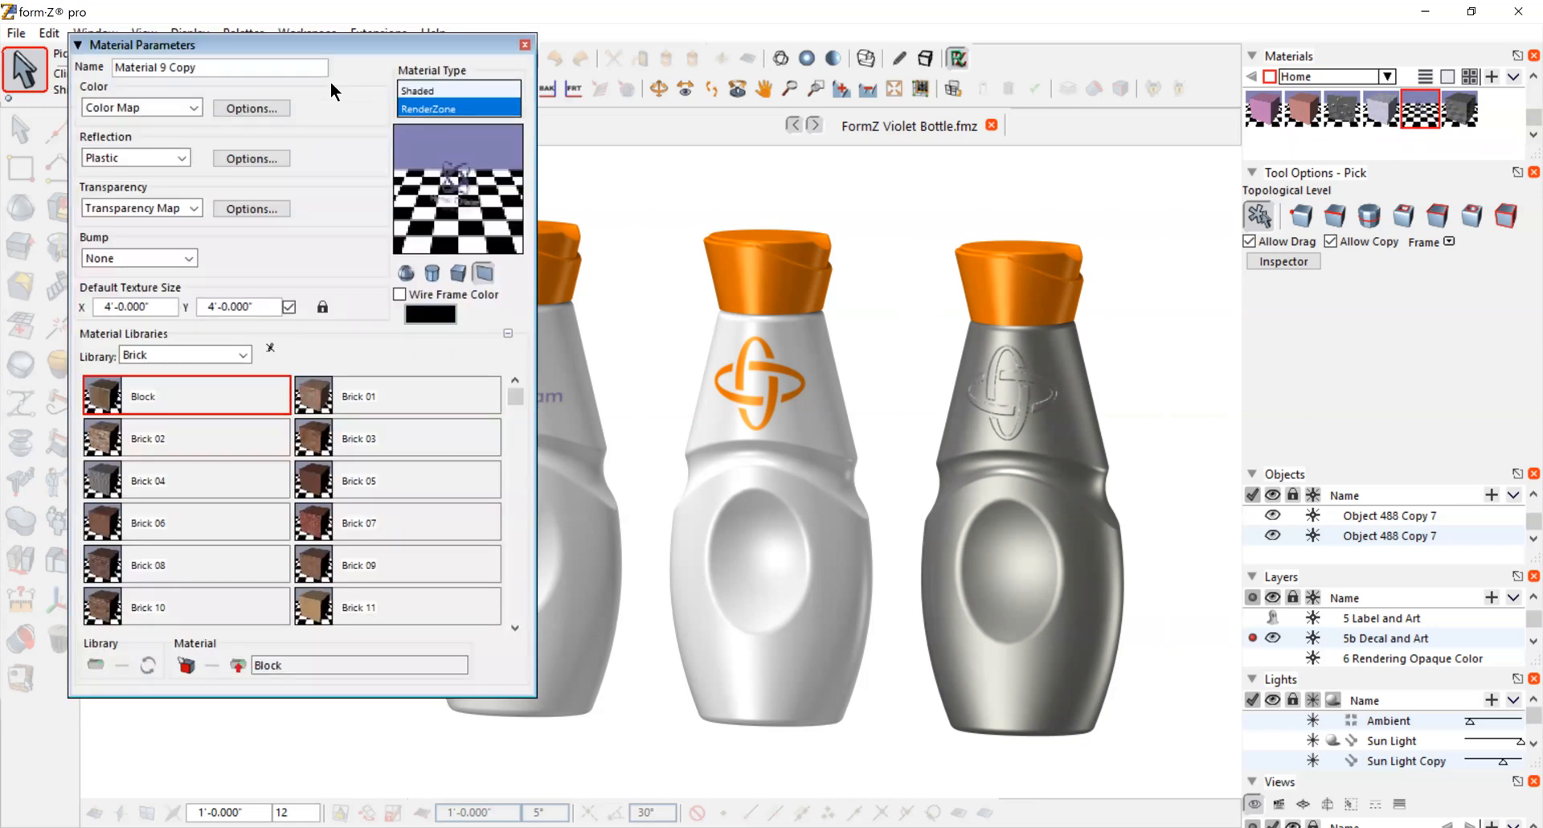
{"action": "left_click", "coordinate": [194, 109]}
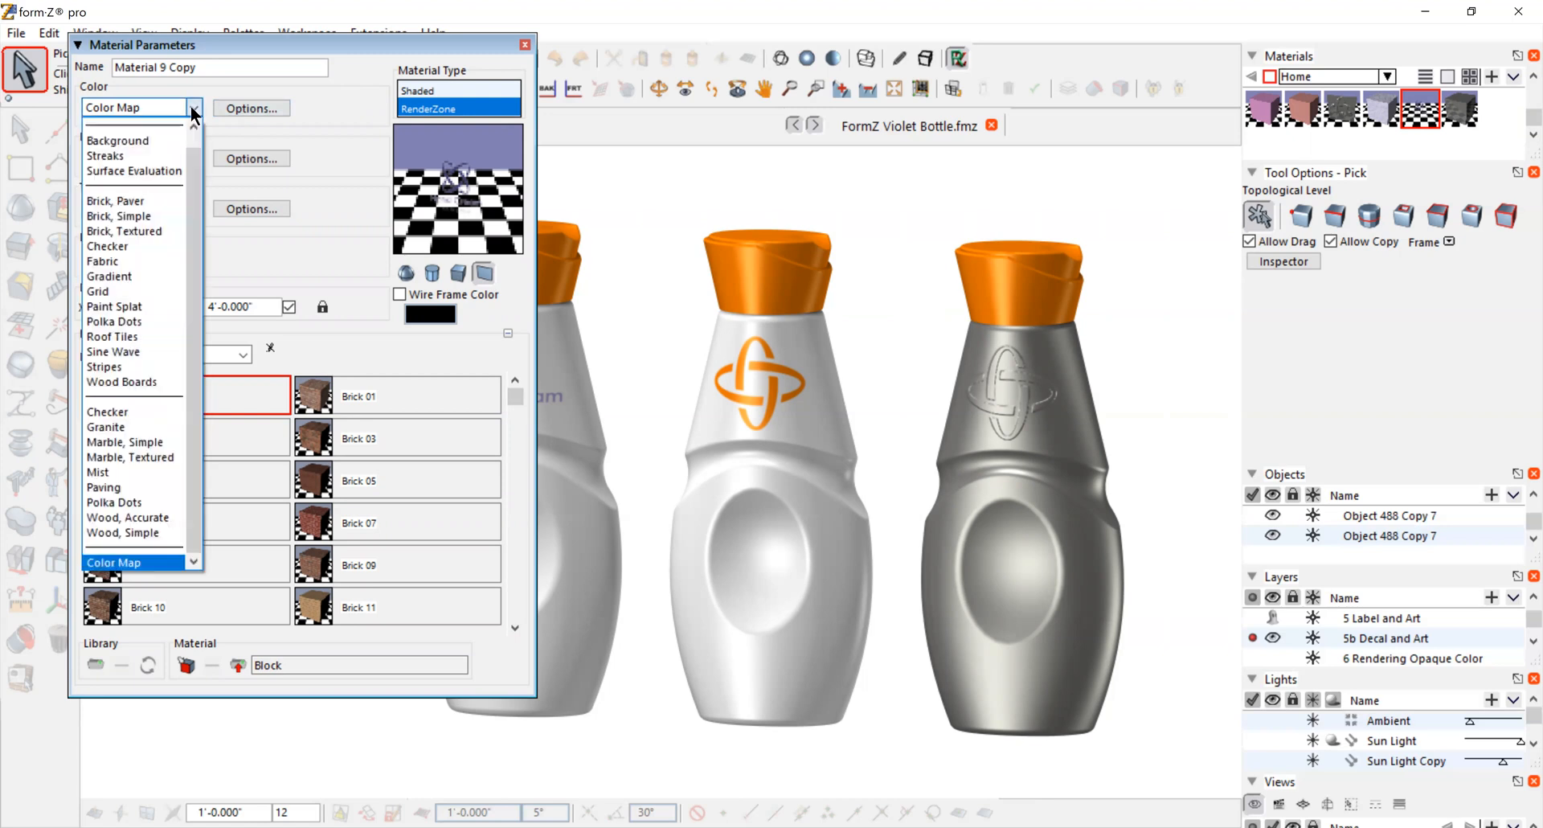
{"action": "left_click", "coordinate": [127, 563]}
{"action": "left_click", "coordinate": [243, 108]}
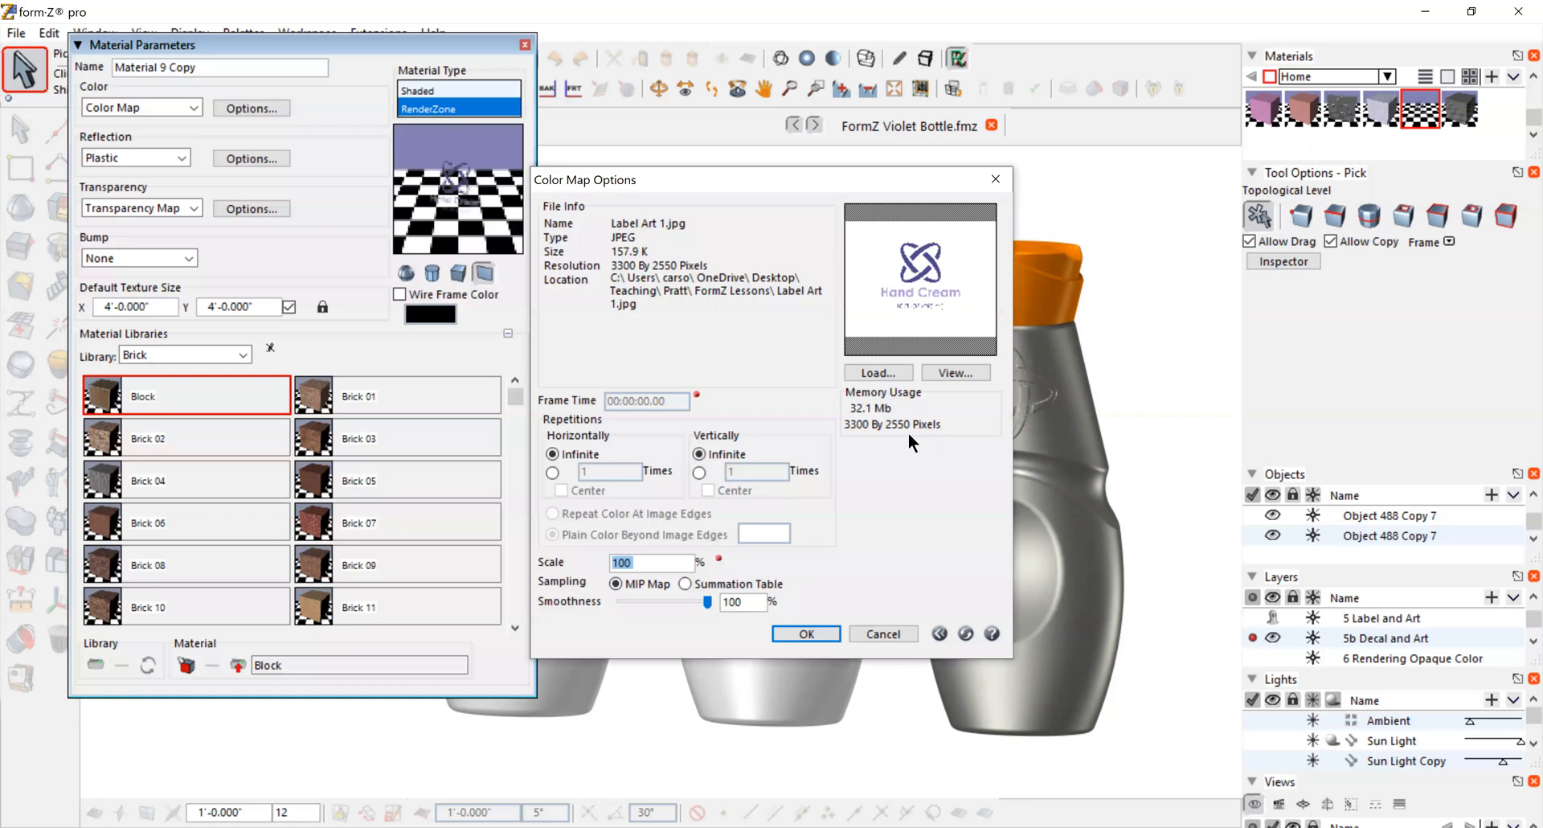
{"action": "left_click", "coordinate": [874, 376]}
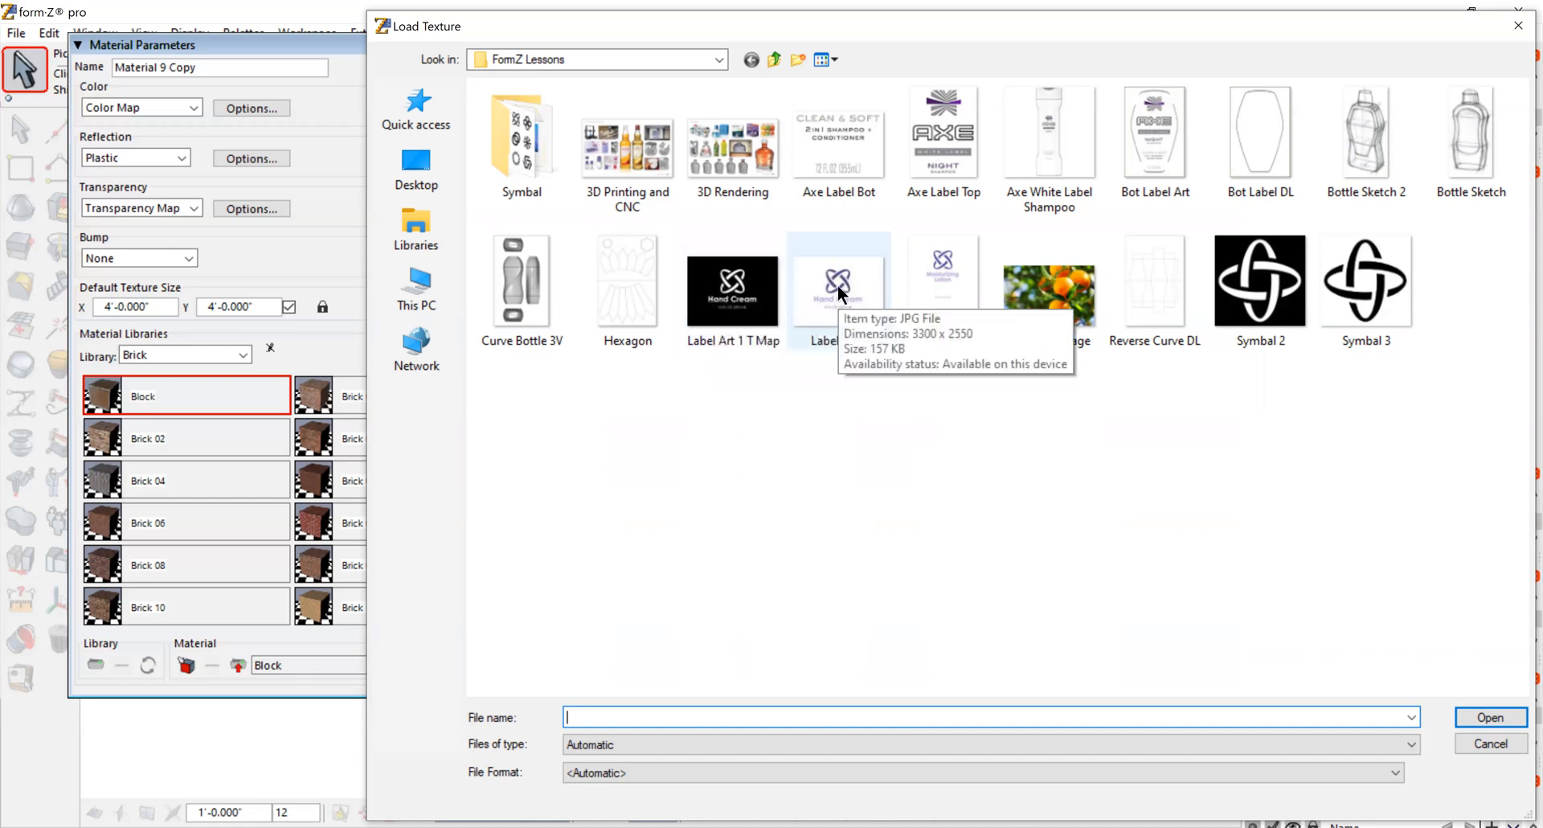
{"action": "left_click", "coordinate": [1515, 26]}
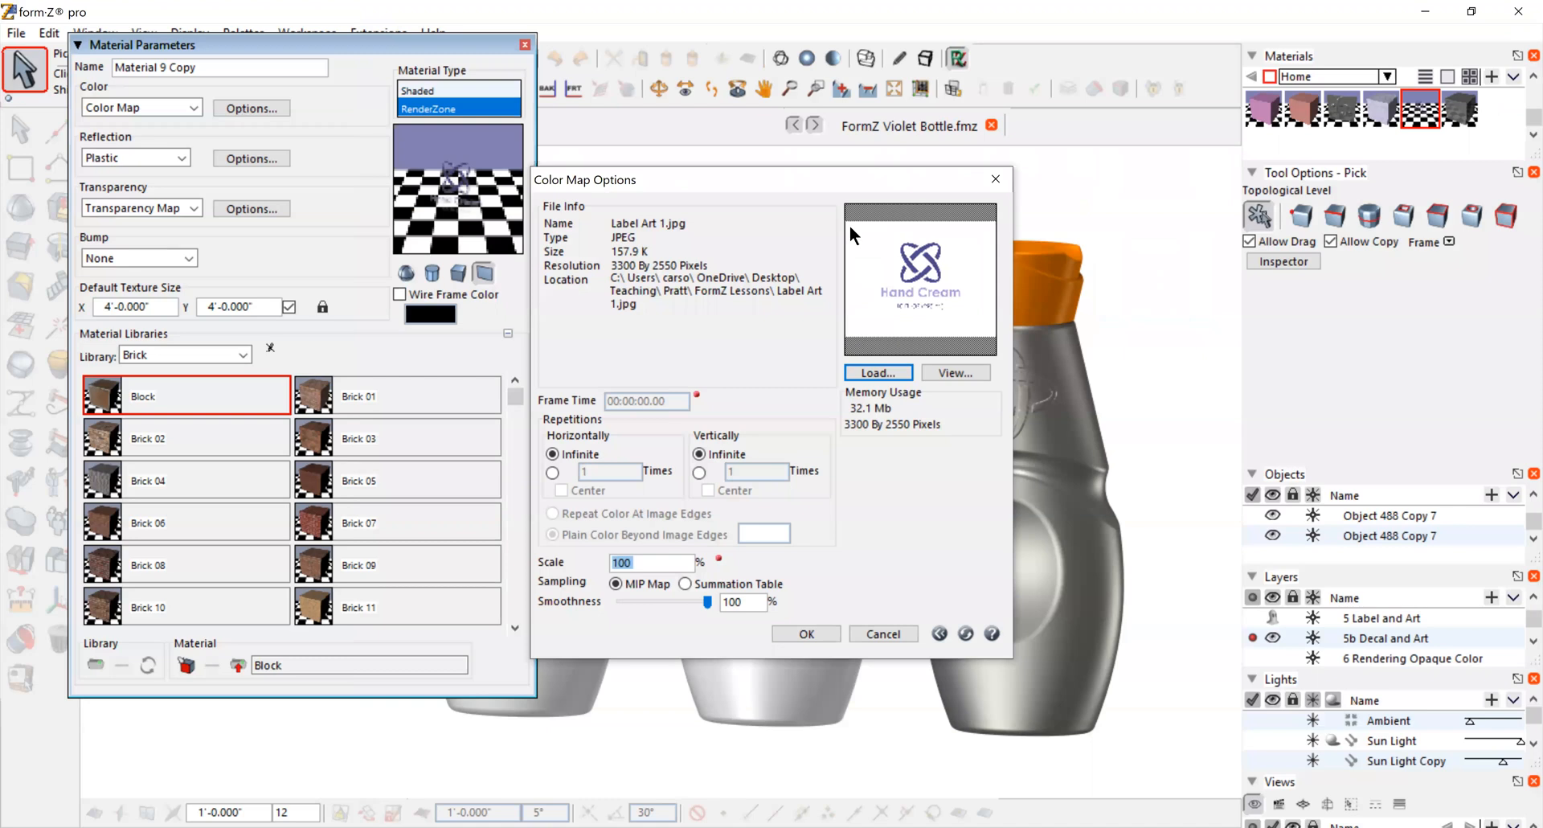
{"action": "left_click", "coordinate": [807, 631]}
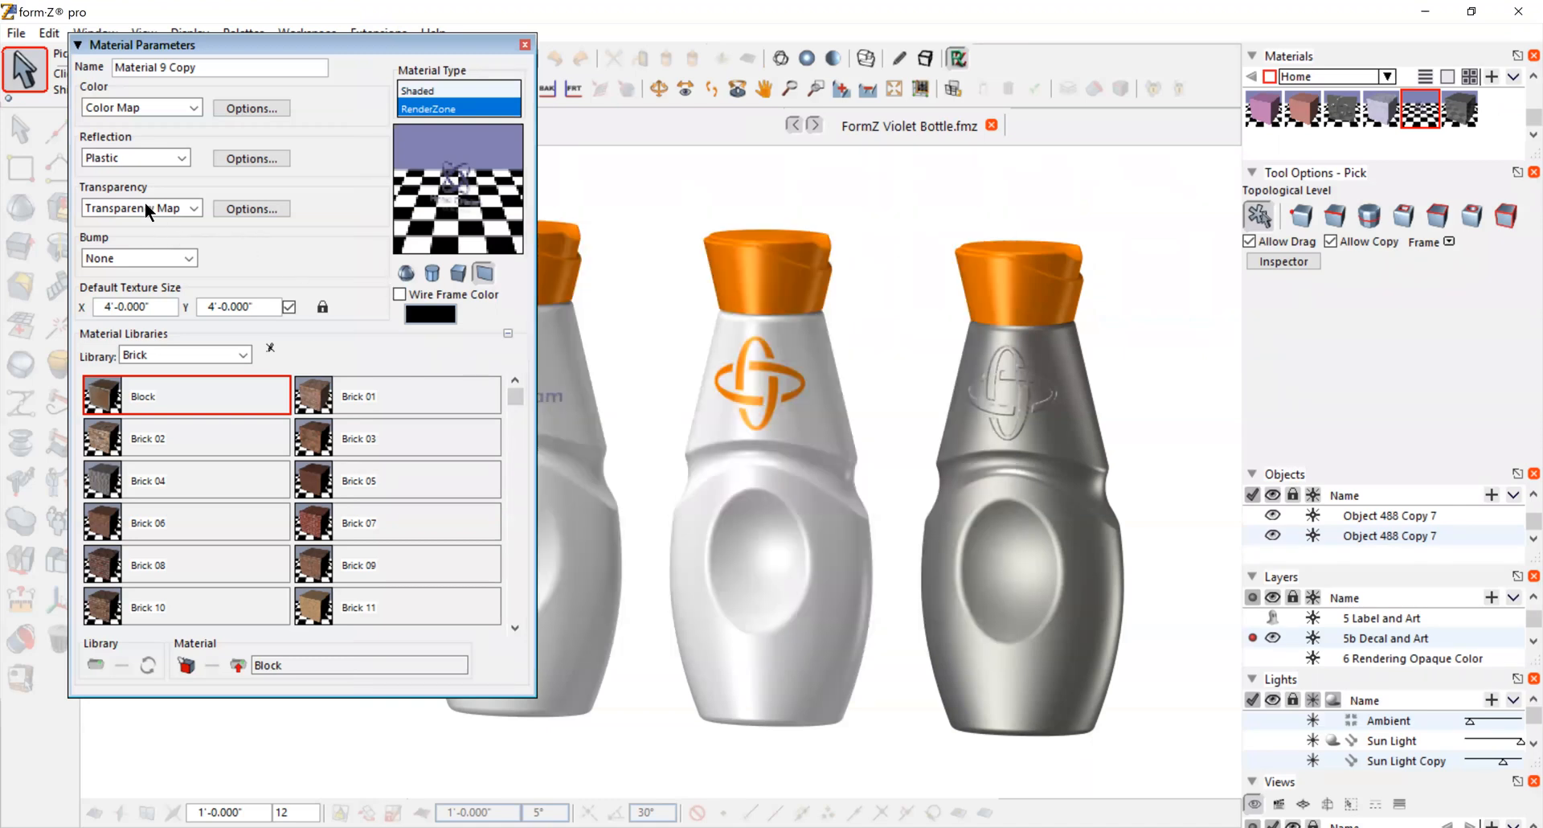
Step: Review the Transparency Map options and label mask image of Material 9 Copy
{"action": "left_click", "coordinate": [194, 207]}
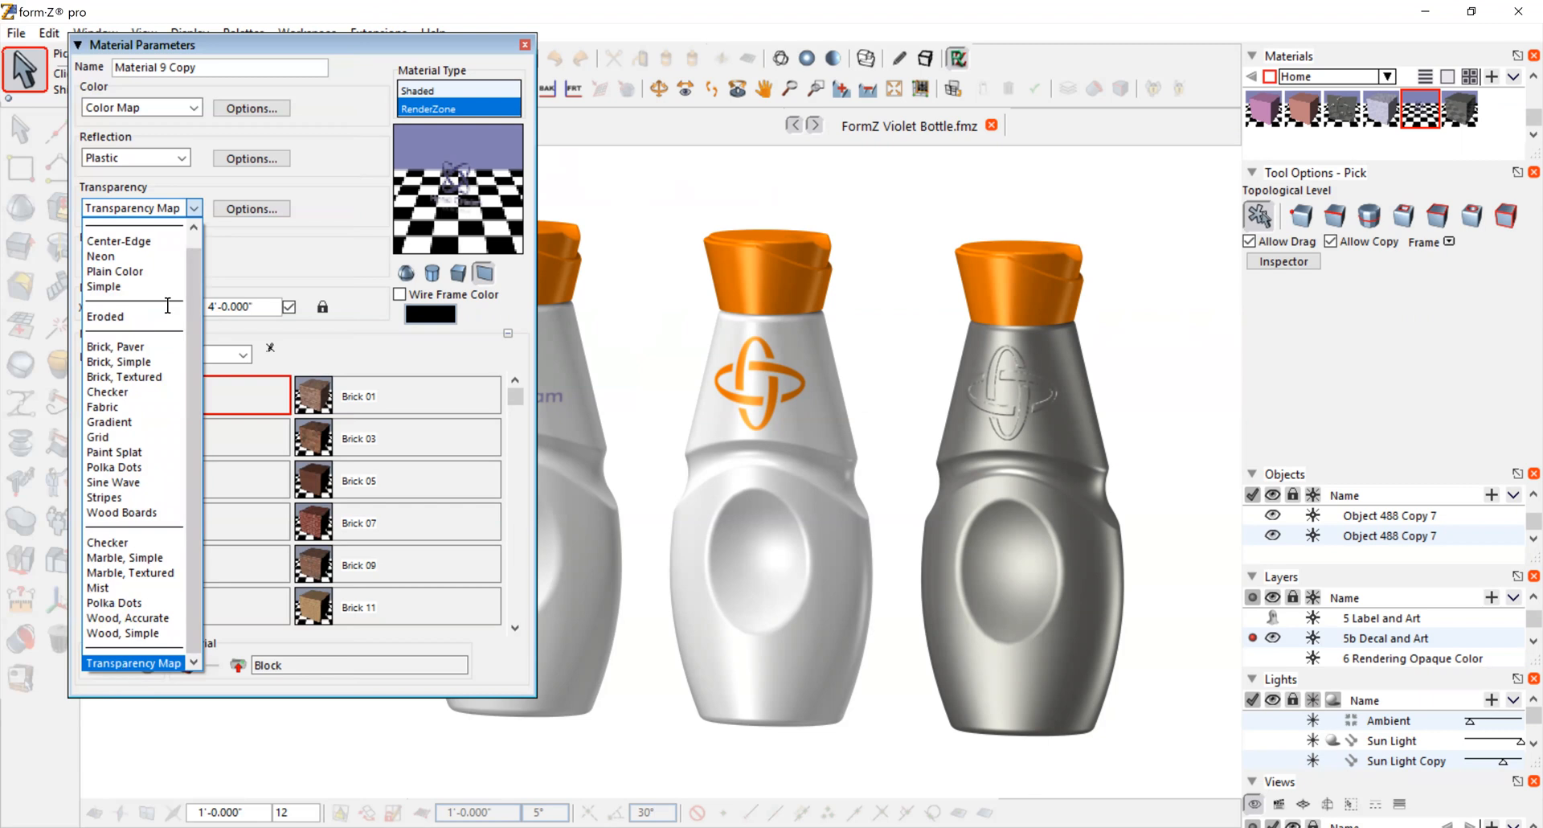
{"action": "left_click", "coordinate": [122, 664]}
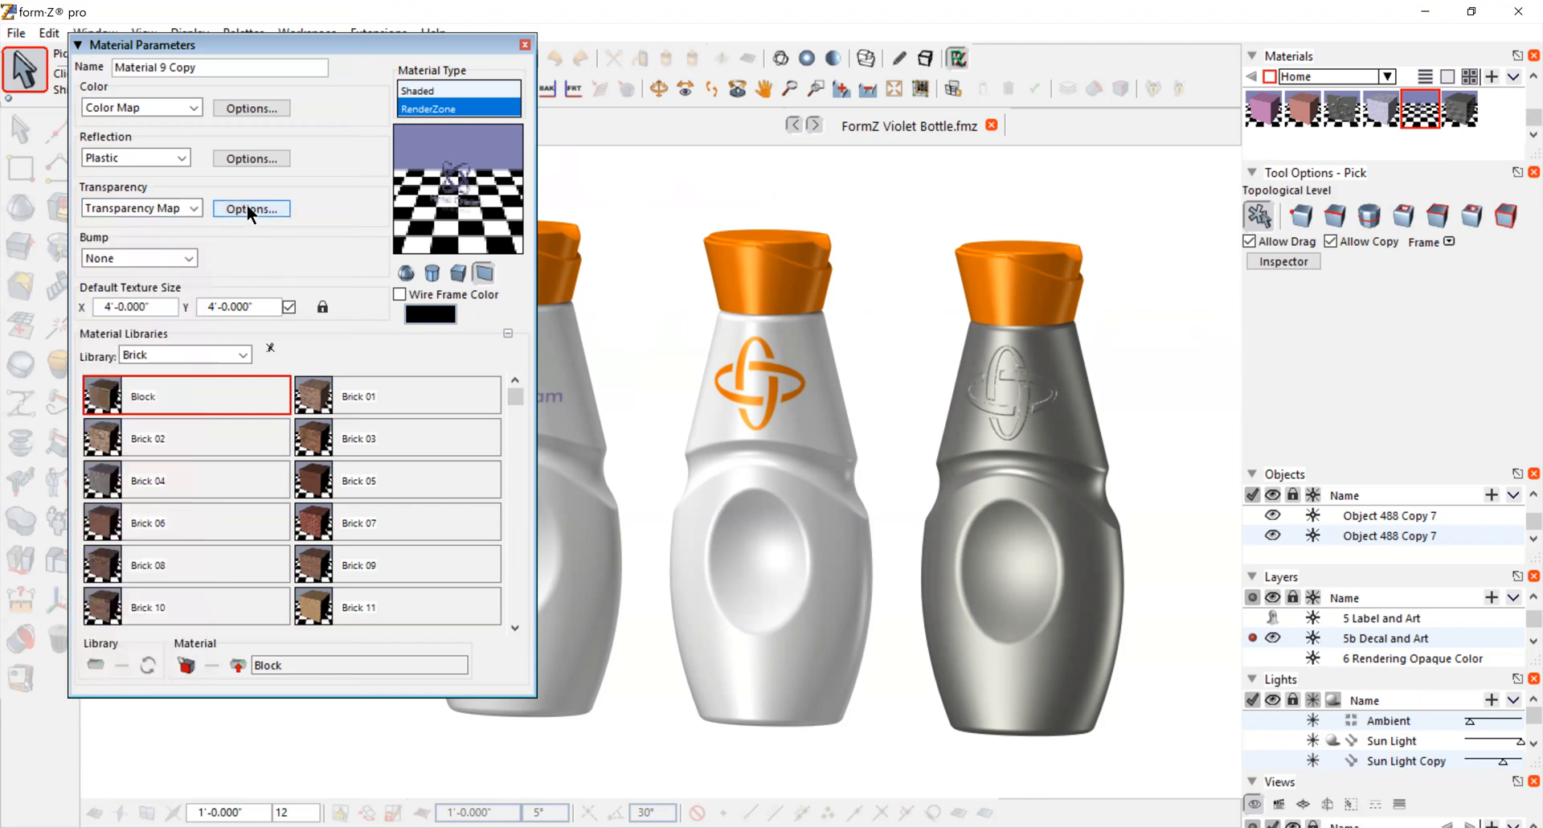
{"action": "left_click", "coordinate": [250, 209]}
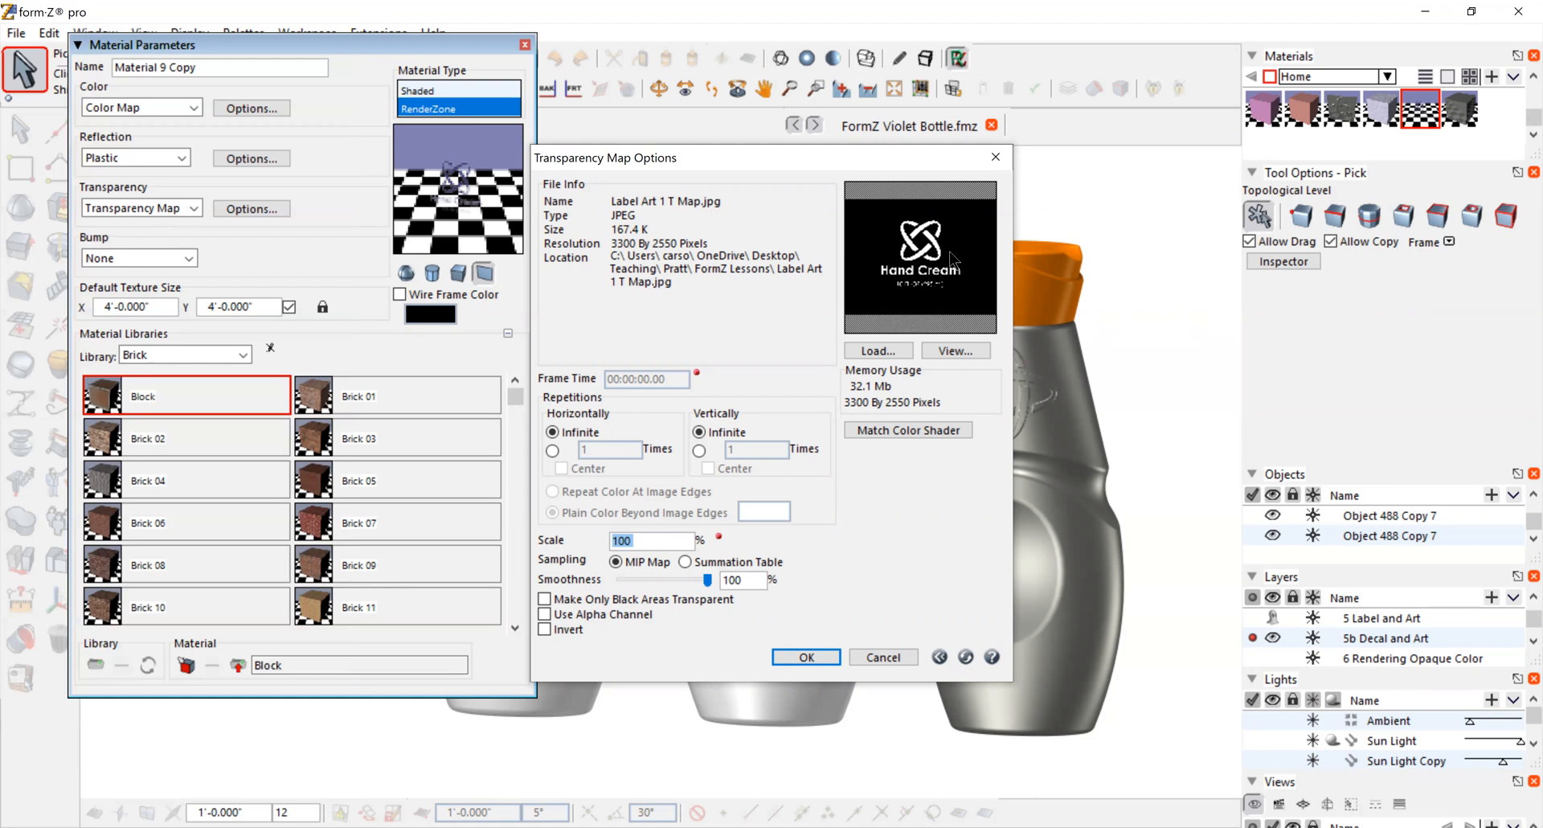
{"action": "left_click", "coordinate": [805, 657]}
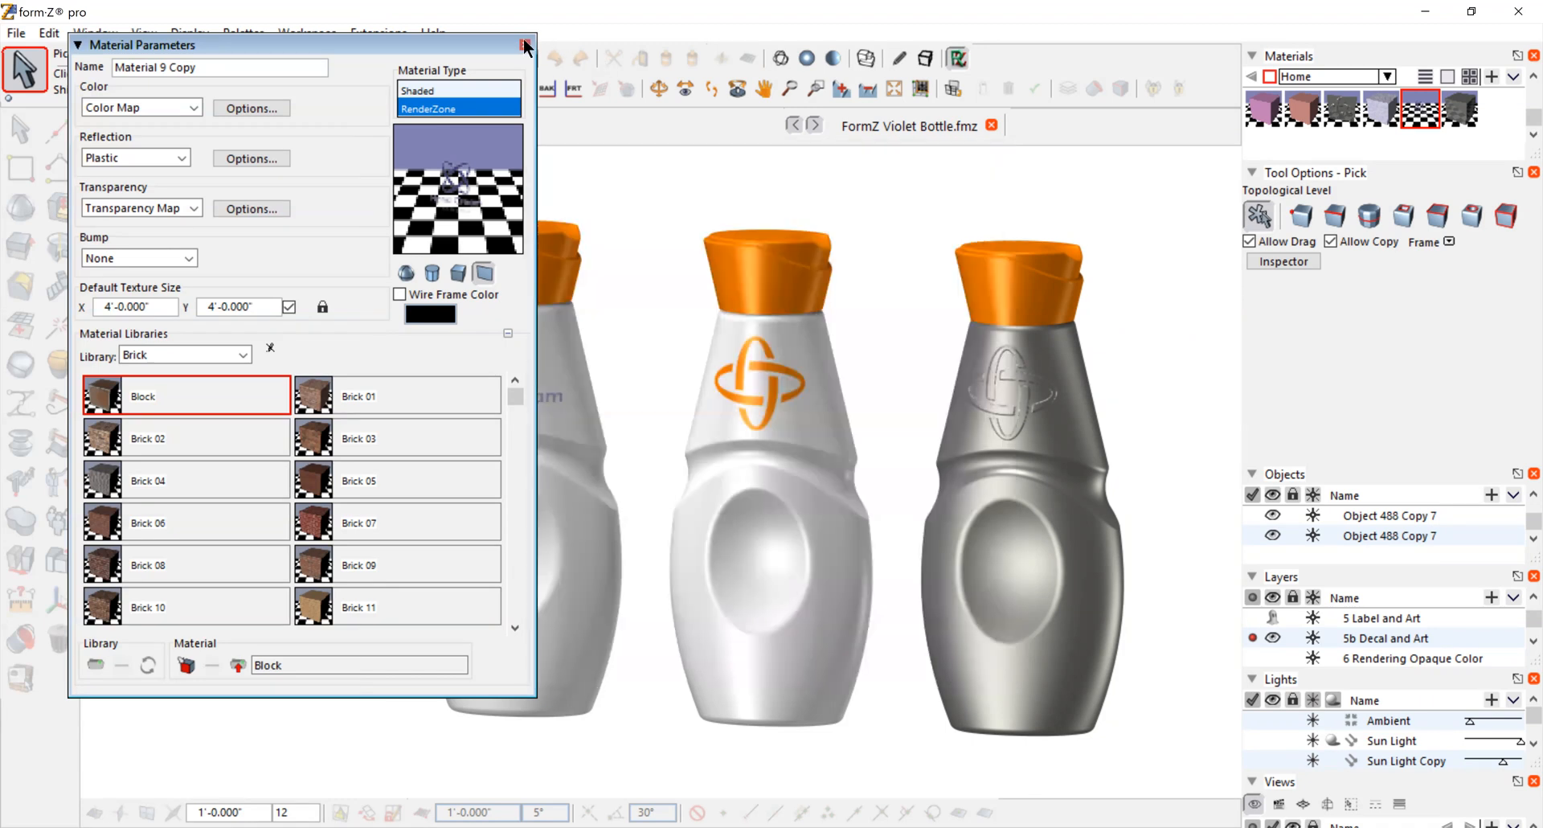
{"action": "left_click", "coordinate": [525, 45]}
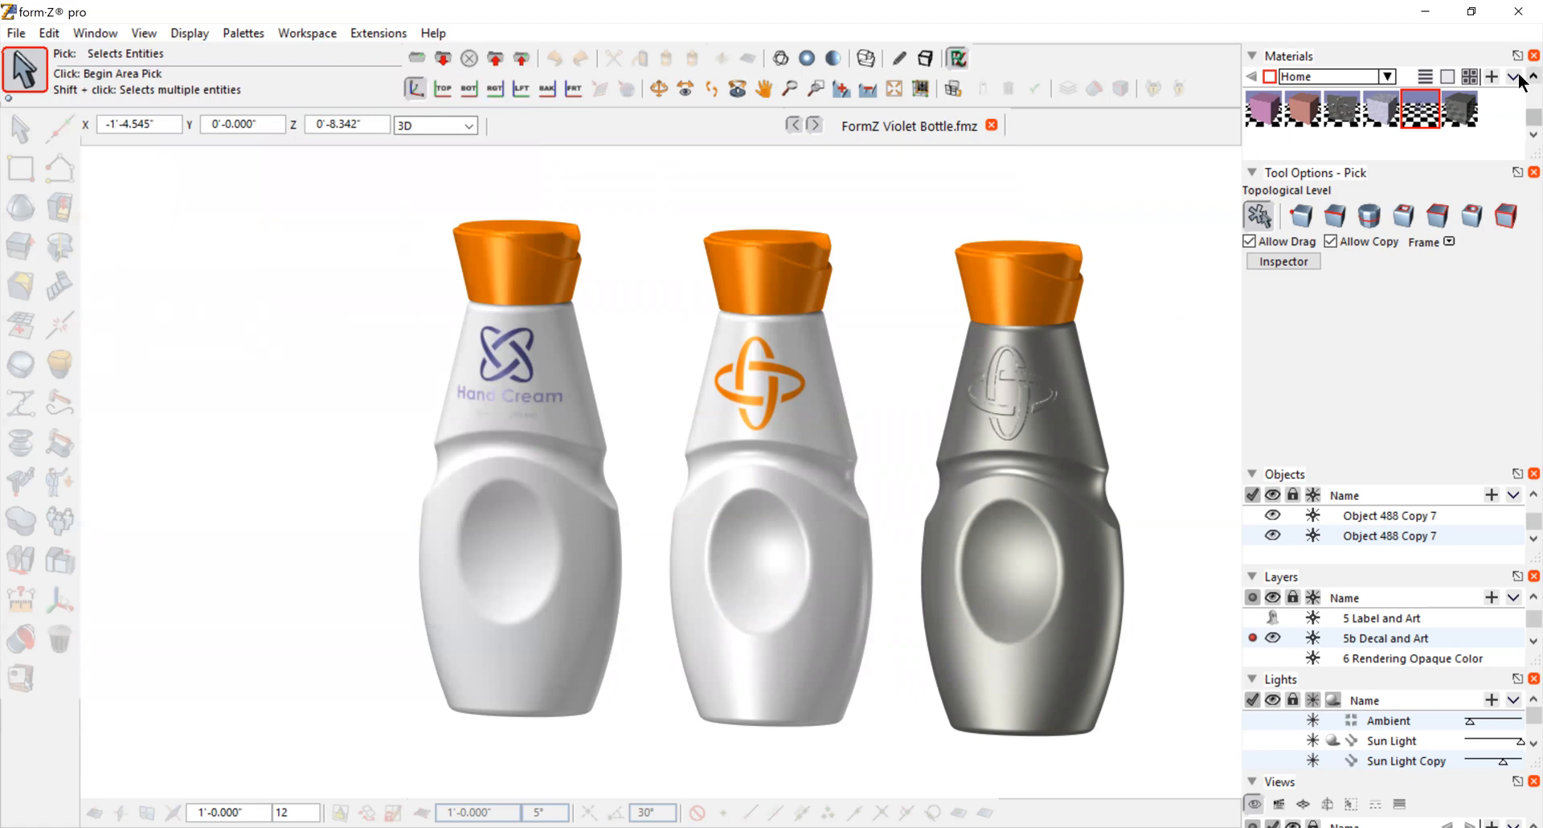
Step: Review the Transparency Map options and symbol mask image of the orange Material 4
{"action": "left_click", "coordinate": [1517, 78]}
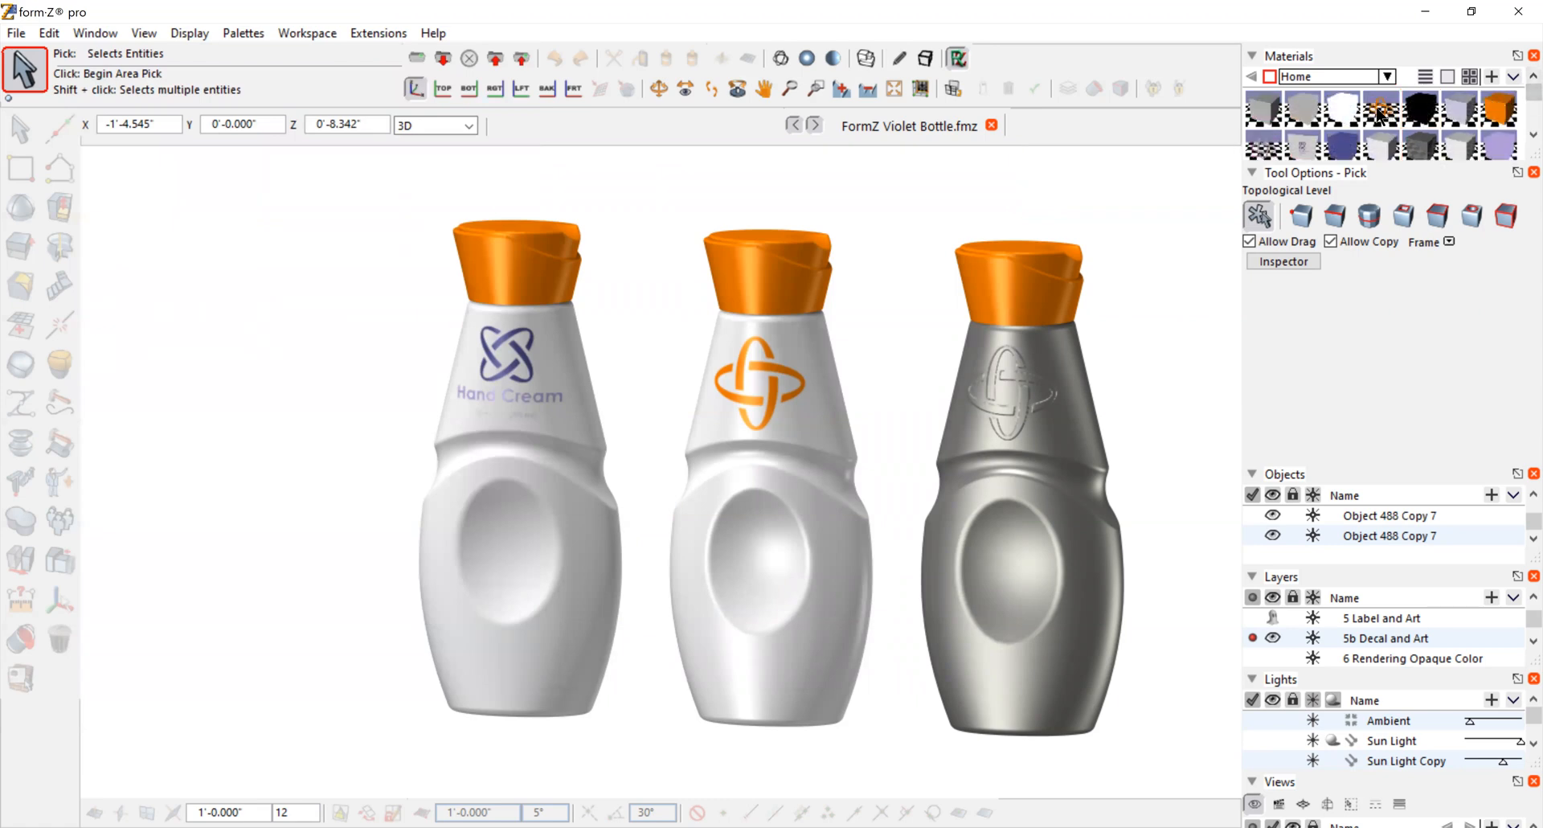
{"action": "double_click", "coordinate": [1379, 115]}
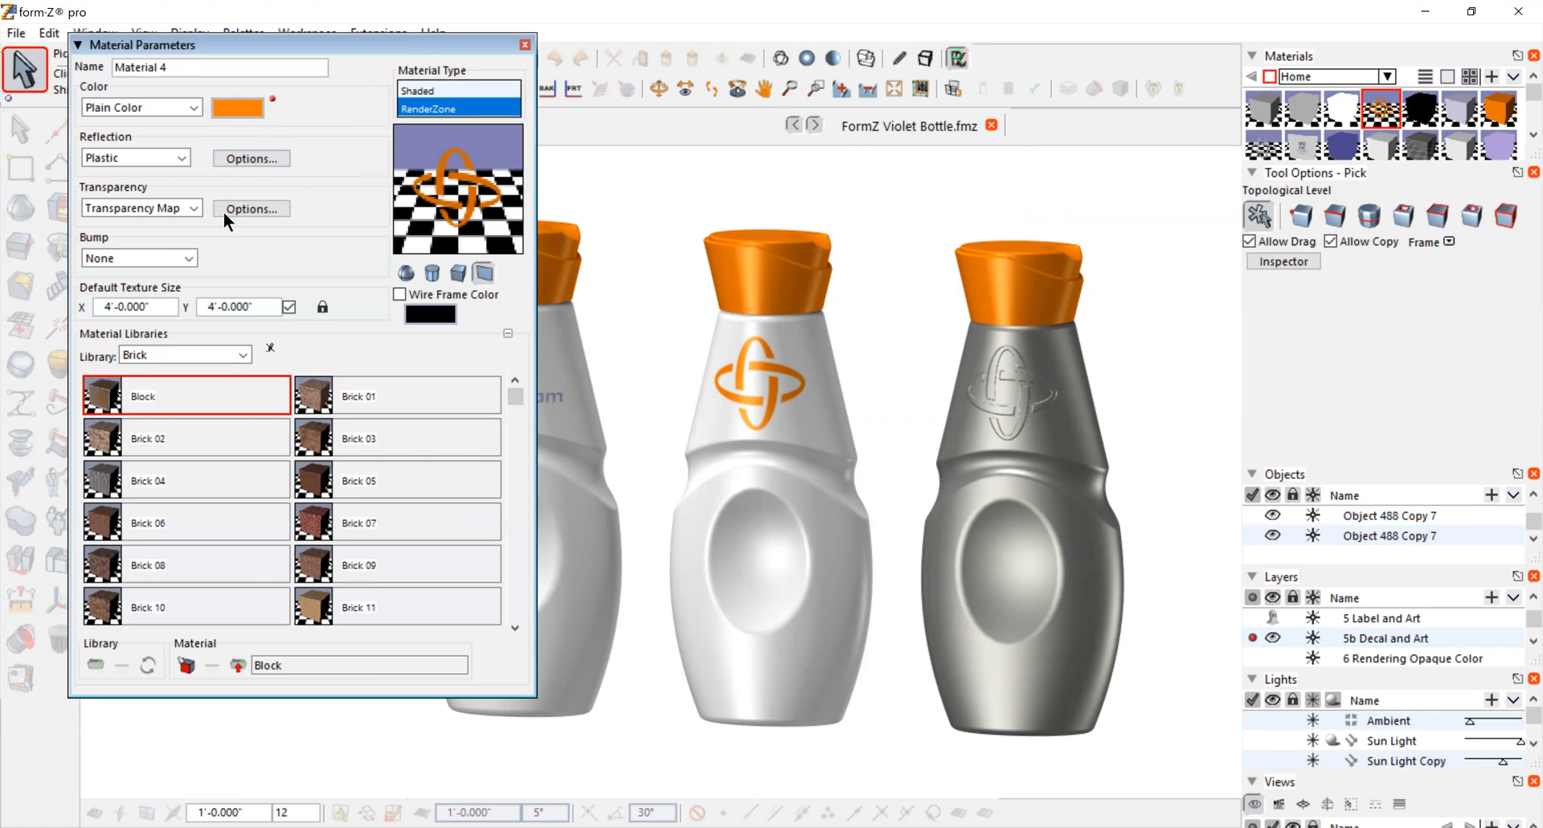
{"action": "left_click", "coordinate": [193, 206]}
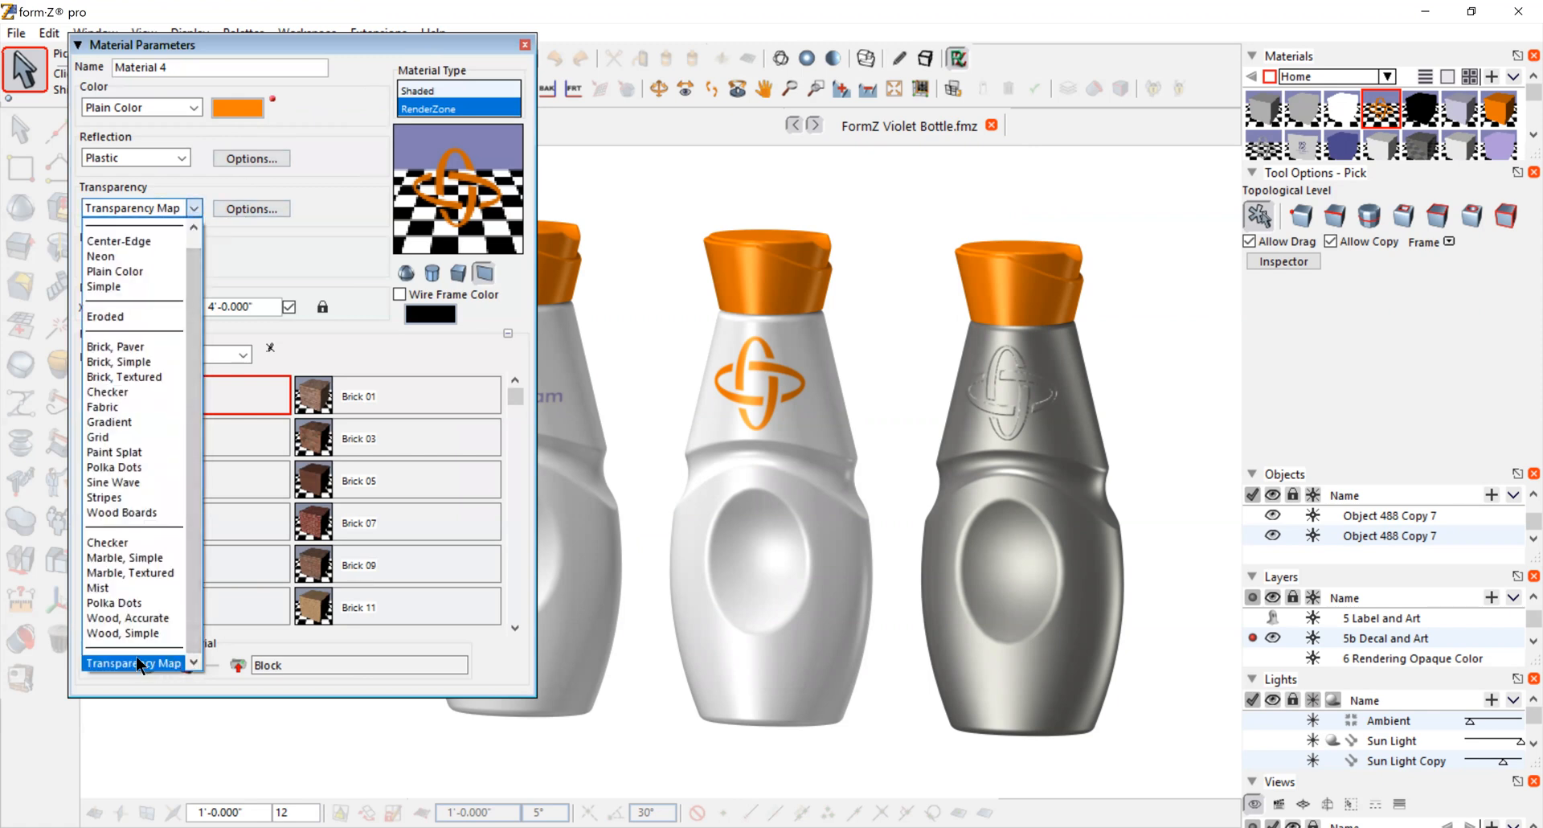
{"action": "left_click", "coordinate": [136, 657]}
{"action": "left_click", "coordinate": [246, 209]}
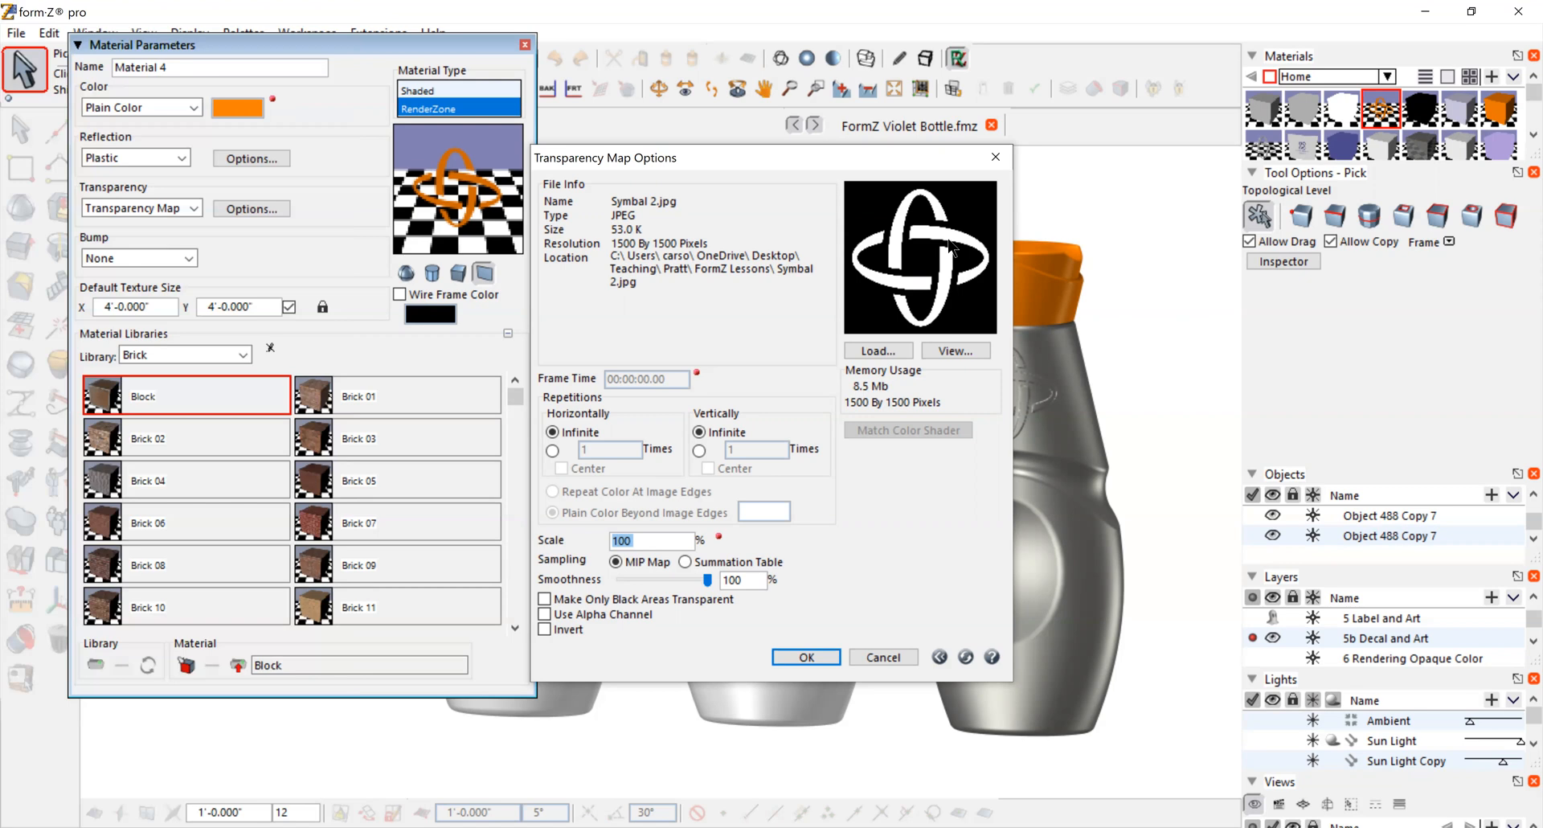
{"action": "left_click", "coordinate": [802, 655]}
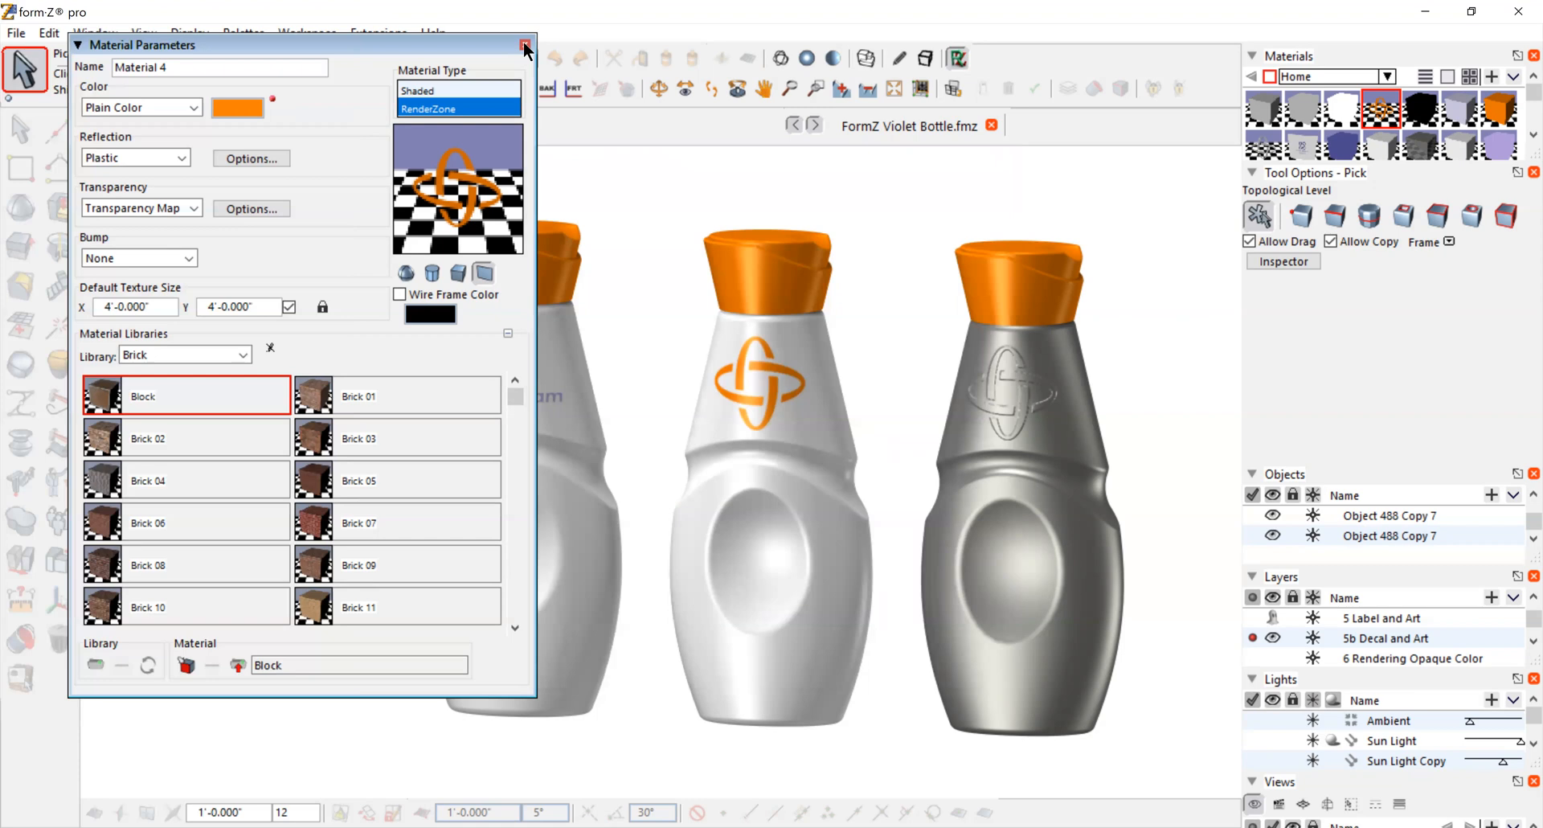
{"action": "left_click", "coordinate": [525, 45]}
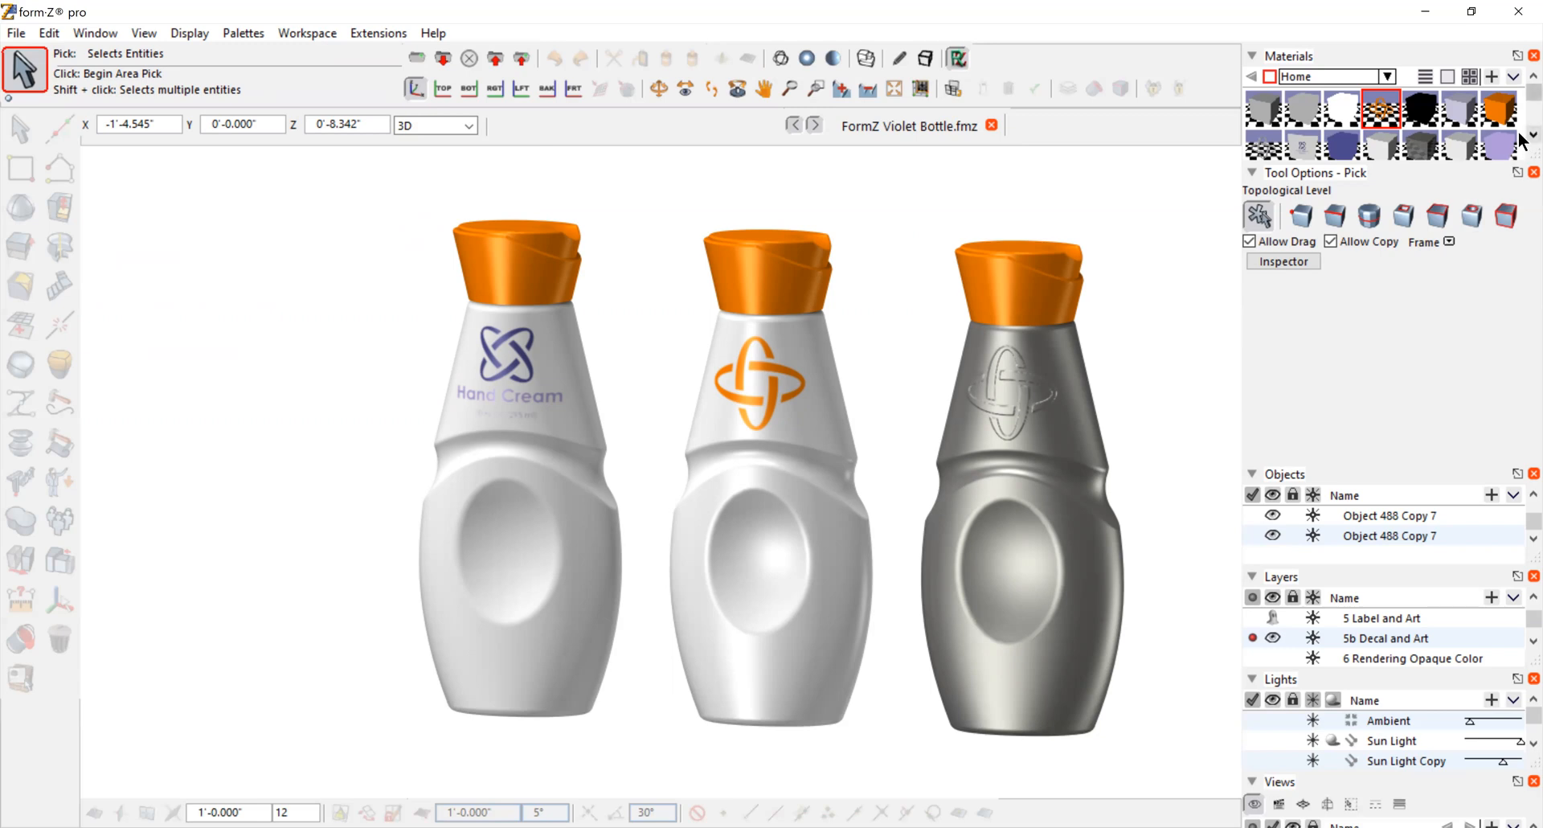
Step: Review the reflection types and the Accurate Metal options of the dark metal Material 12
{"action": "scroll", "coordinate": [1519, 136], "scroll_direction": "down", "scroll_amount": 1}
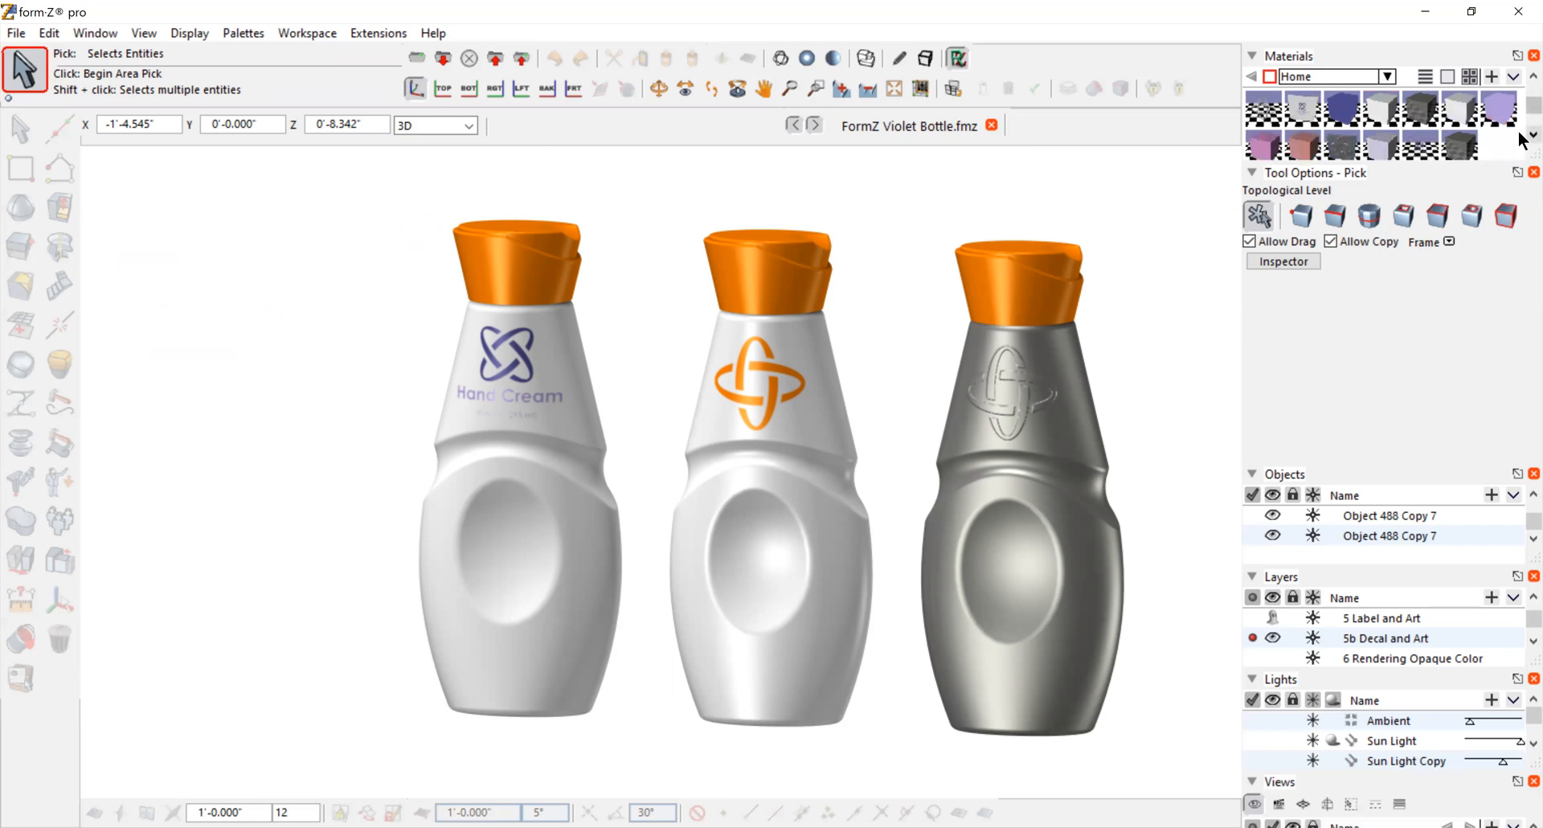
{"action": "double_click", "coordinate": [1411, 106]}
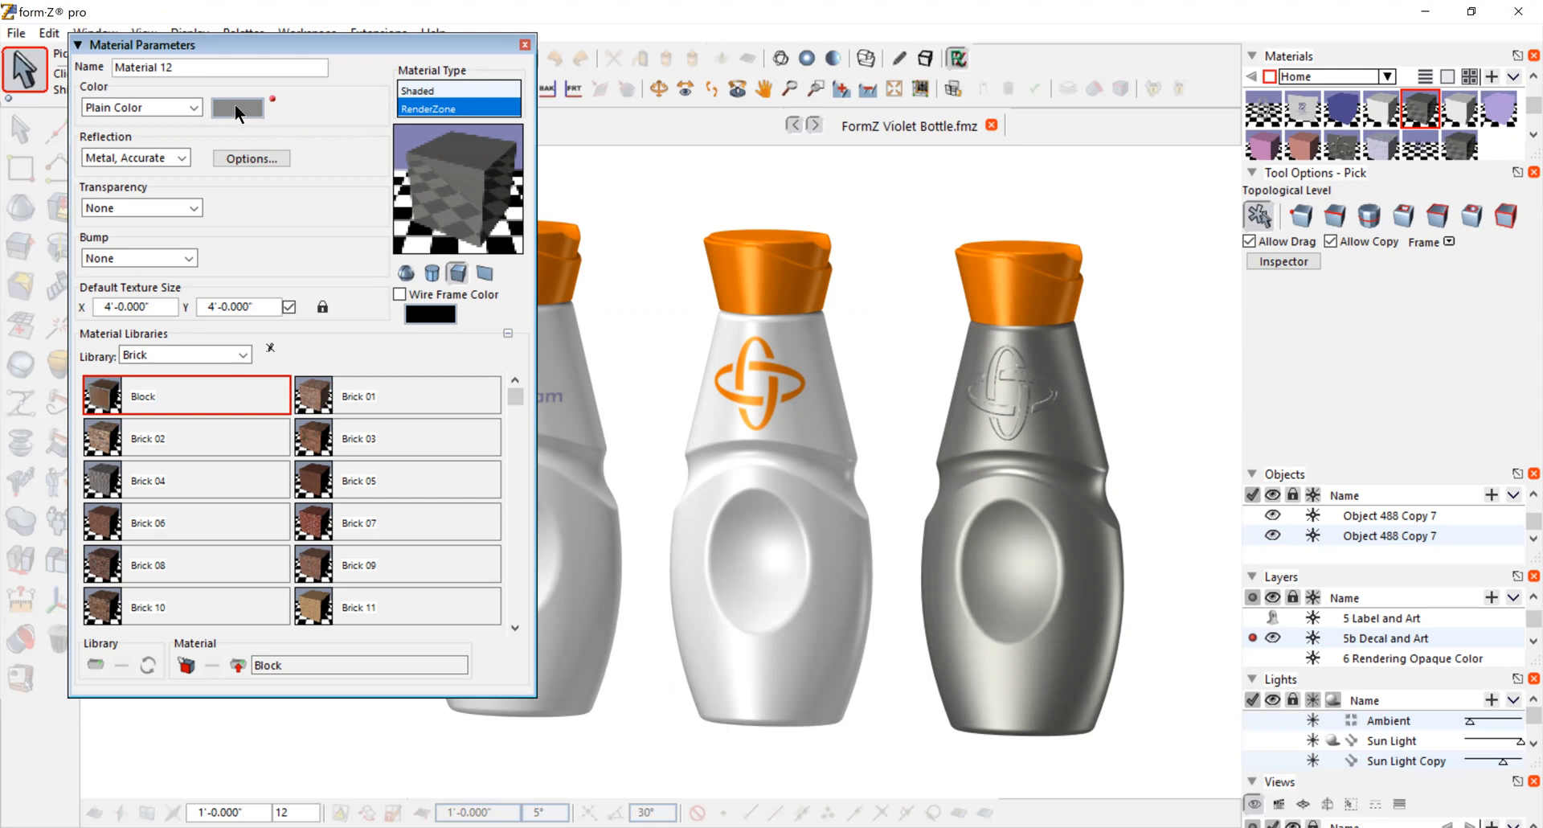
{"action": "left_click", "coordinate": [182, 159]}
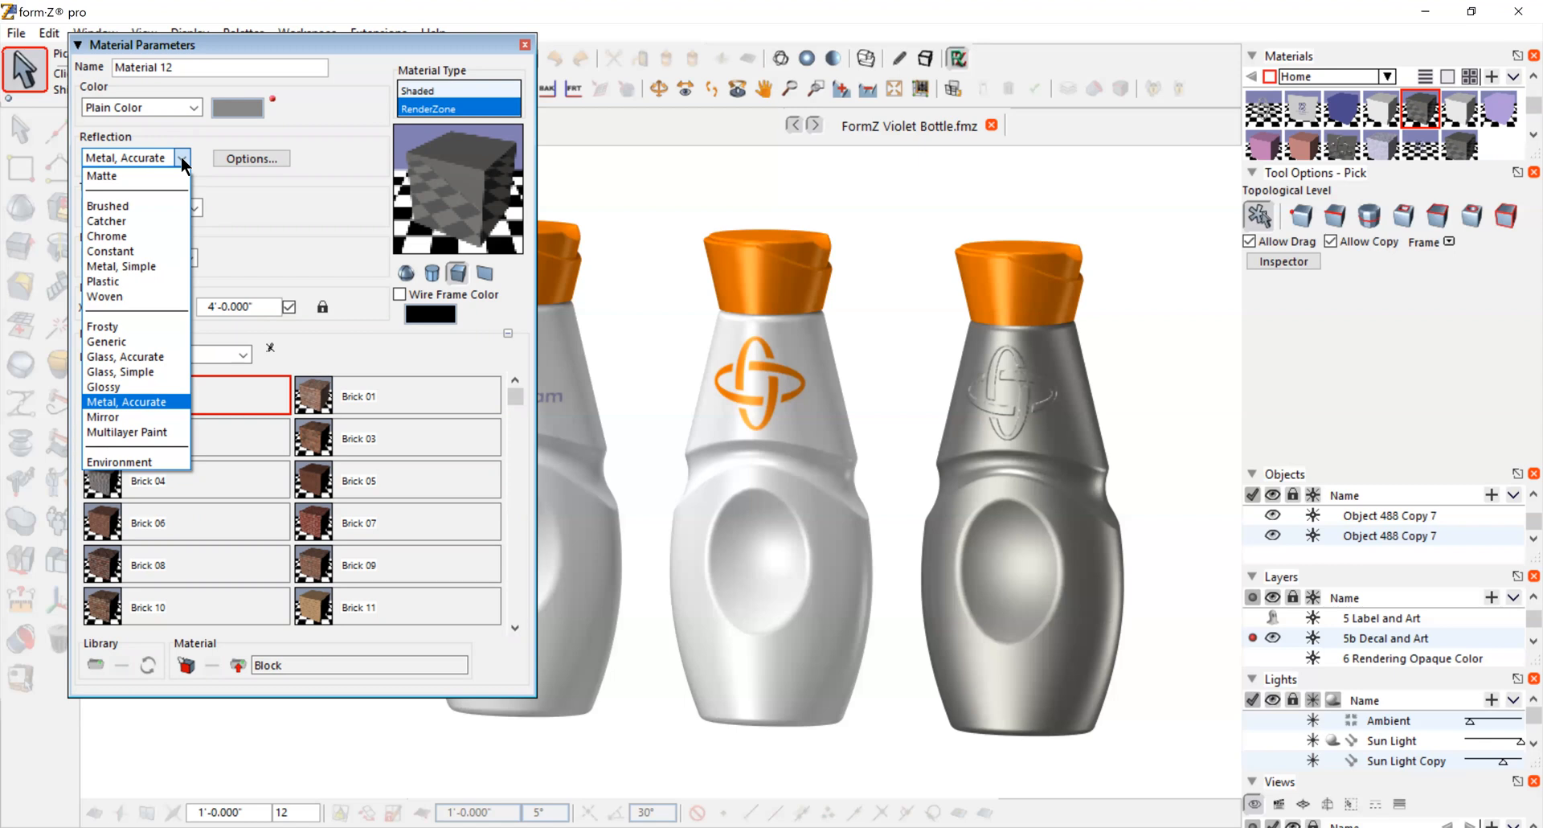
{"action": "left_click", "coordinate": [251, 159]}
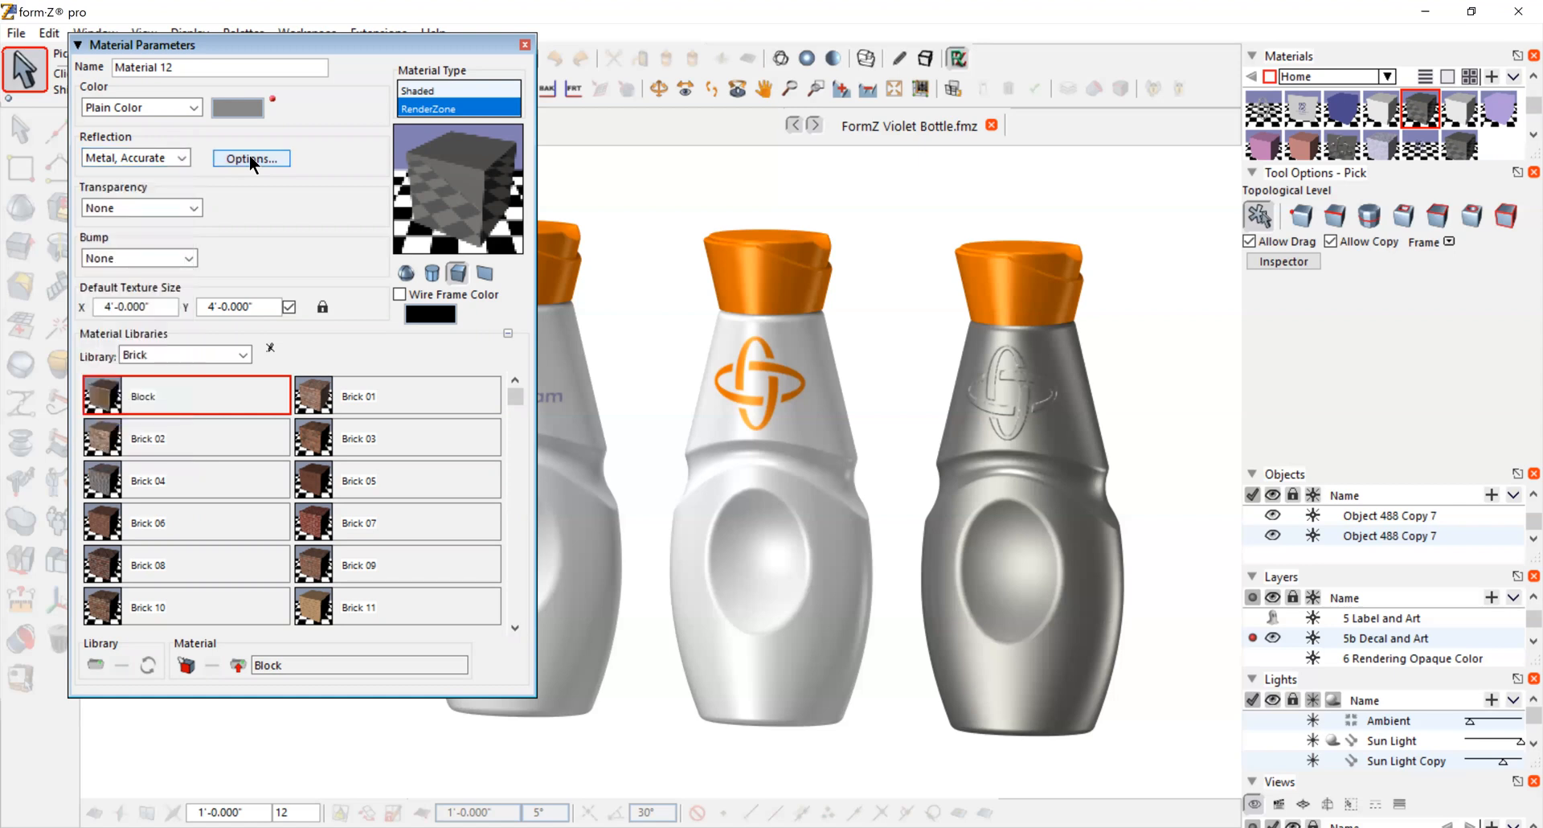
{"action": "left_click", "coordinate": [250, 158]}
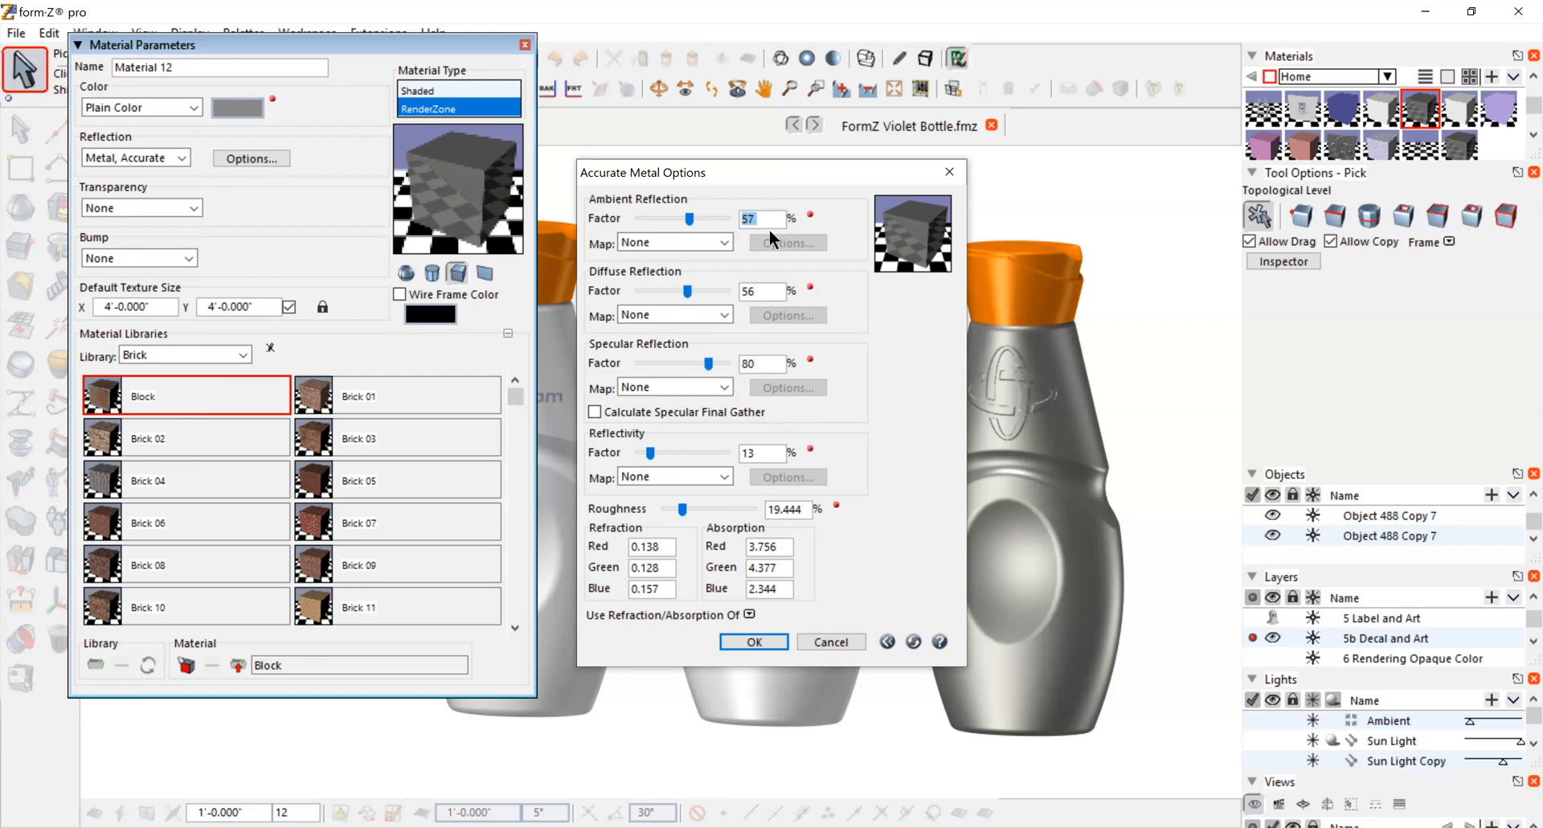
{"action": "left_click", "coordinate": [754, 641]}
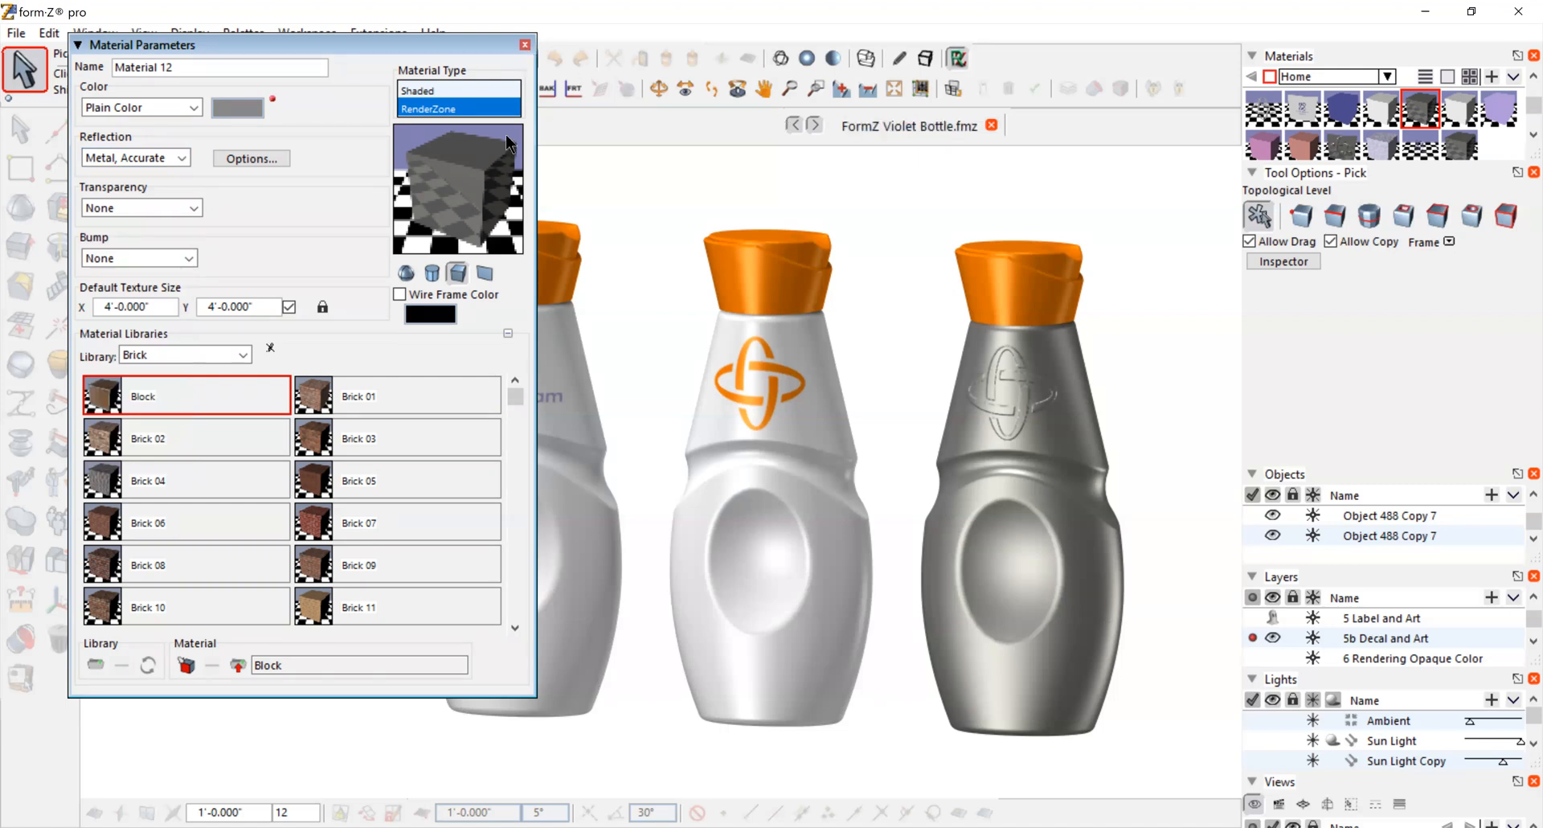
{"action": "left_click", "coordinate": [524, 45]}
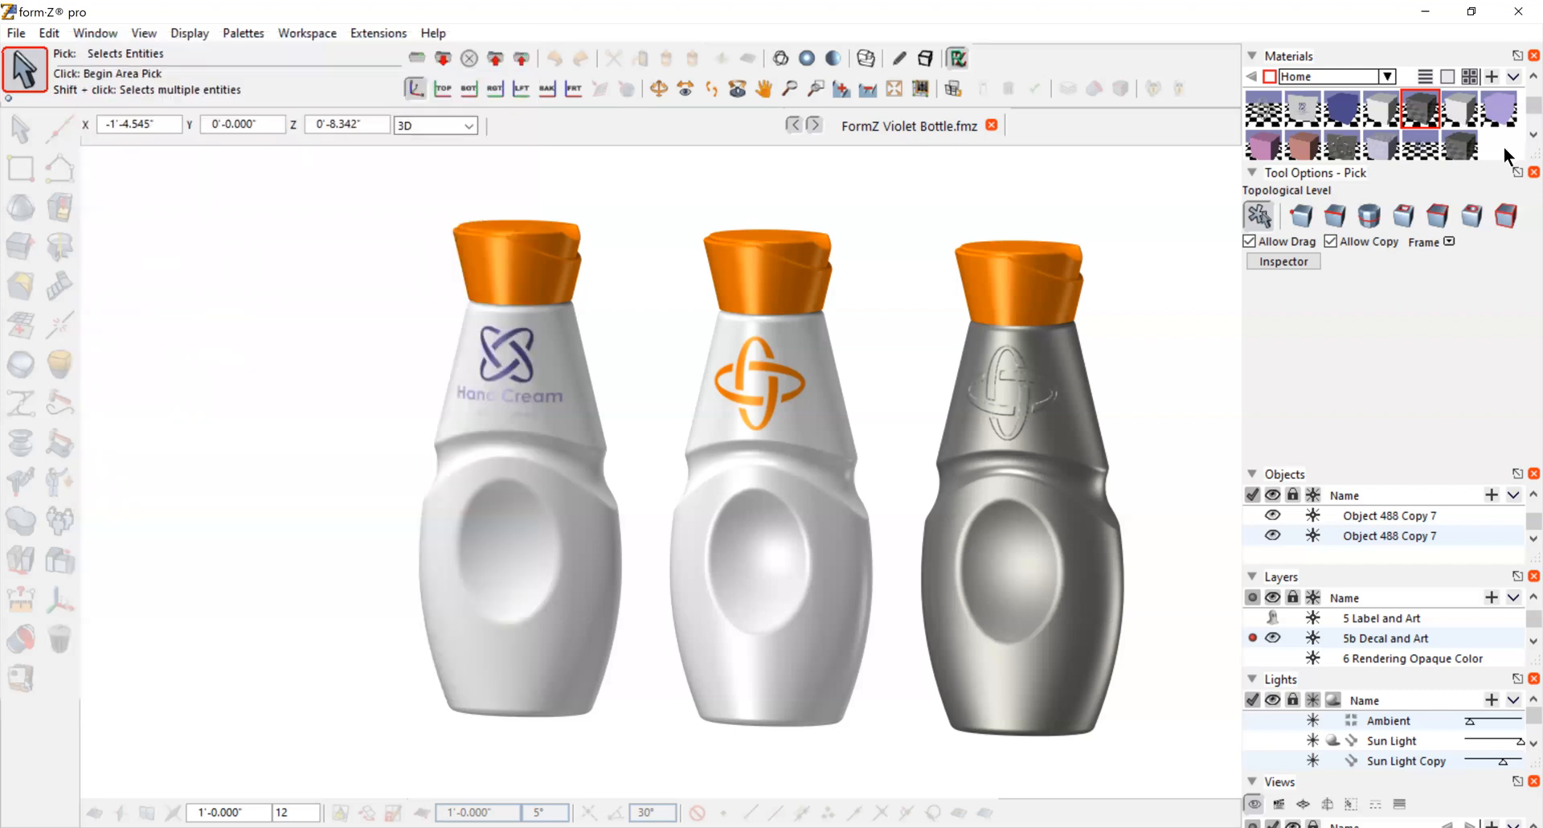
Step: Open Material 12 Copy and preview it on a cube and on a flat plane
{"action": "right_click", "coordinate": [1415, 103]}
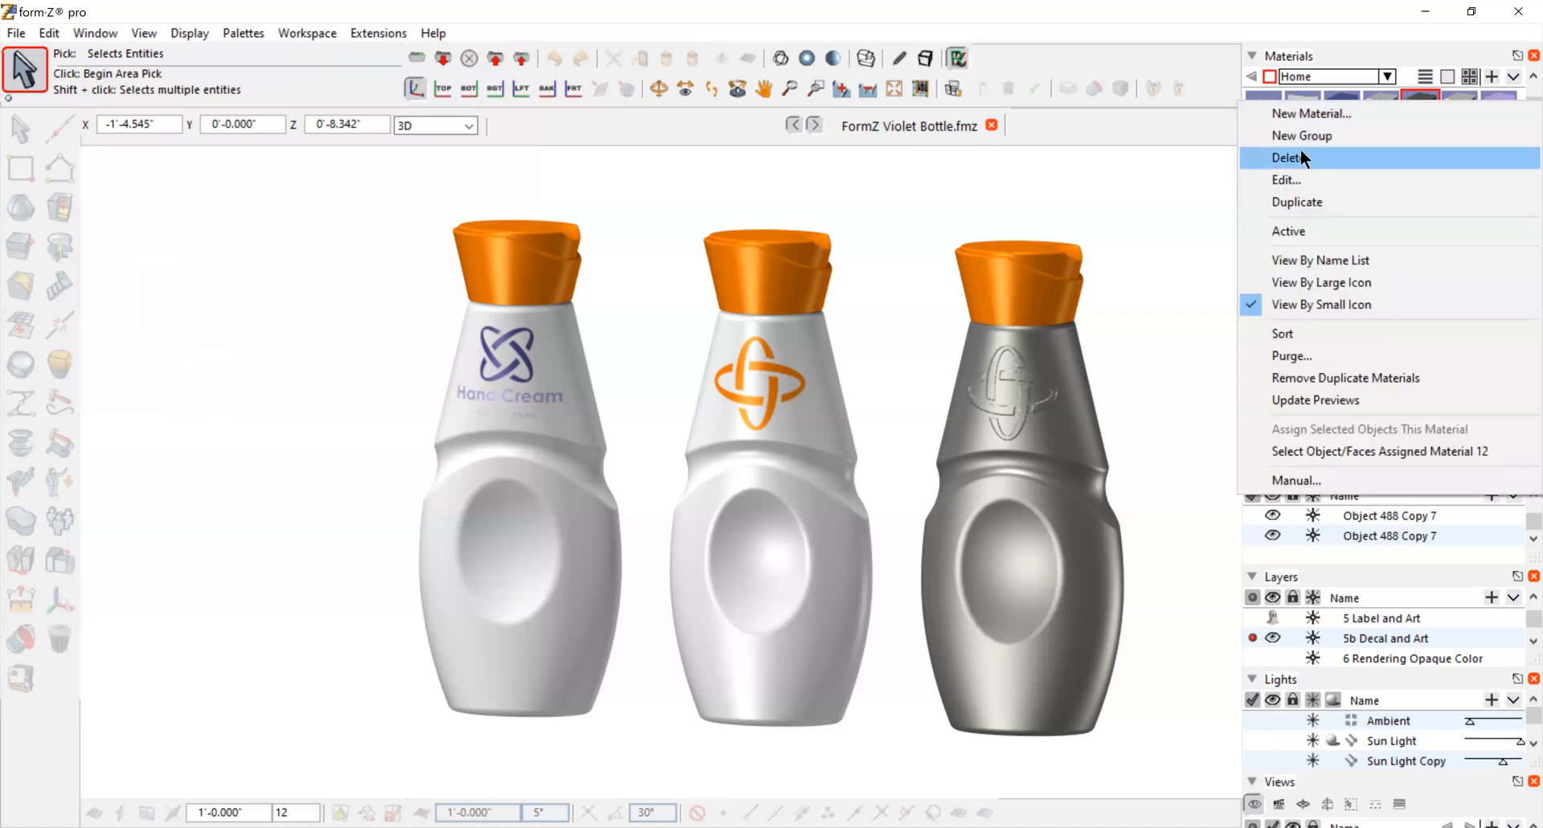
{"action": "left_click", "coordinate": [1291, 203]}
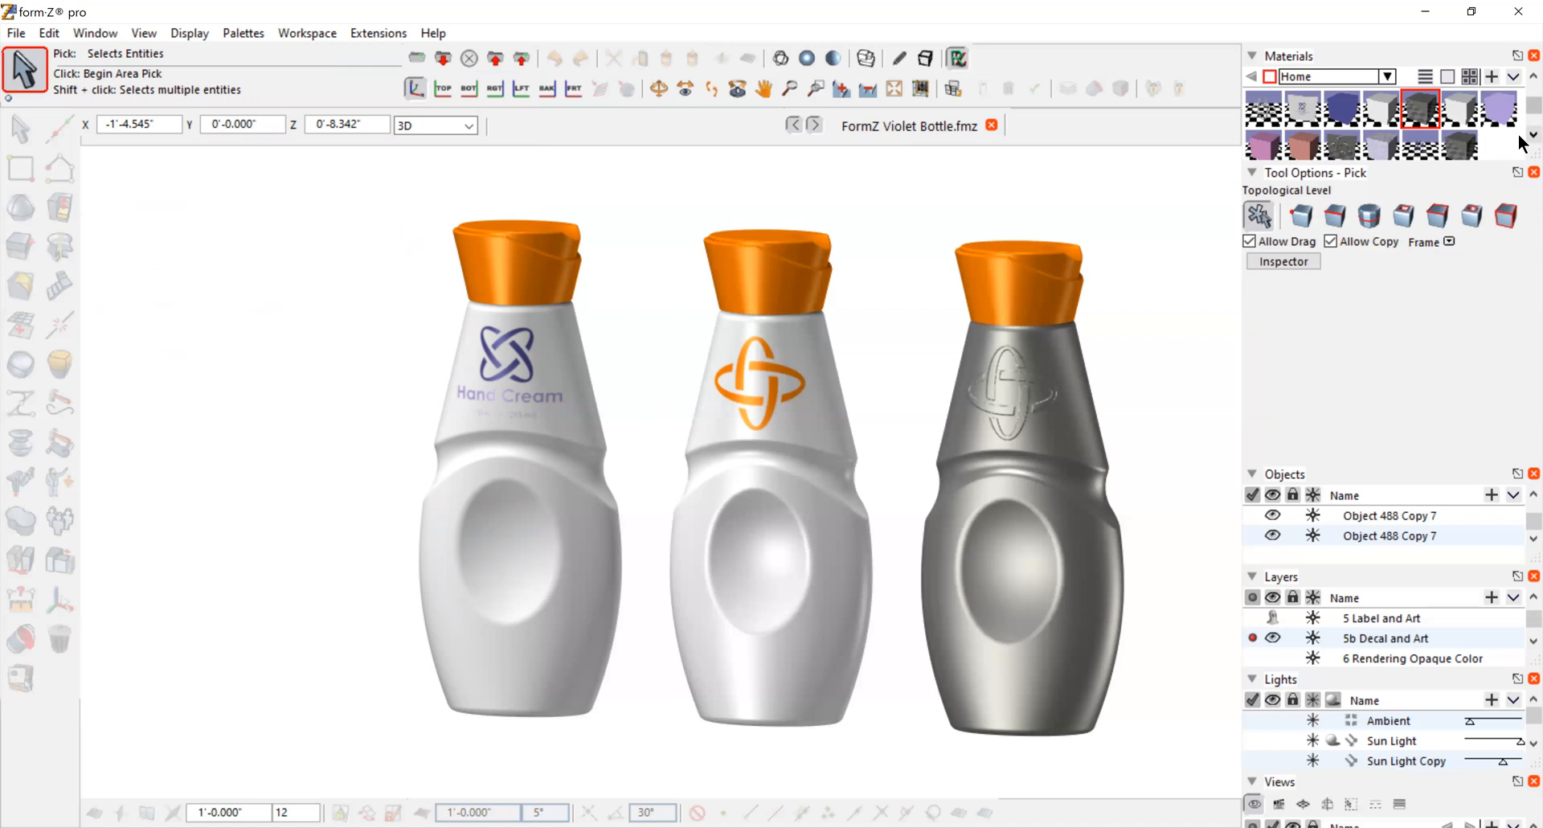
{"action": "scroll", "coordinate": [1519, 143], "scroll_direction": "down", "scroll_amount": 1}
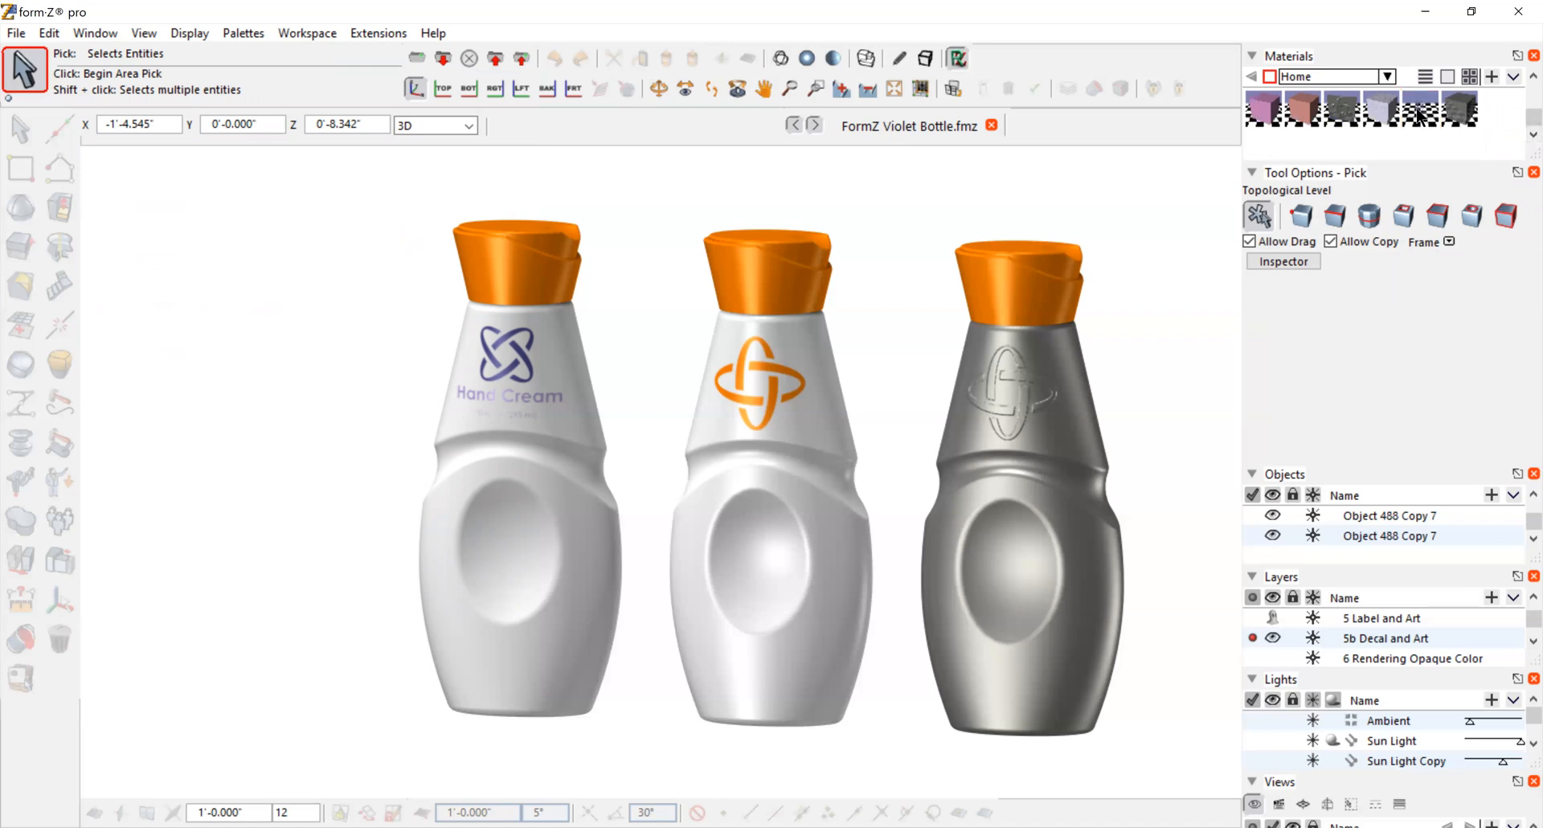
{"action": "double_click", "coordinate": [1344, 111]}
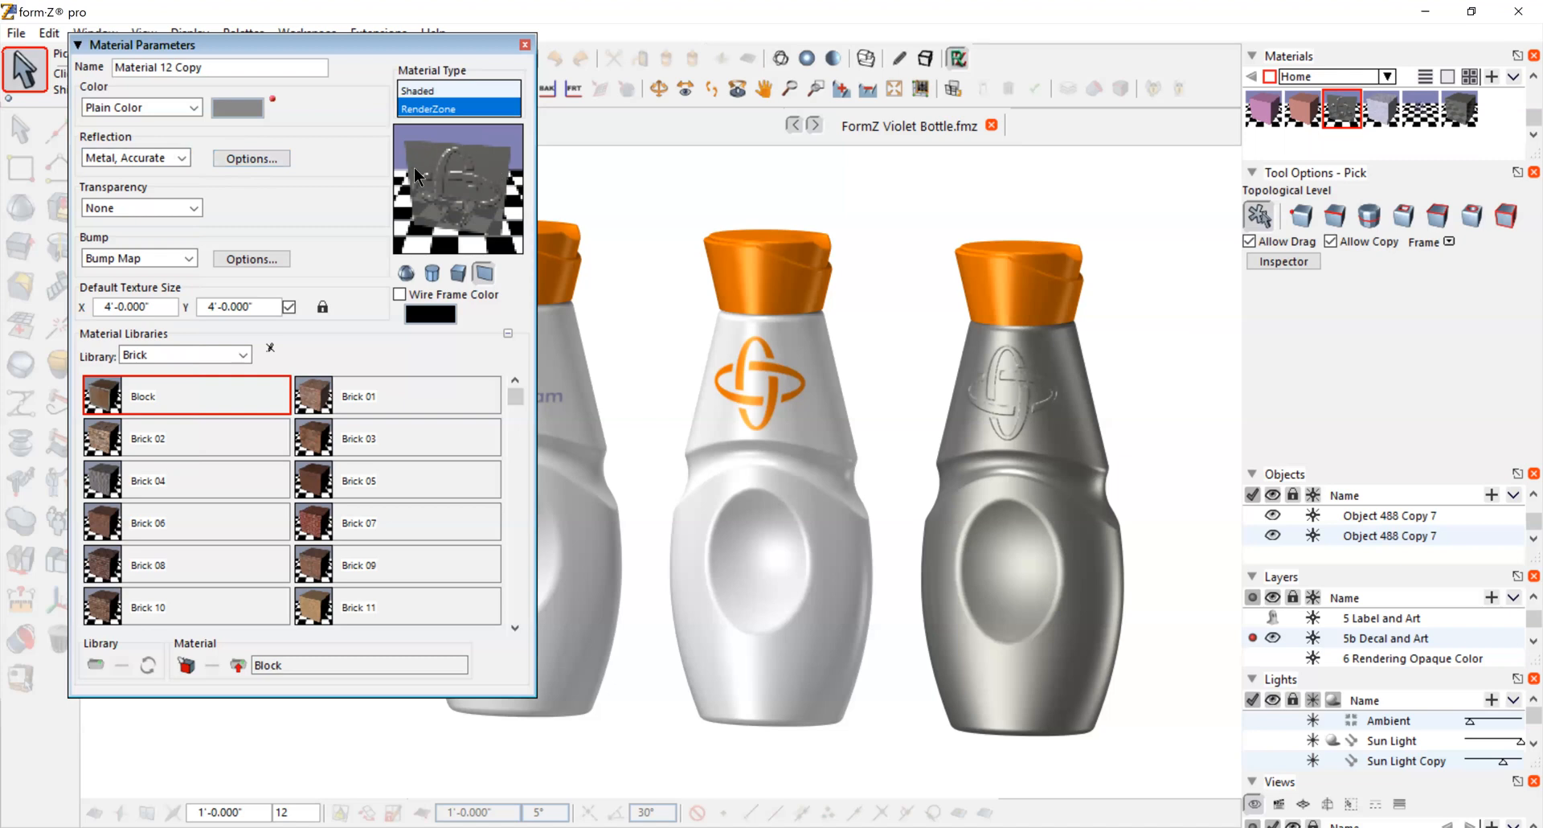
{"action": "left_click", "coordinate": [455, 273]}
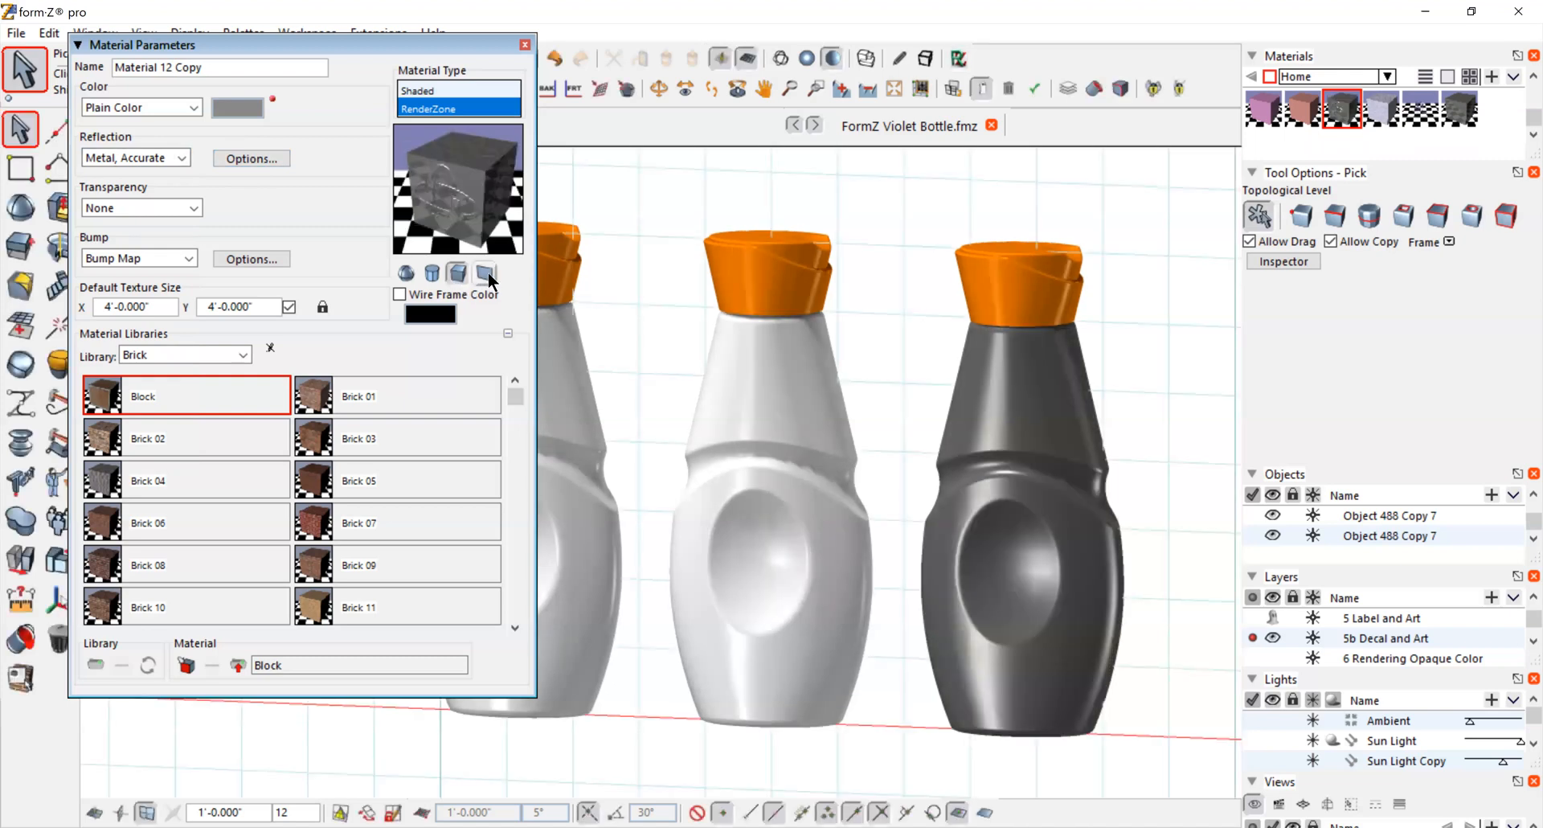
{"action": "left_click", "coordinate": [487, 273]}
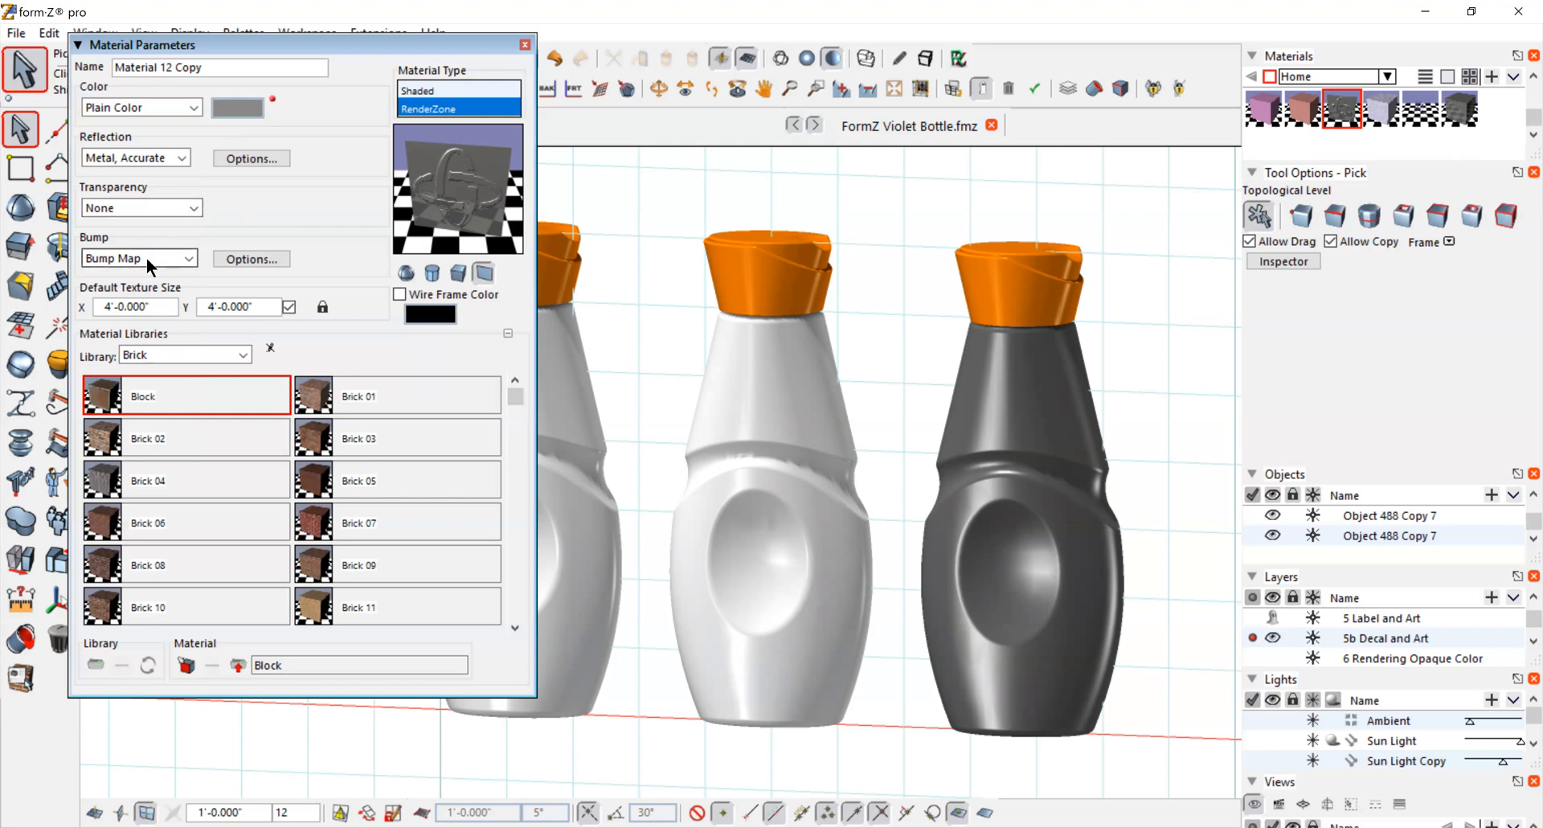
Step: Review the available bump types and the Bump Map options with the symbol image of Material 12 Copy
{"action": "left_click", "coordinate": [188, 258]}
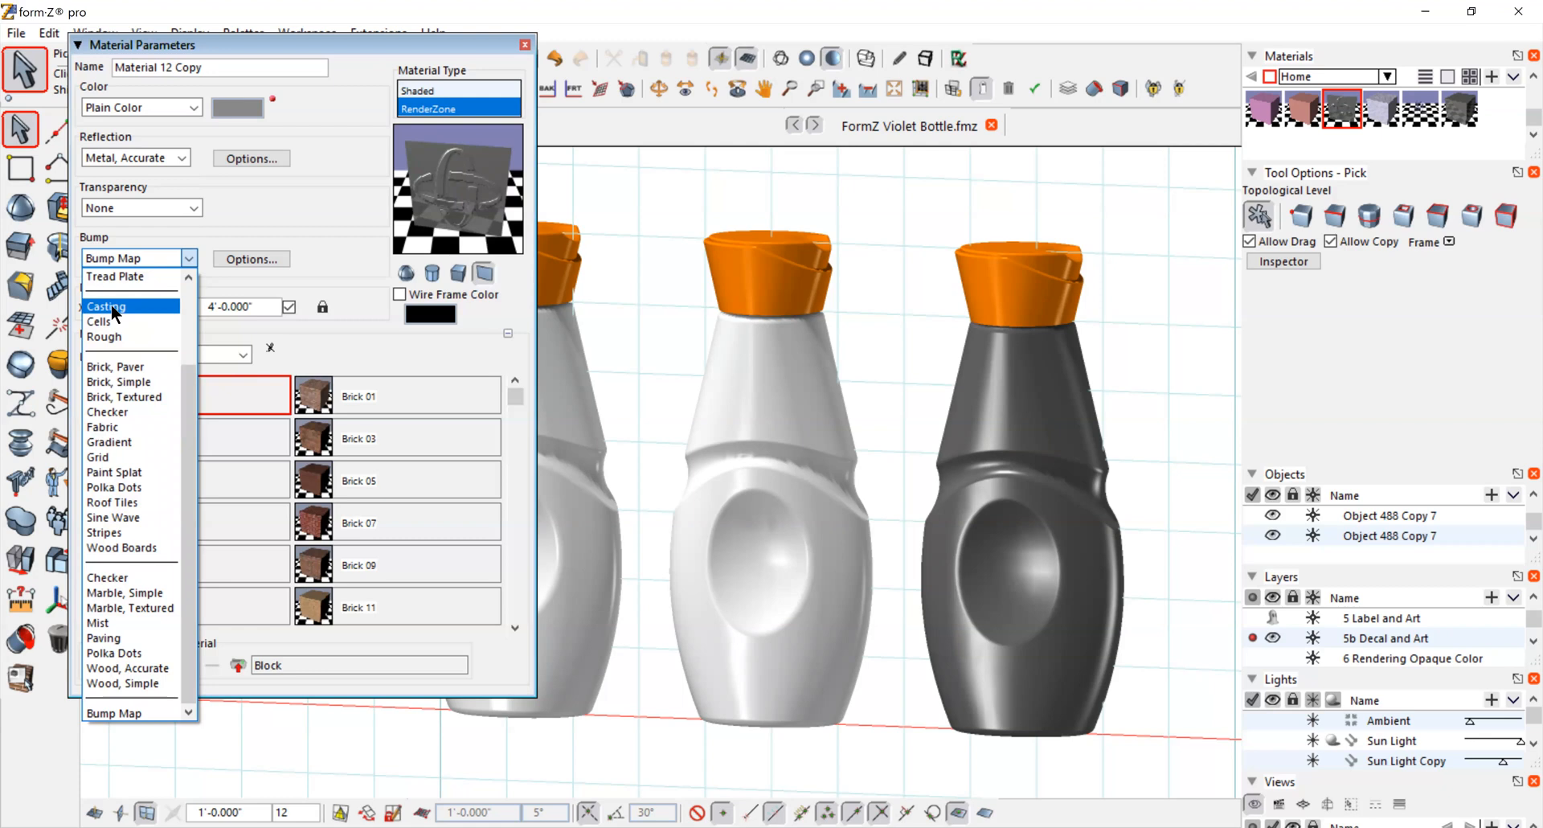
{"action": "left_click", "coordinate": [124, 712]}
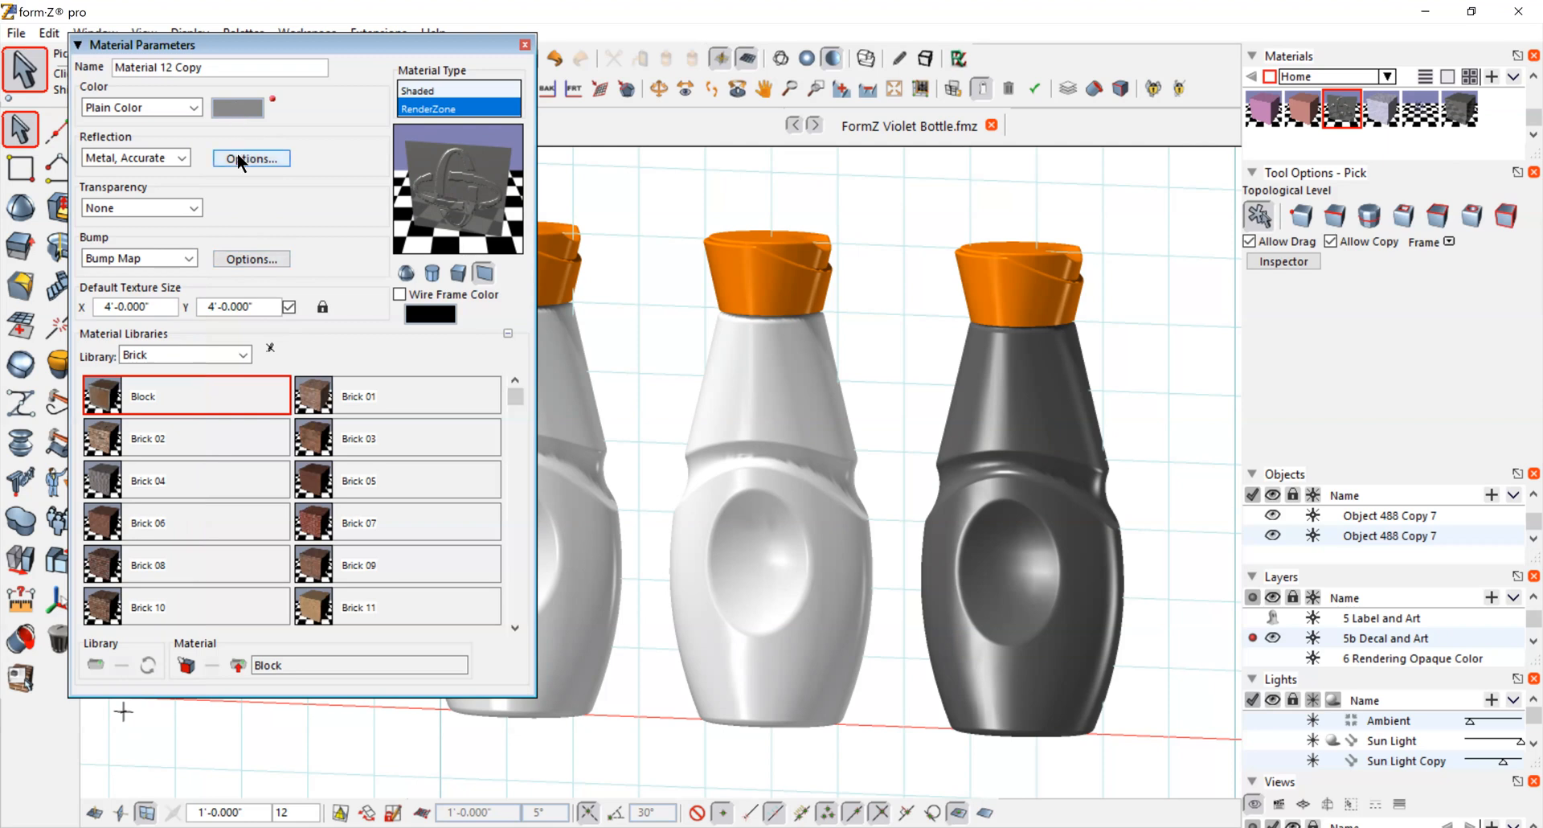
{"action": "left_click", "coordinate": [244, 259]}
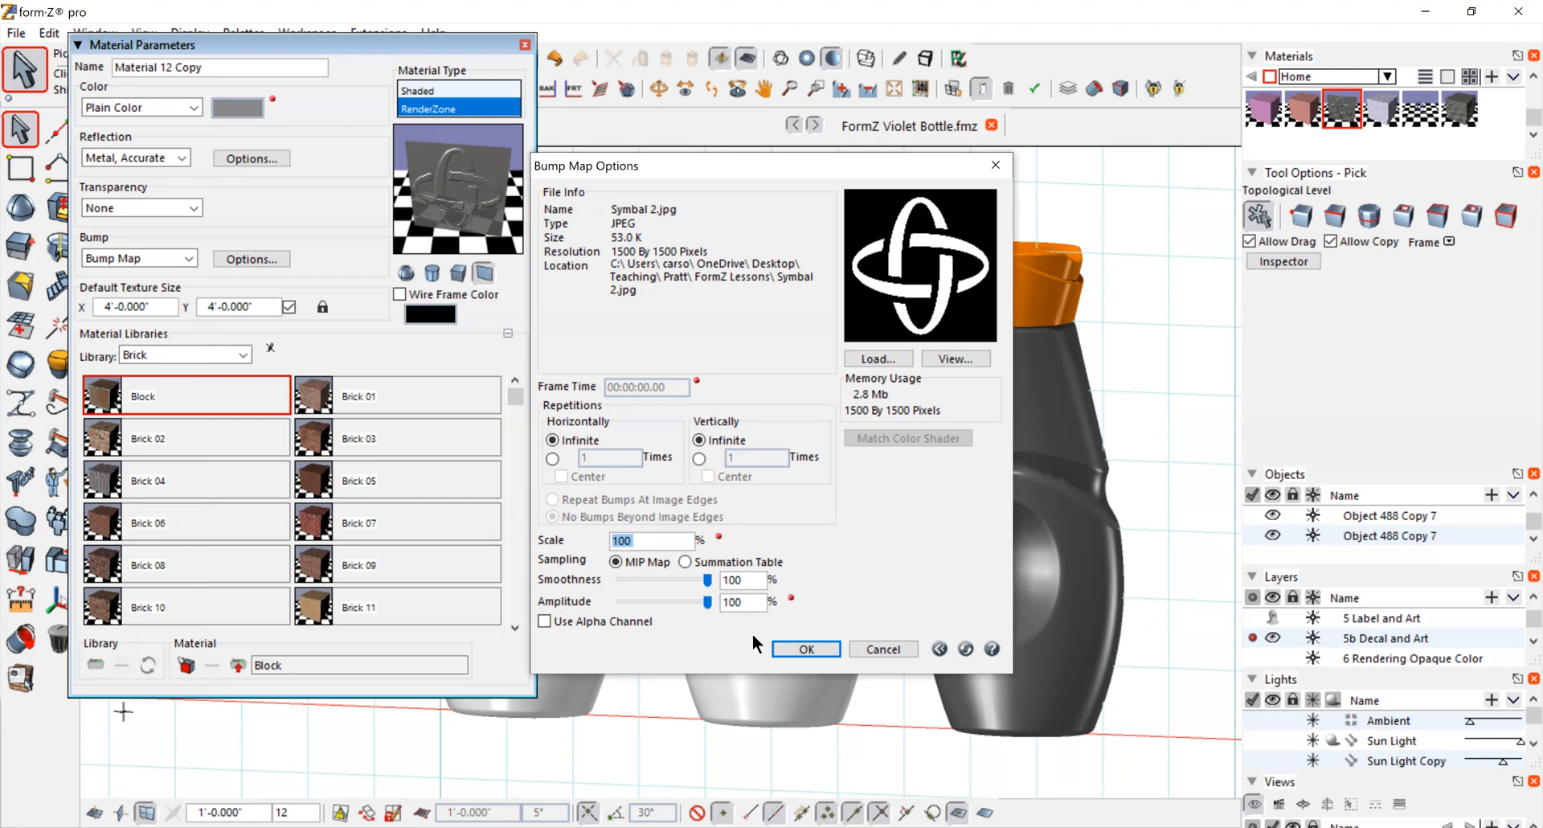
{"action": "left_click", "coordinate": [806, 648]}
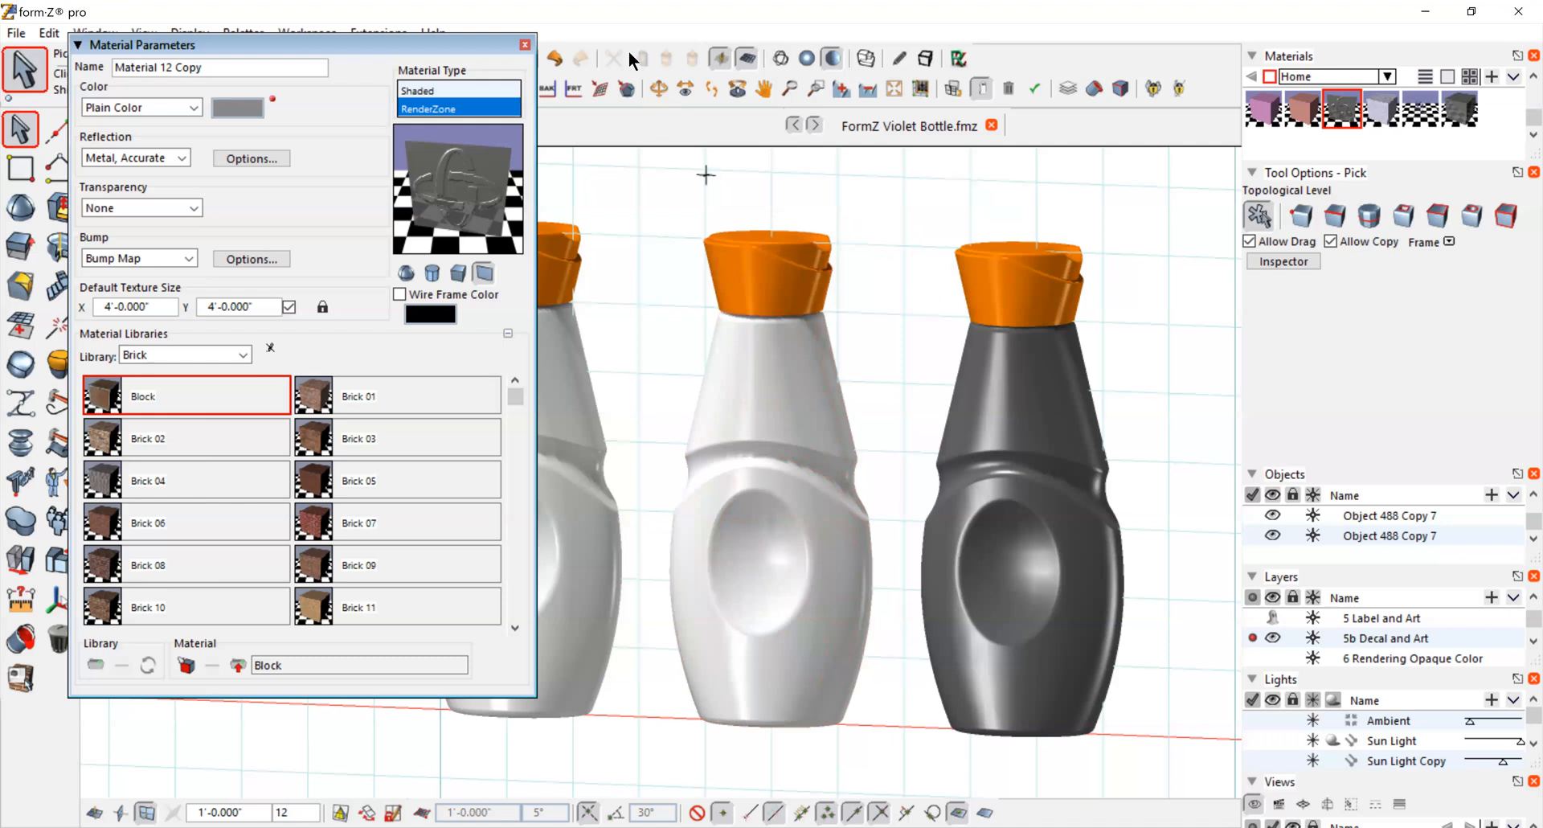
{"action": "left_click", "coordinate": [524, 45]}
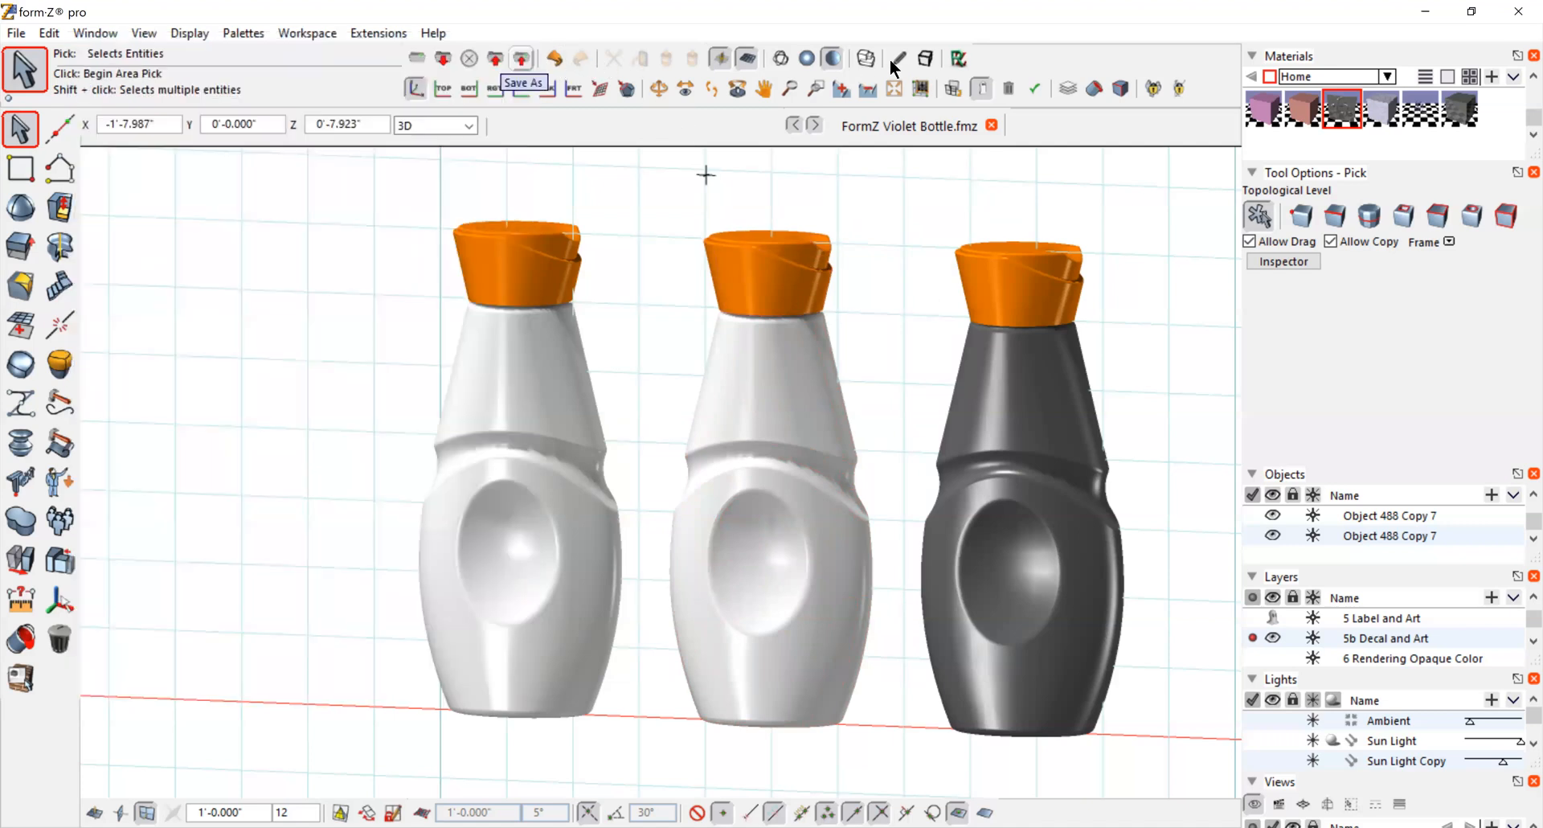
Step: Render the three bottles with RenderZone to view their decals, and return to the shaded display
{"action": "left_click", "coordinate": [955, 56]}
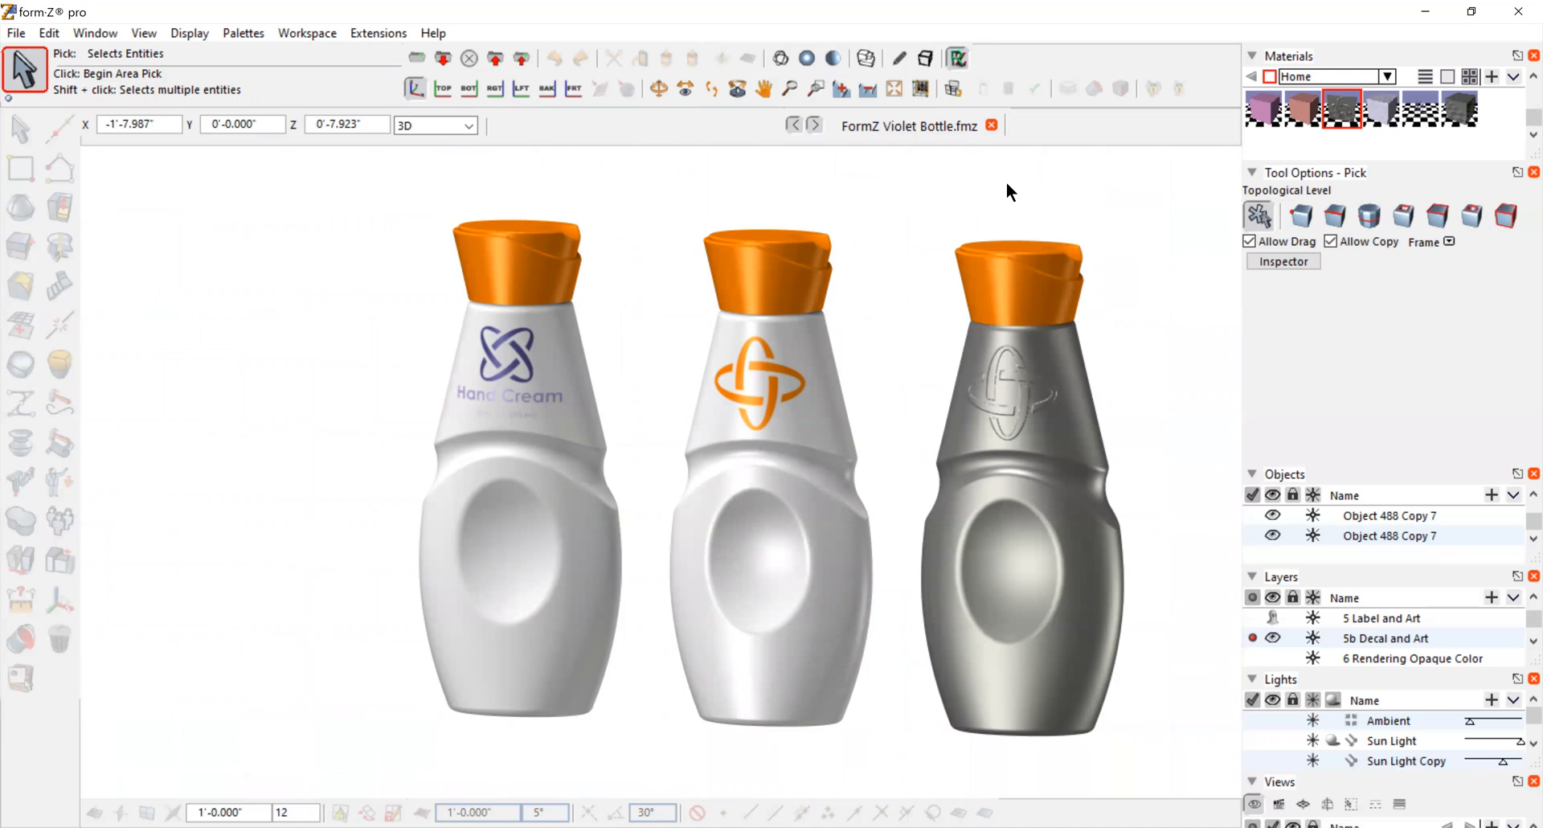
{"action": "left_click", "coordinate": [833, 59]}
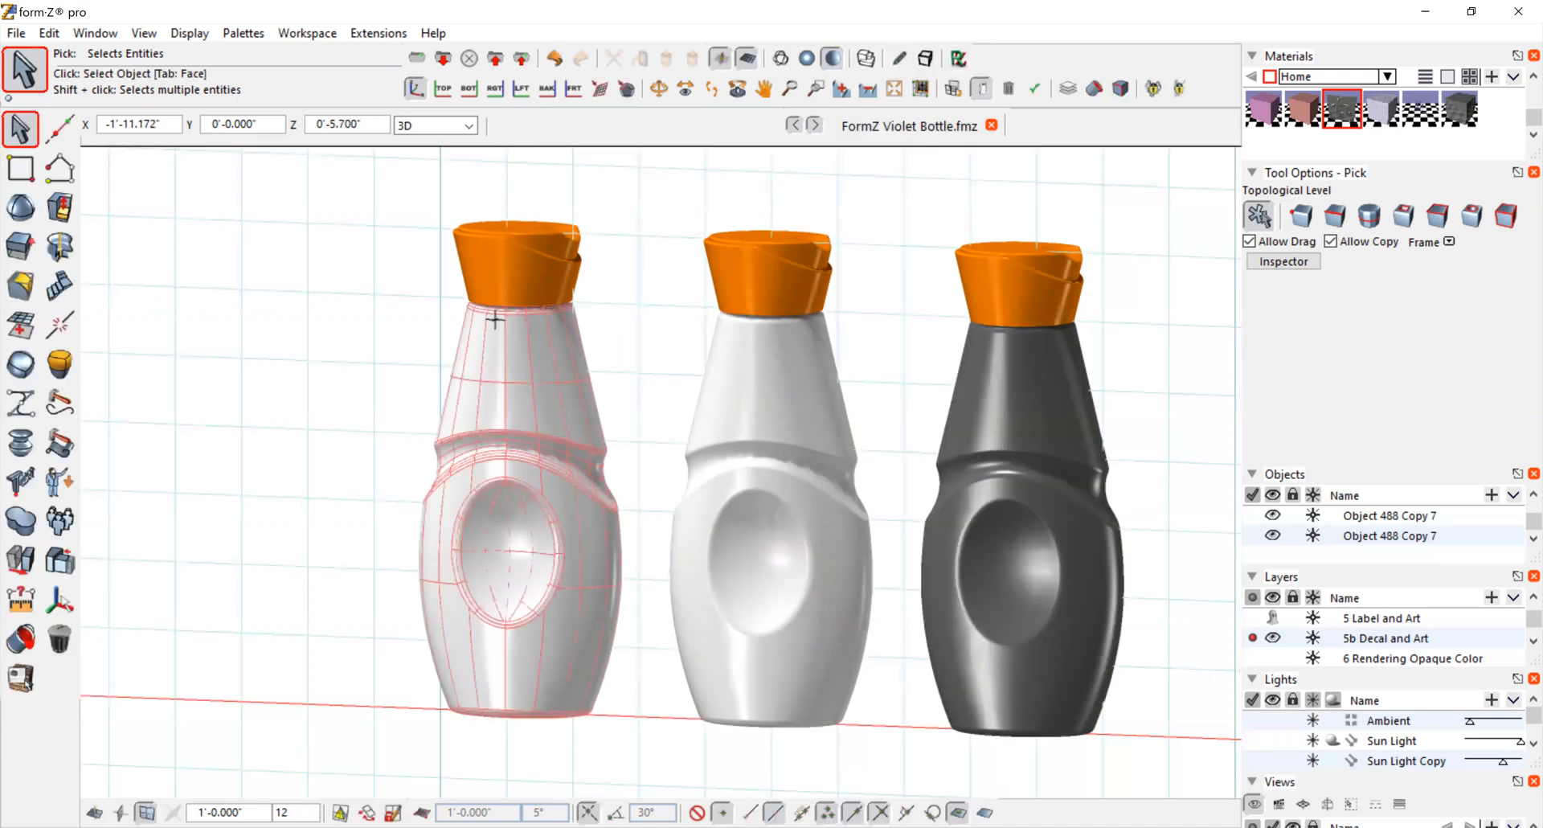
Step: Open the decal settings of the first white bottle and review its assigned material and the Proportions choices
{"action": "left_click", "coordinate": [11, 643]}
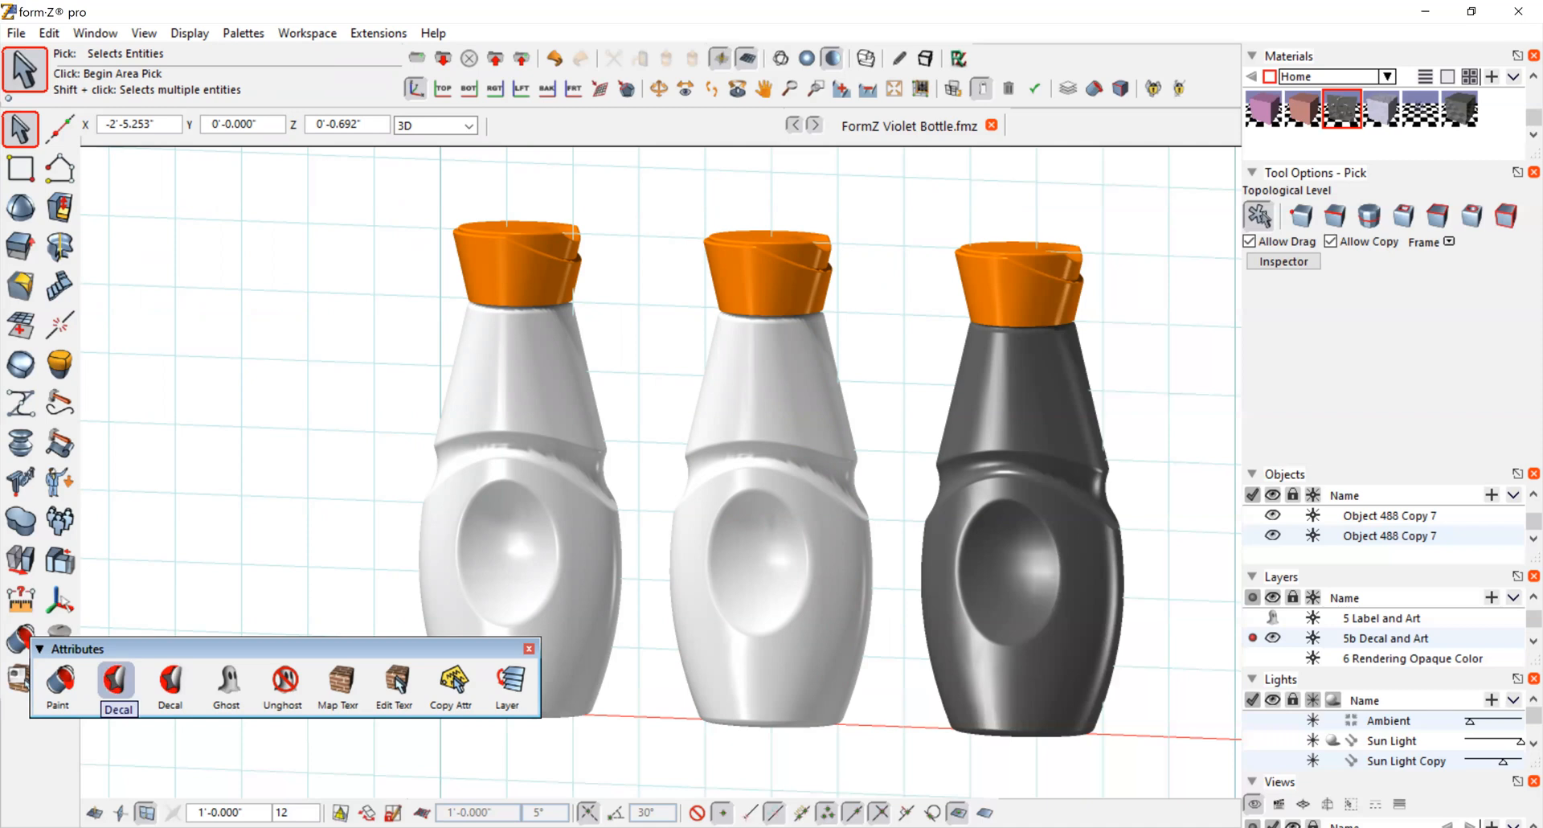
{"action": "left_click", "coordinate": [110, 683]}
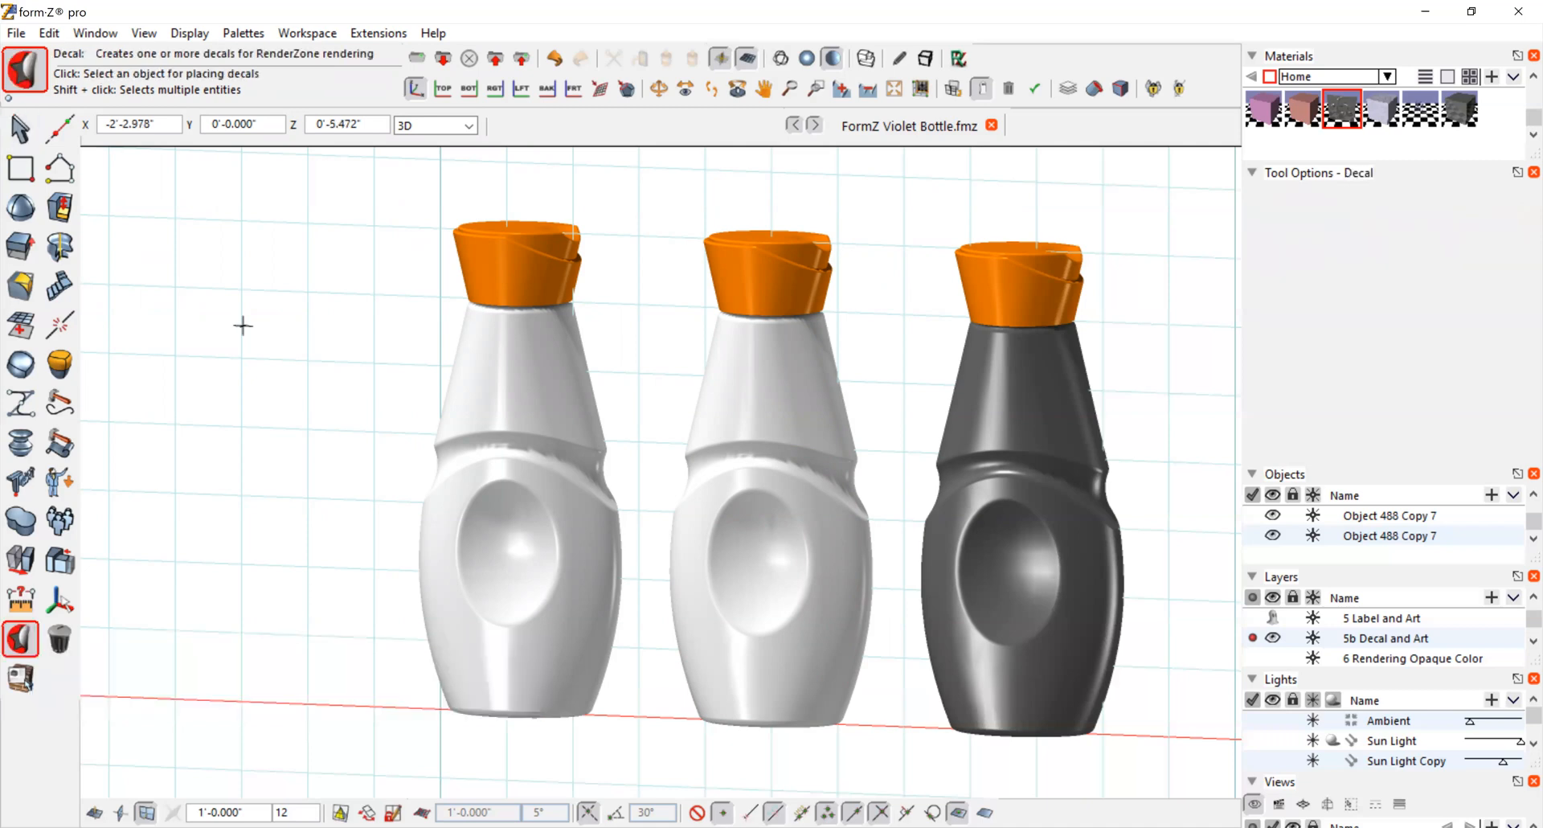
{"action": "left_click", "coordinate": [541, 378]}
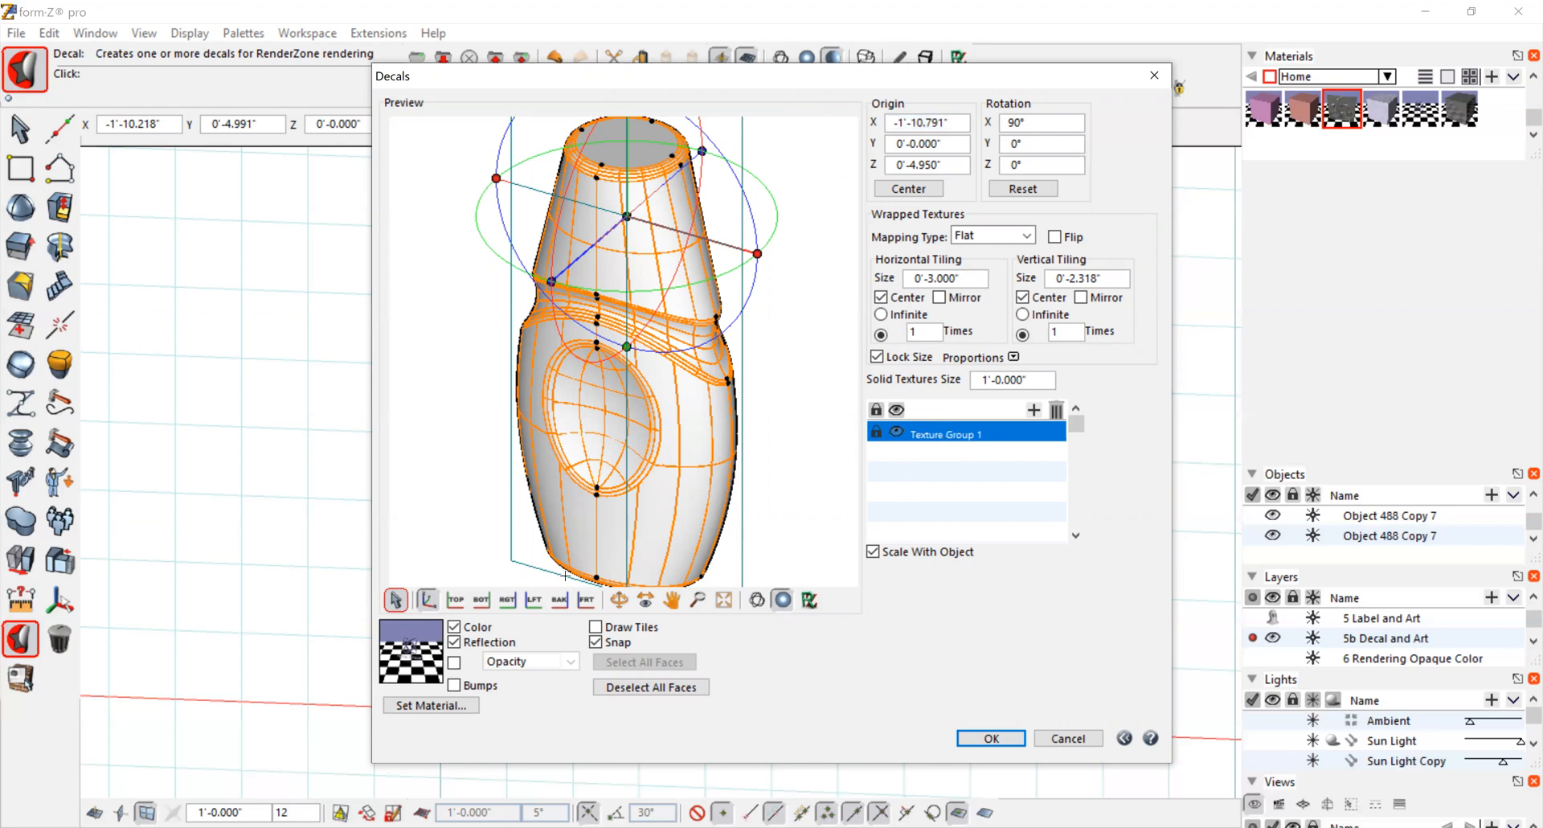
{"action": "left_click", "coordinate": [416, 705]}
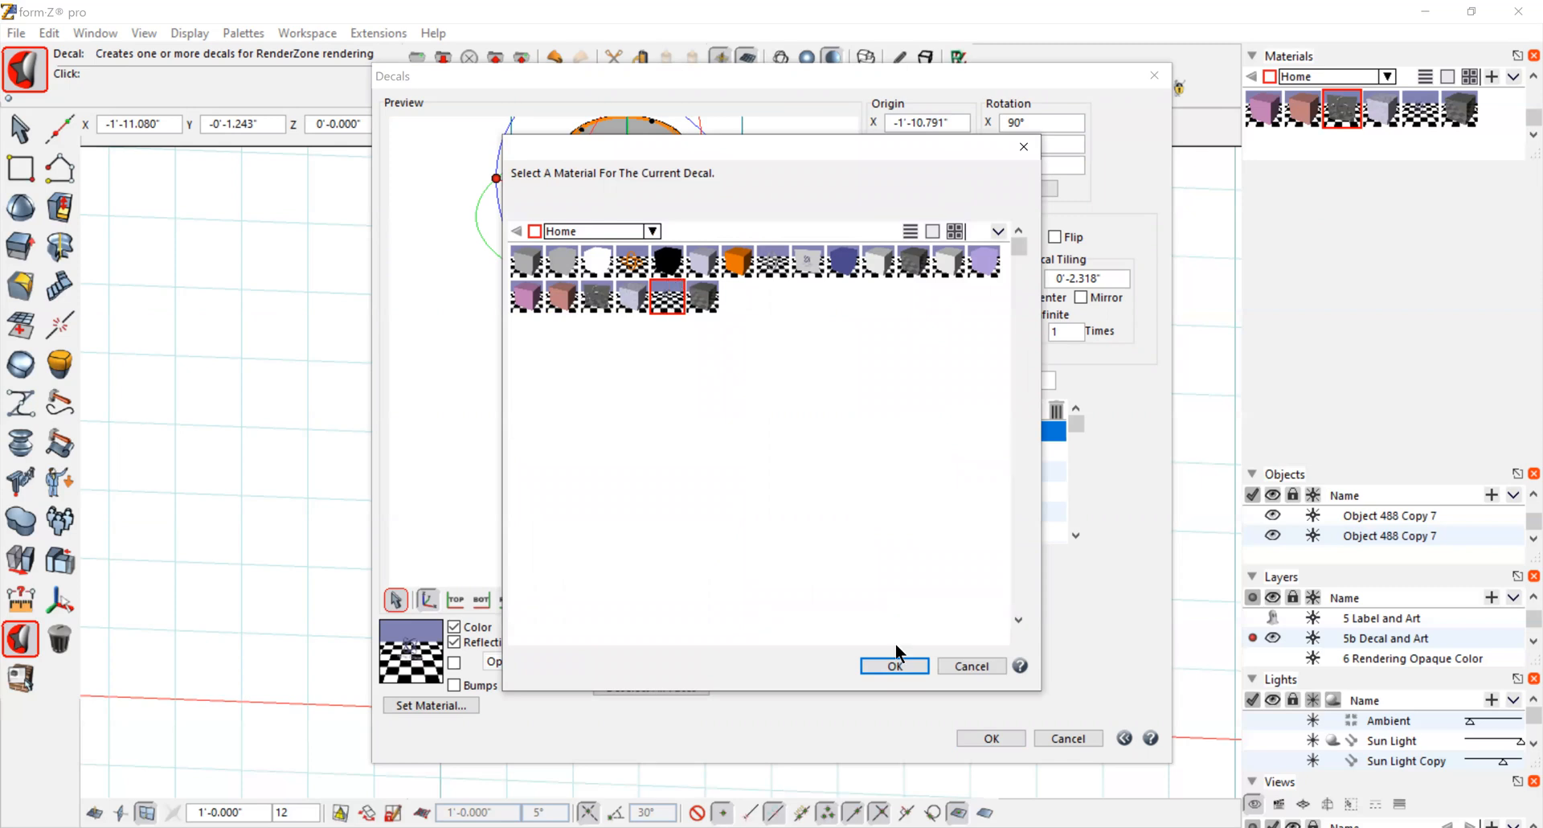
{"action": "left_click", "coordinate": [889, 667]}
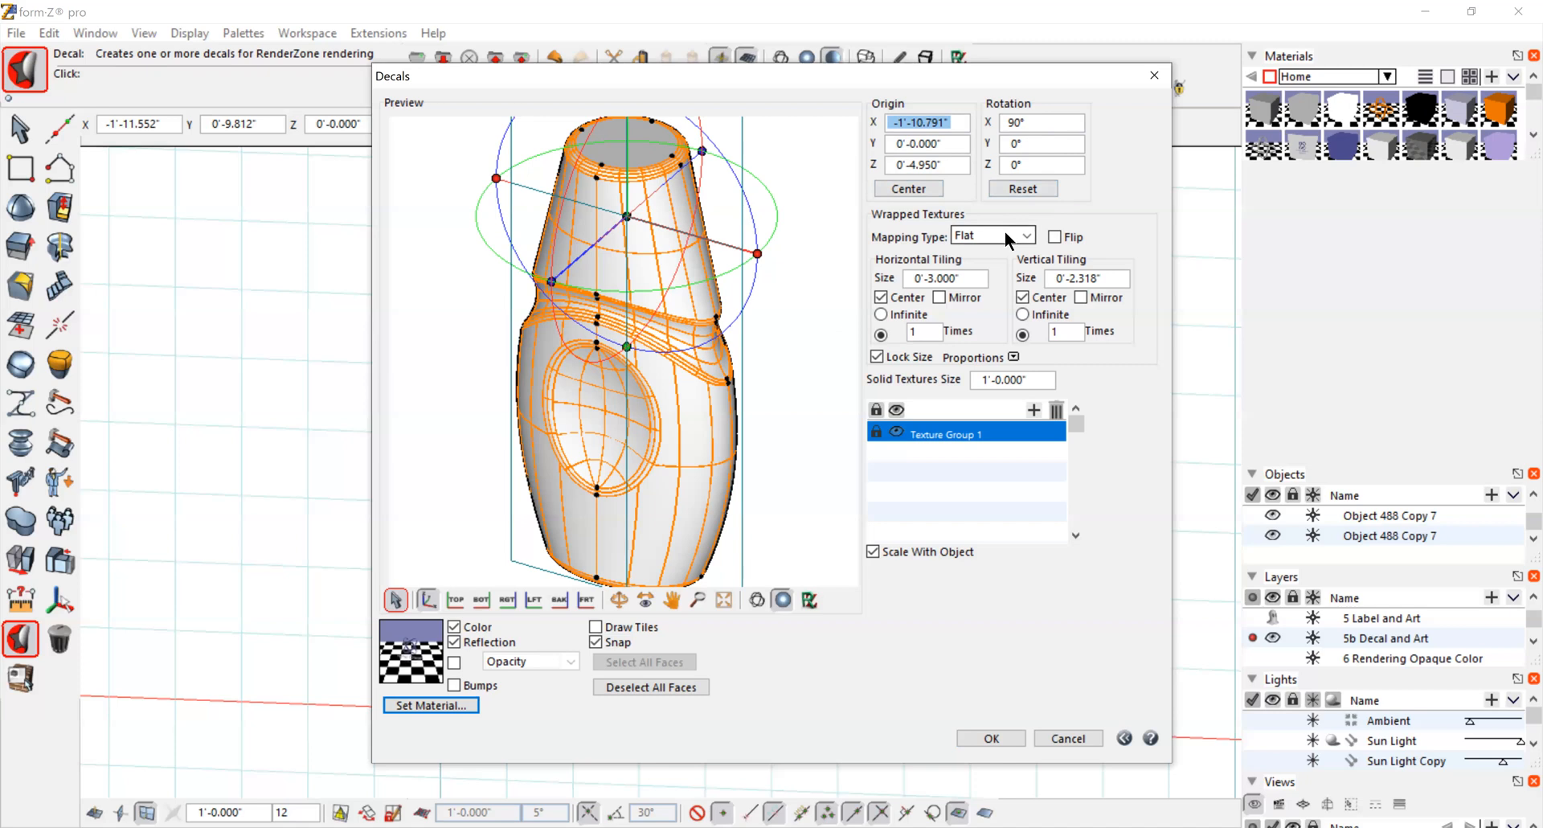
{"action": "left_click", "coordinate": [1011, 356]}
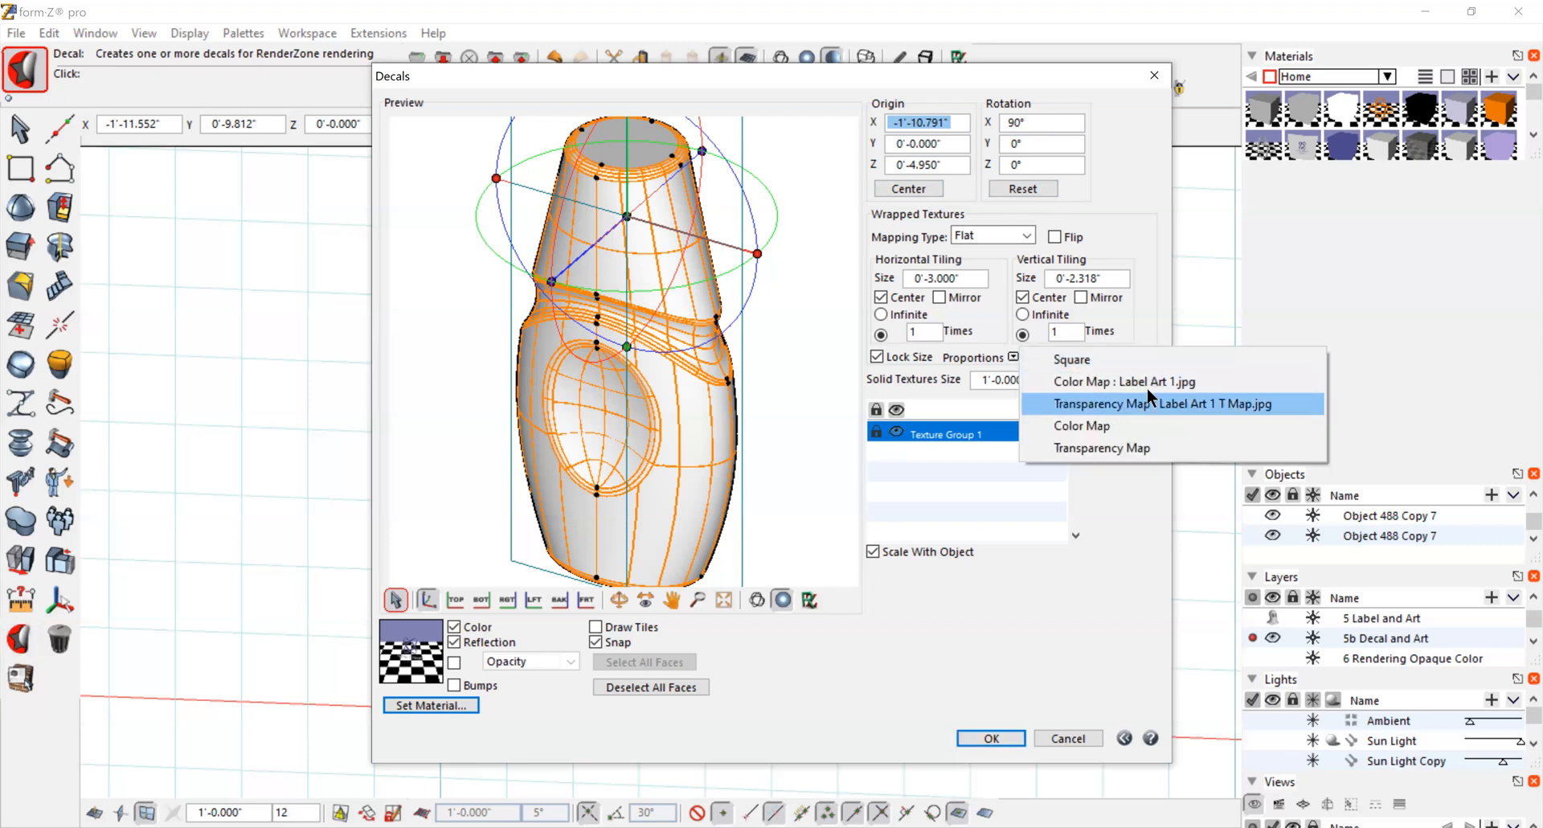
{"action": "left_click", "coordinate": [1111, 590]}
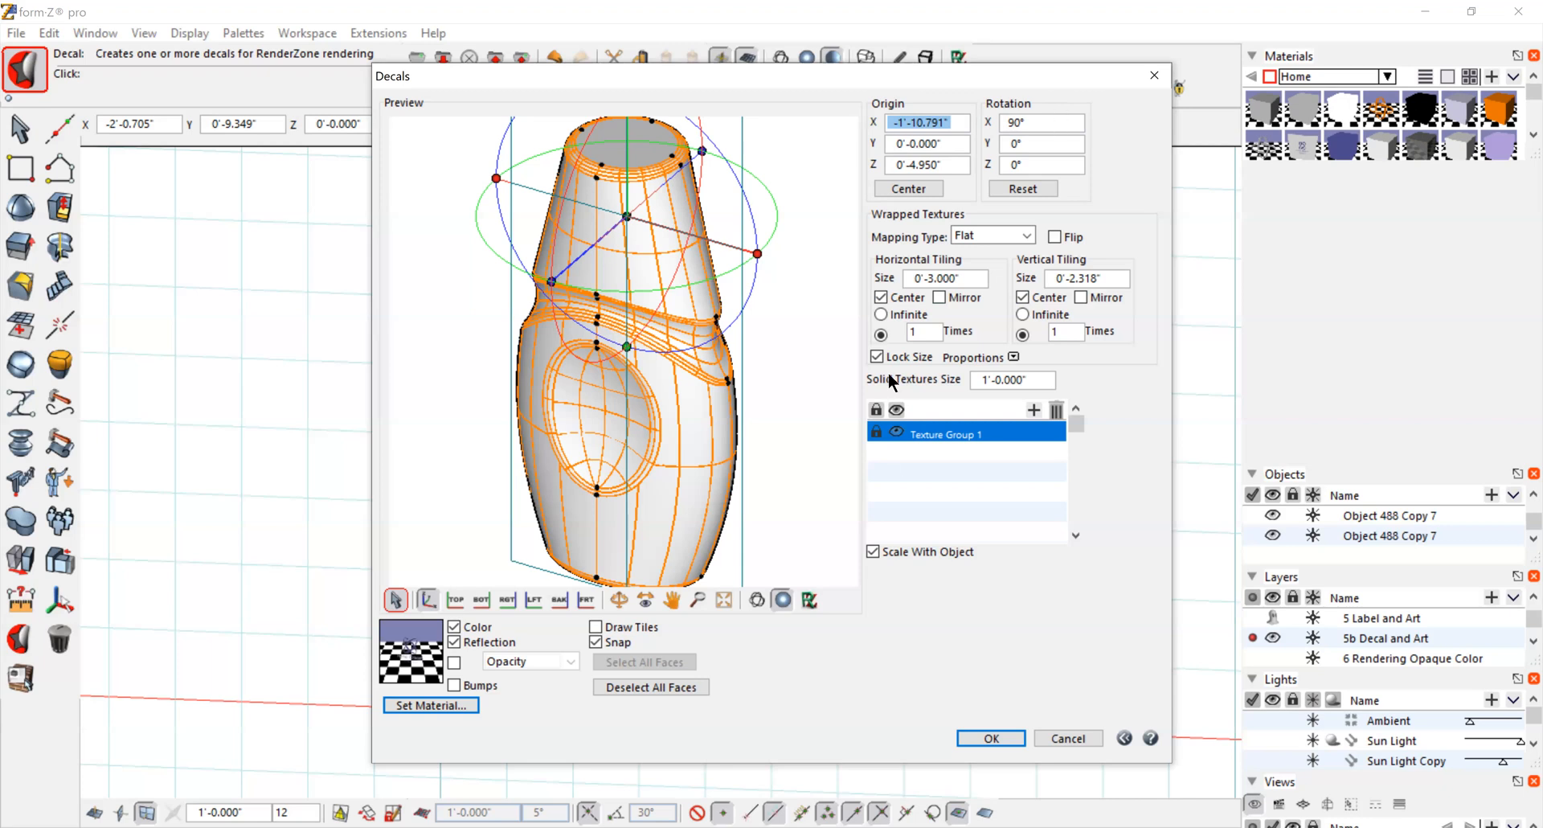
Step: Preview the rendered Hand Cream decal in the axonometric and front views, and accept the decal settings
{"action": "left_click", "coordinate": [807, 596]}
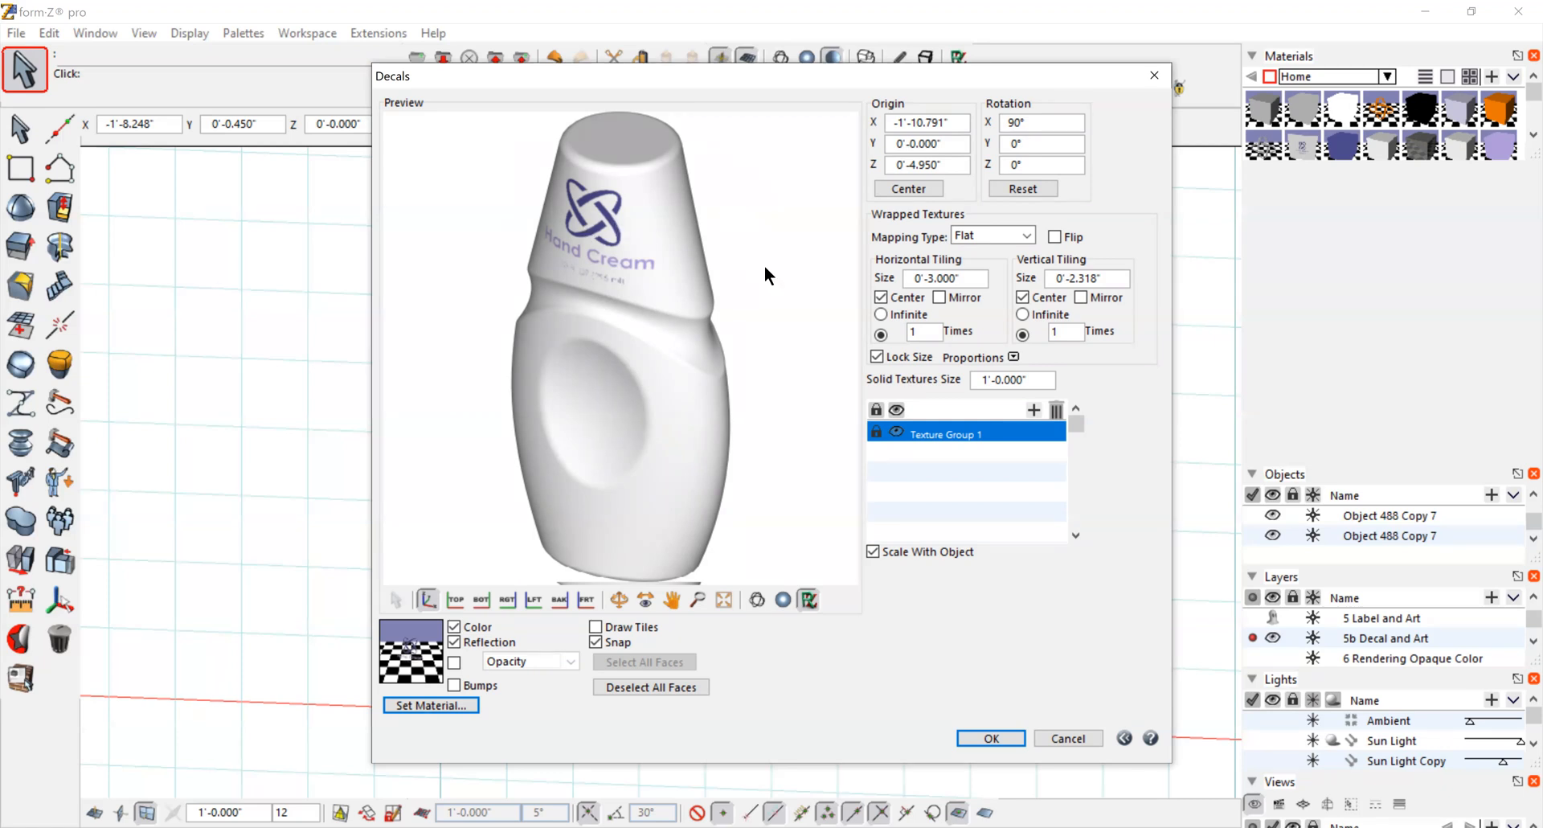
{"action": "left_click", "coordinate": [585, 598]}
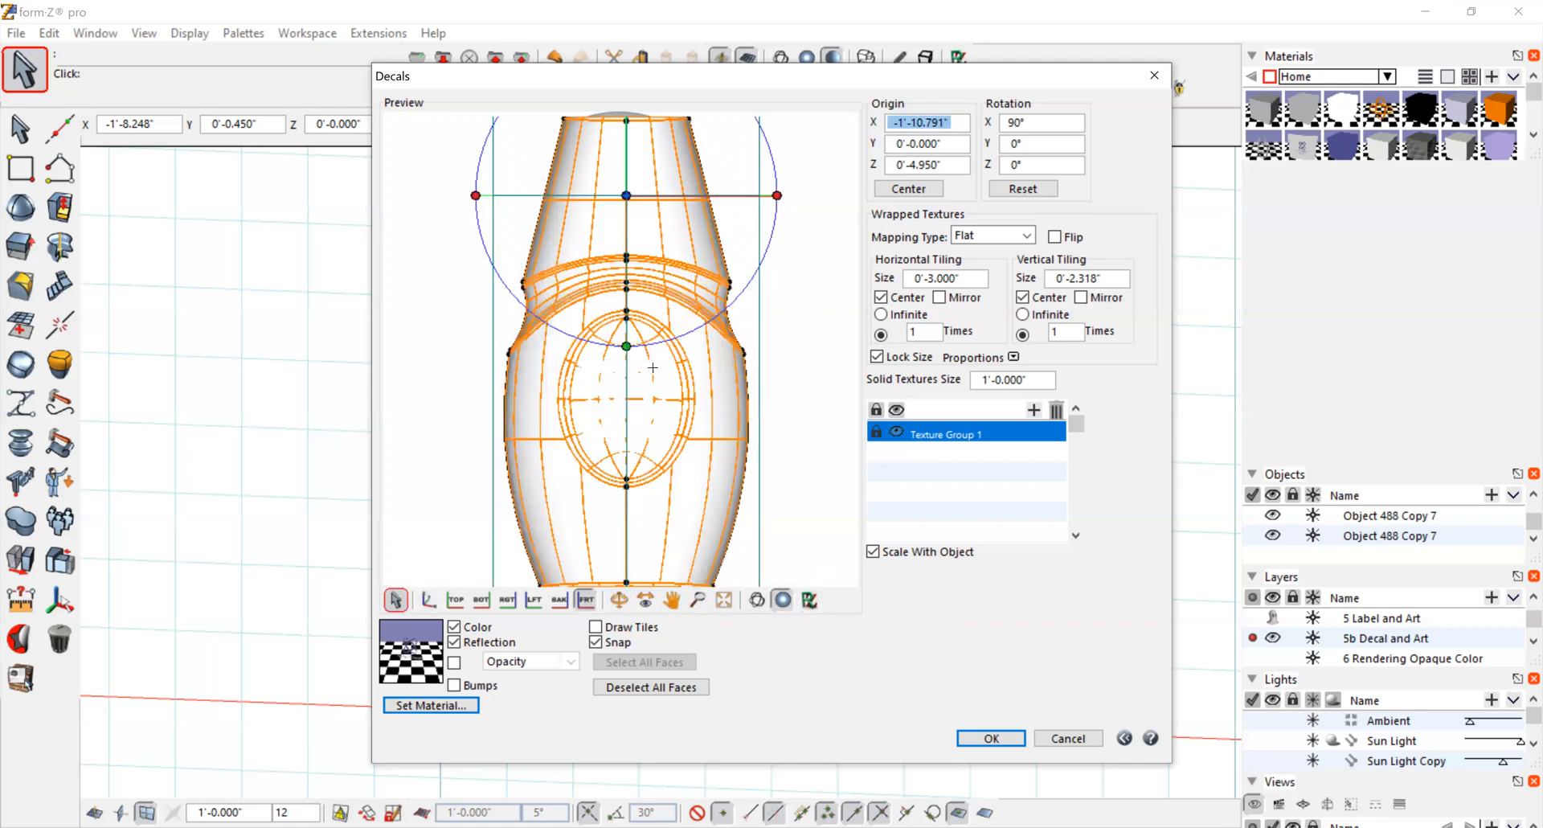
{"action": "left_click", "coordinate": [808, 598]}
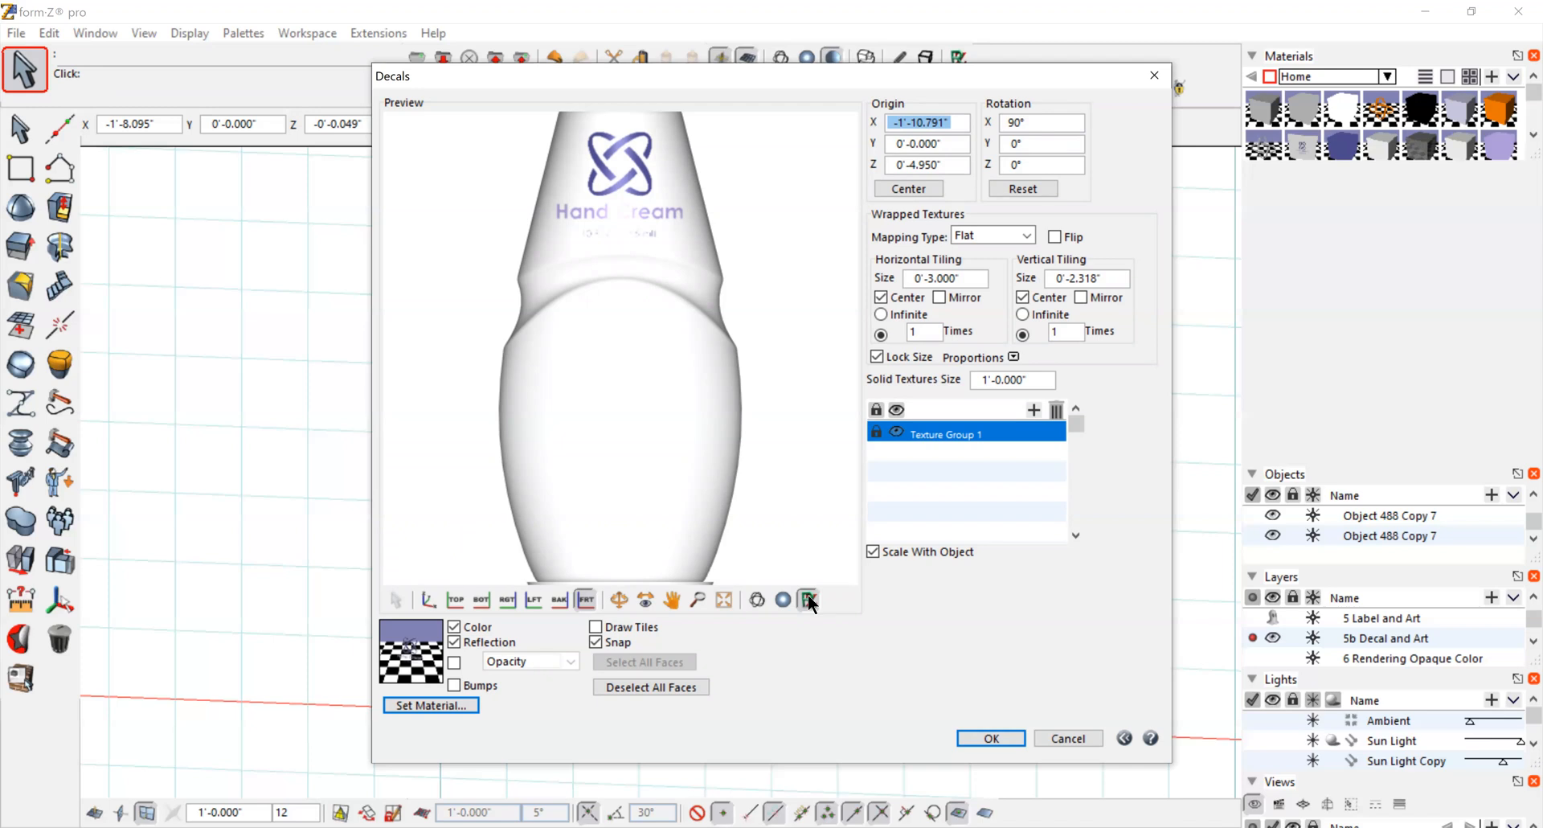
{"action": "left_click", "coordinate": [991, 739]}
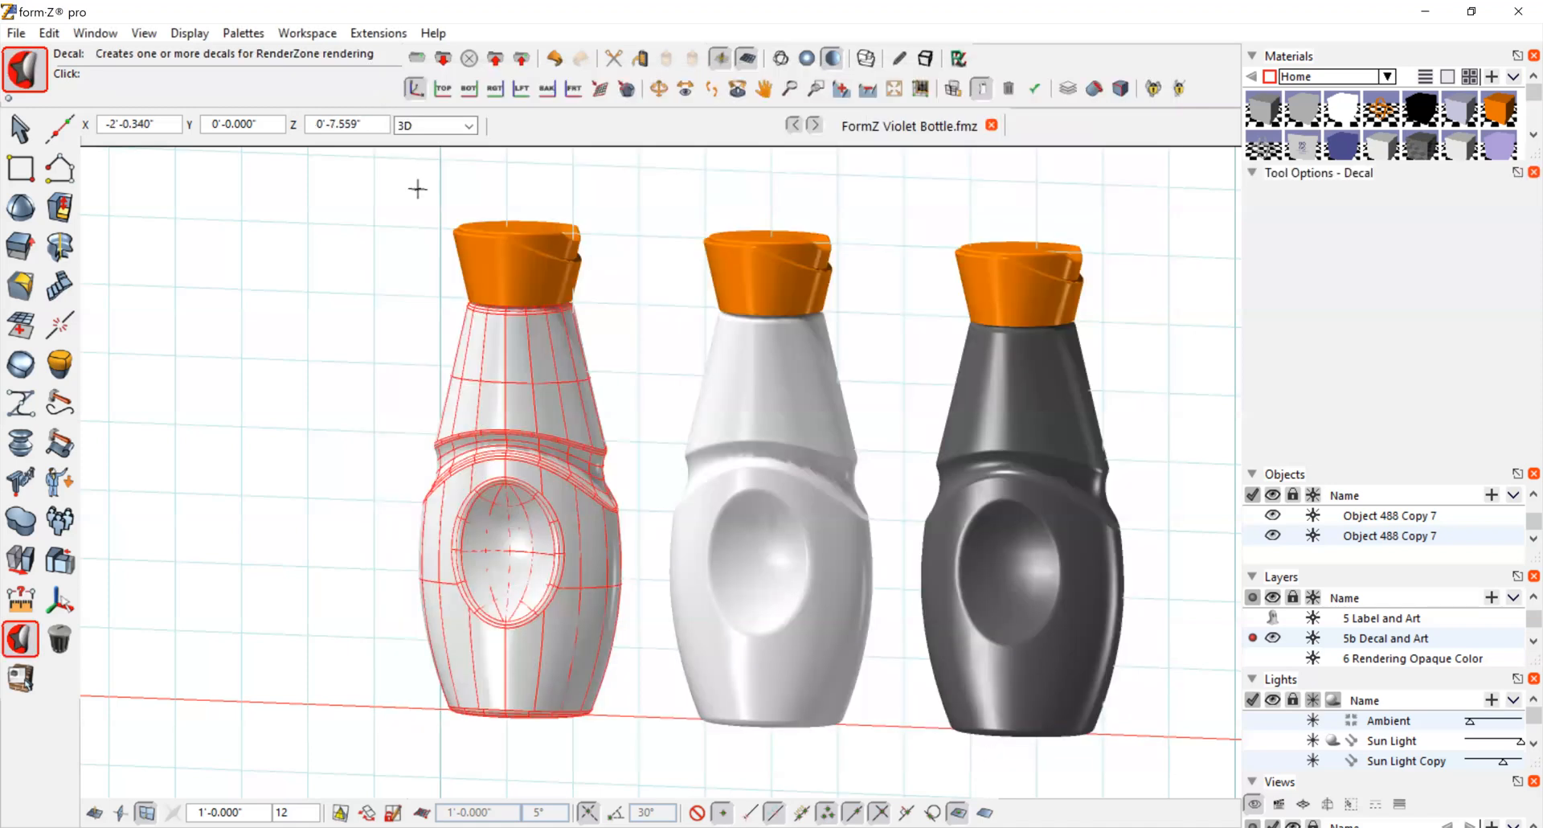
{"action": "left_click_drag", "start_coordinate": [19, 130], "coordinate": [18, 135]}
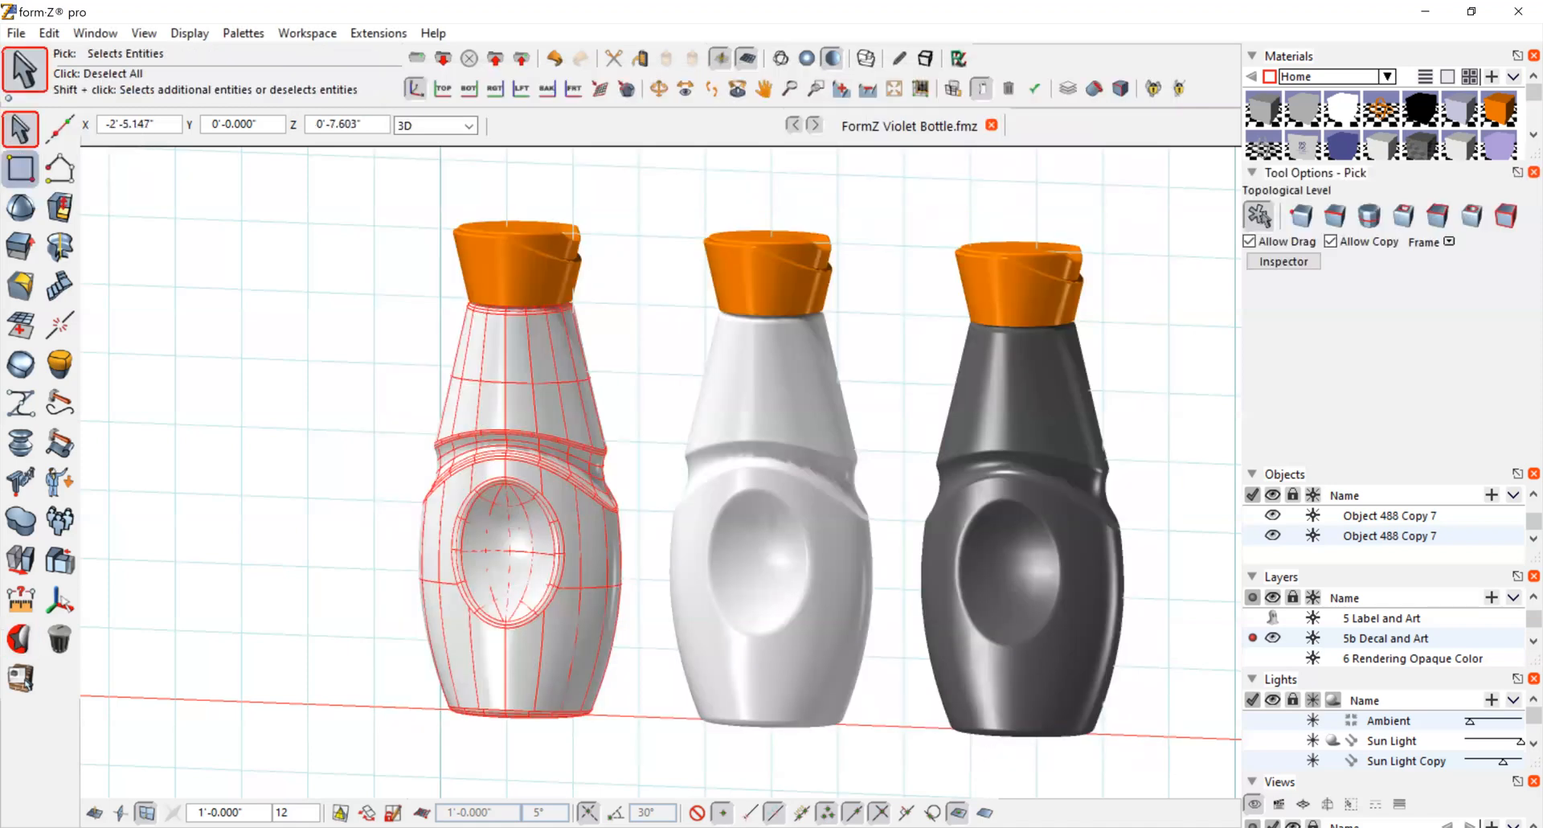
{"action": "left_click", "coordinate": [783, 357], "text": "shift"}
{"action": "left_click_drag", "start_coordinate": [20, 637], "coordinate": [60, 679]}
{"action": "left_click", "coordinate": [796, 392]}
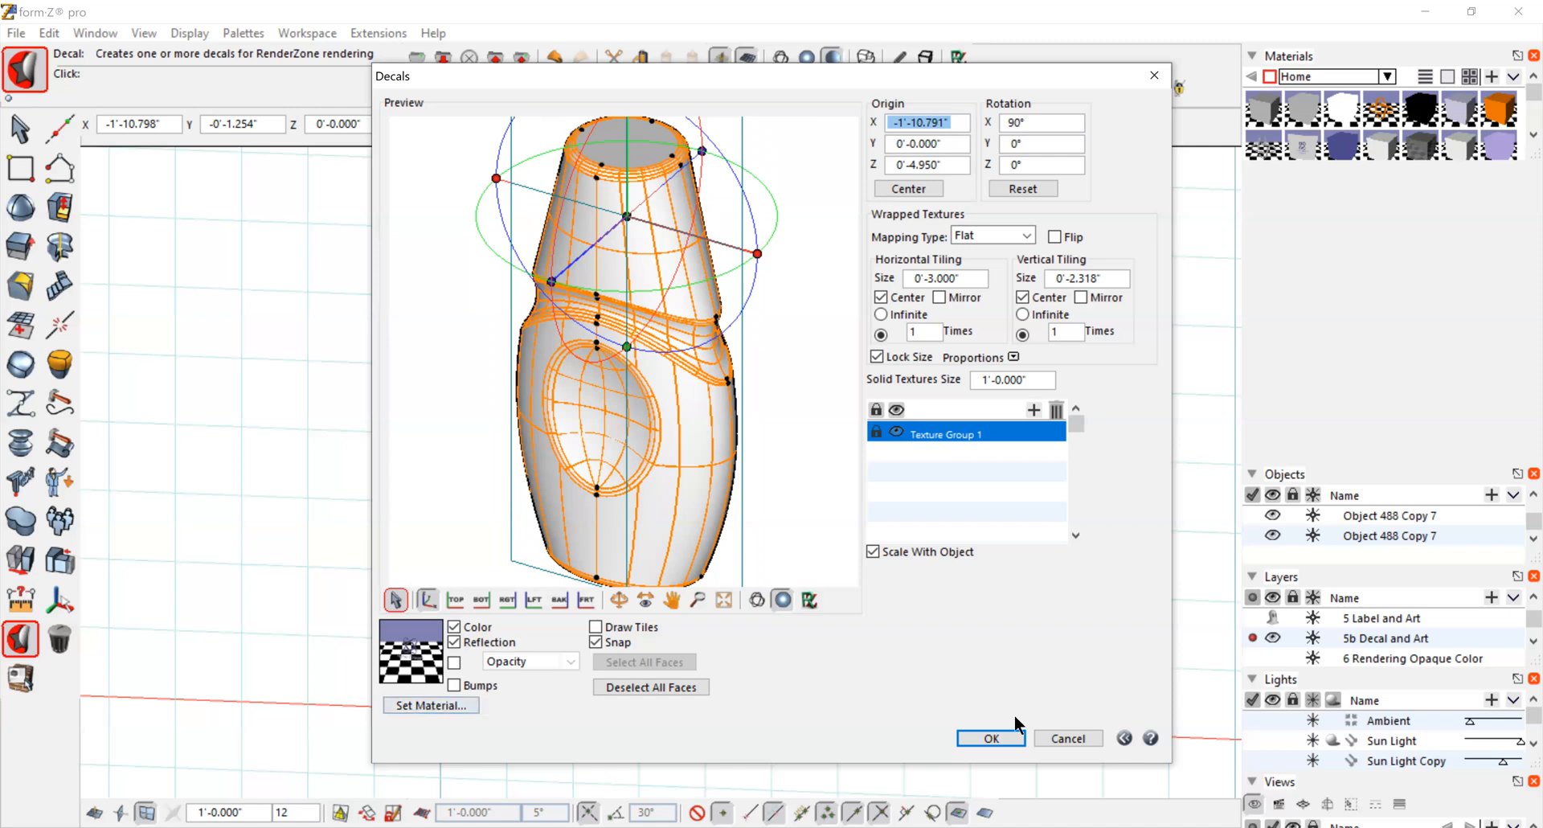
{"action": "left_click", "coordinate": [1058, 735]}
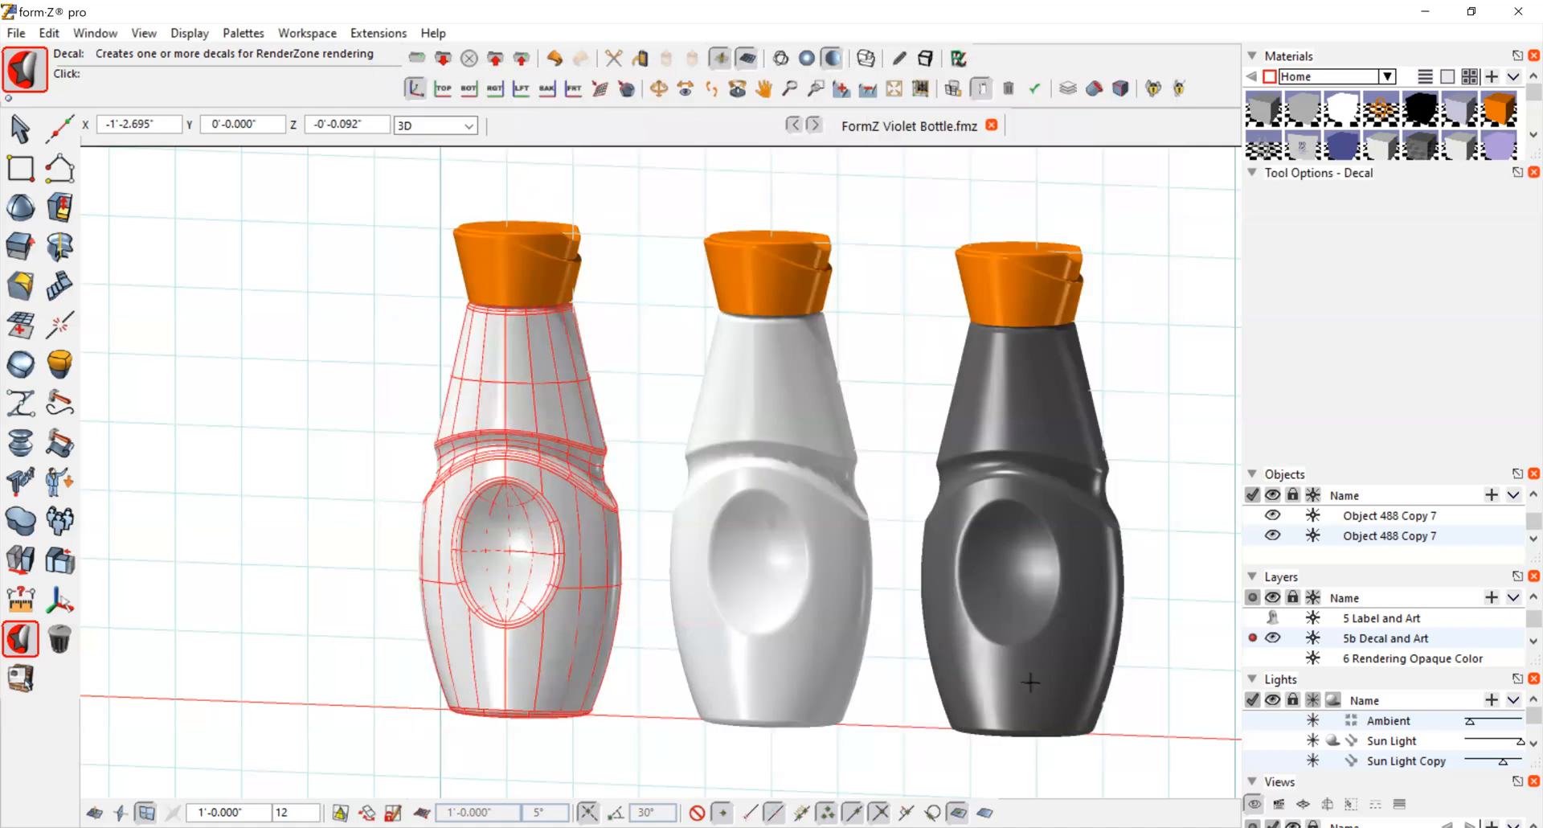
{"action": "left_click", "coordinate": [20, 128]}
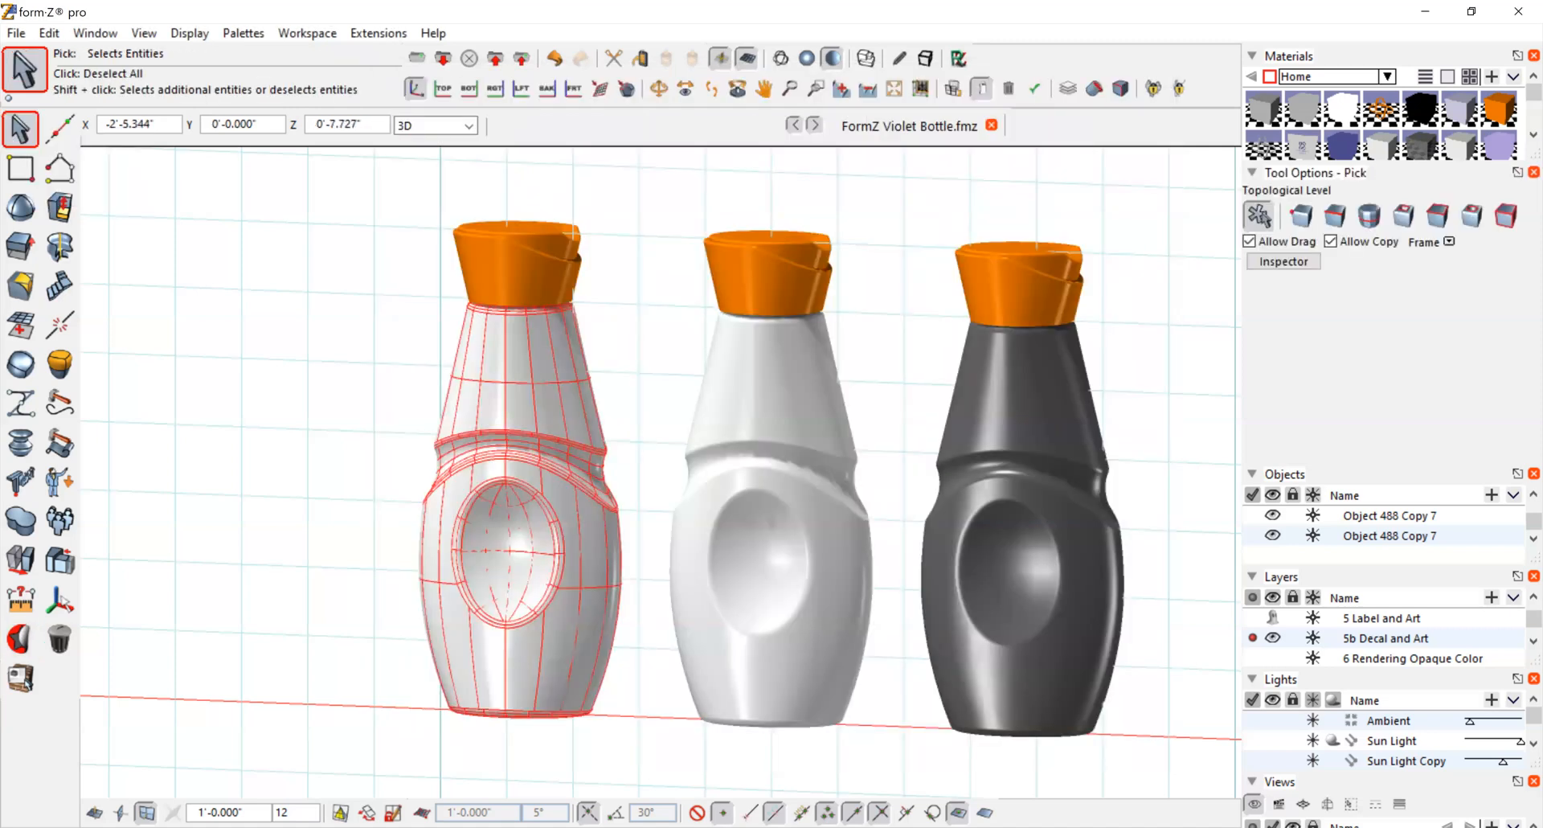
Step: Open the decal settings of the middle white bottle and review the orange logo material assigned to the decal
{"action": "left_click", "coordinate": [871, 212]}
{"action": "left_click", "coordinate": [20, 639]}
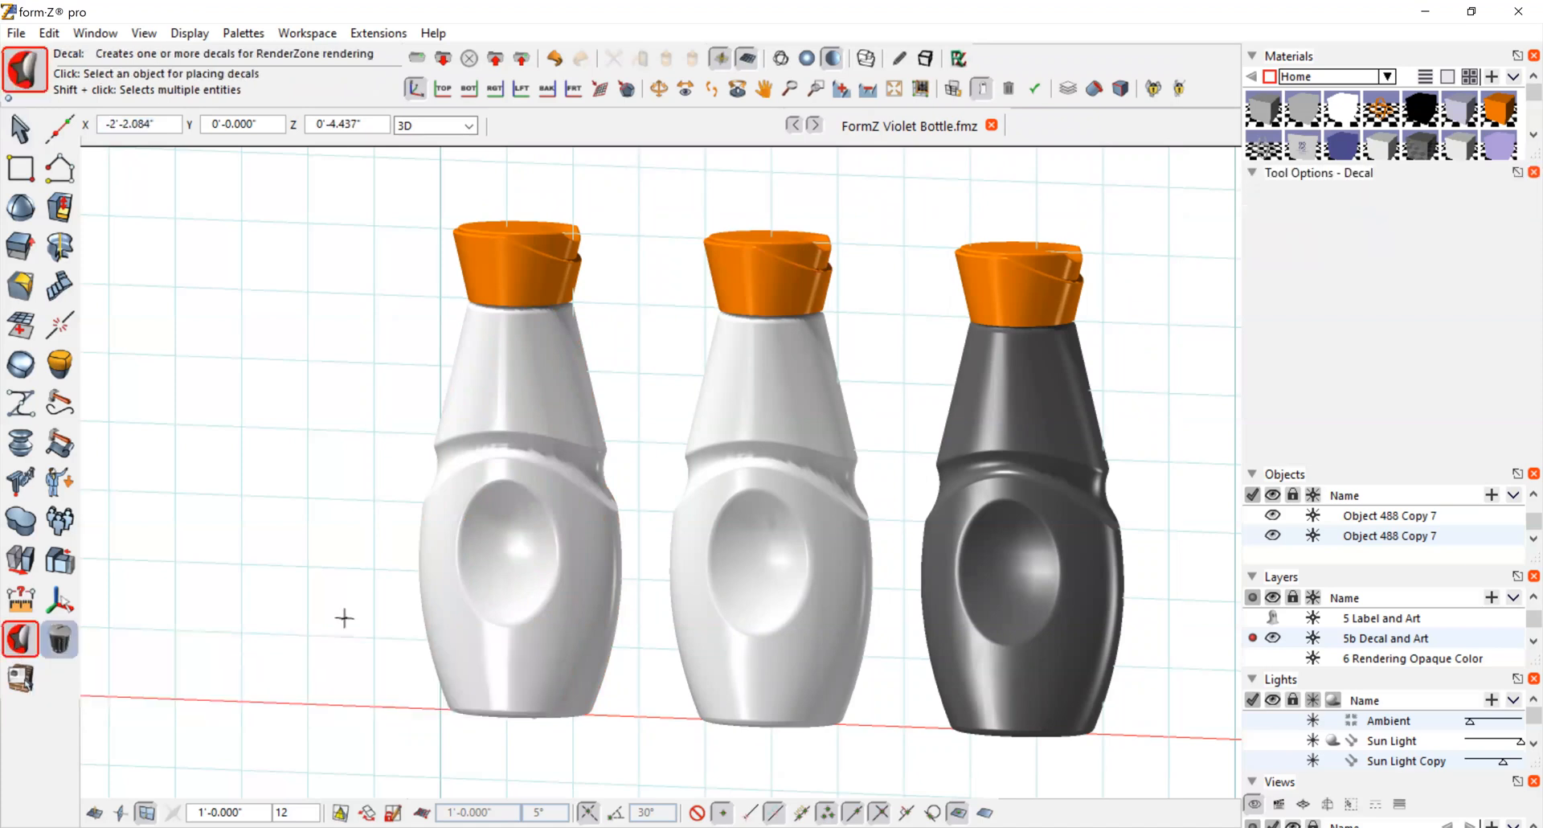
{"action": "left_click", "coordinate": [769, 412]}
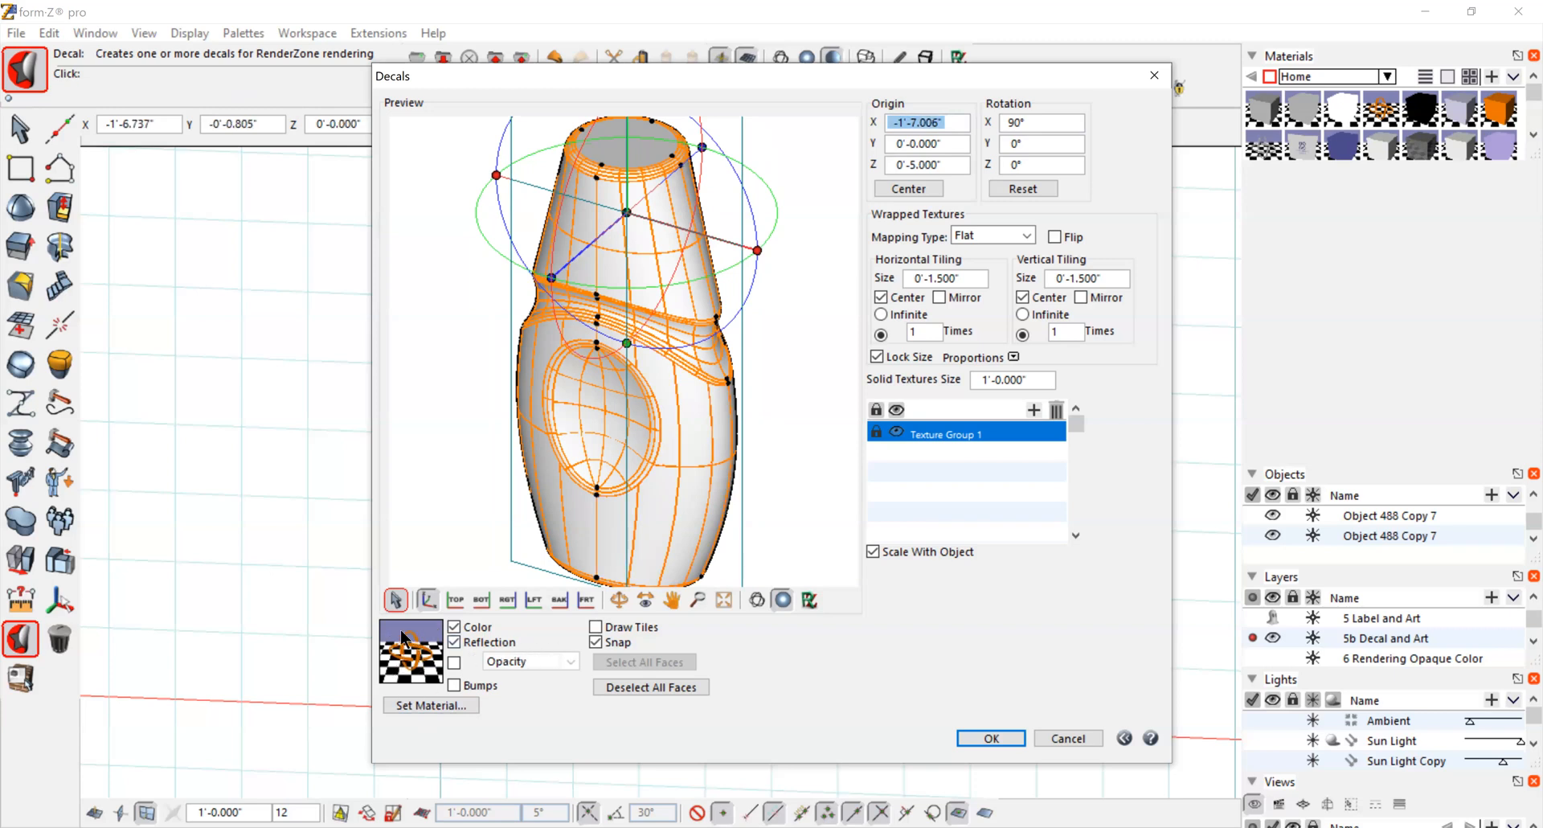
{"action": "left_click", "coordinate": [424, 706]}
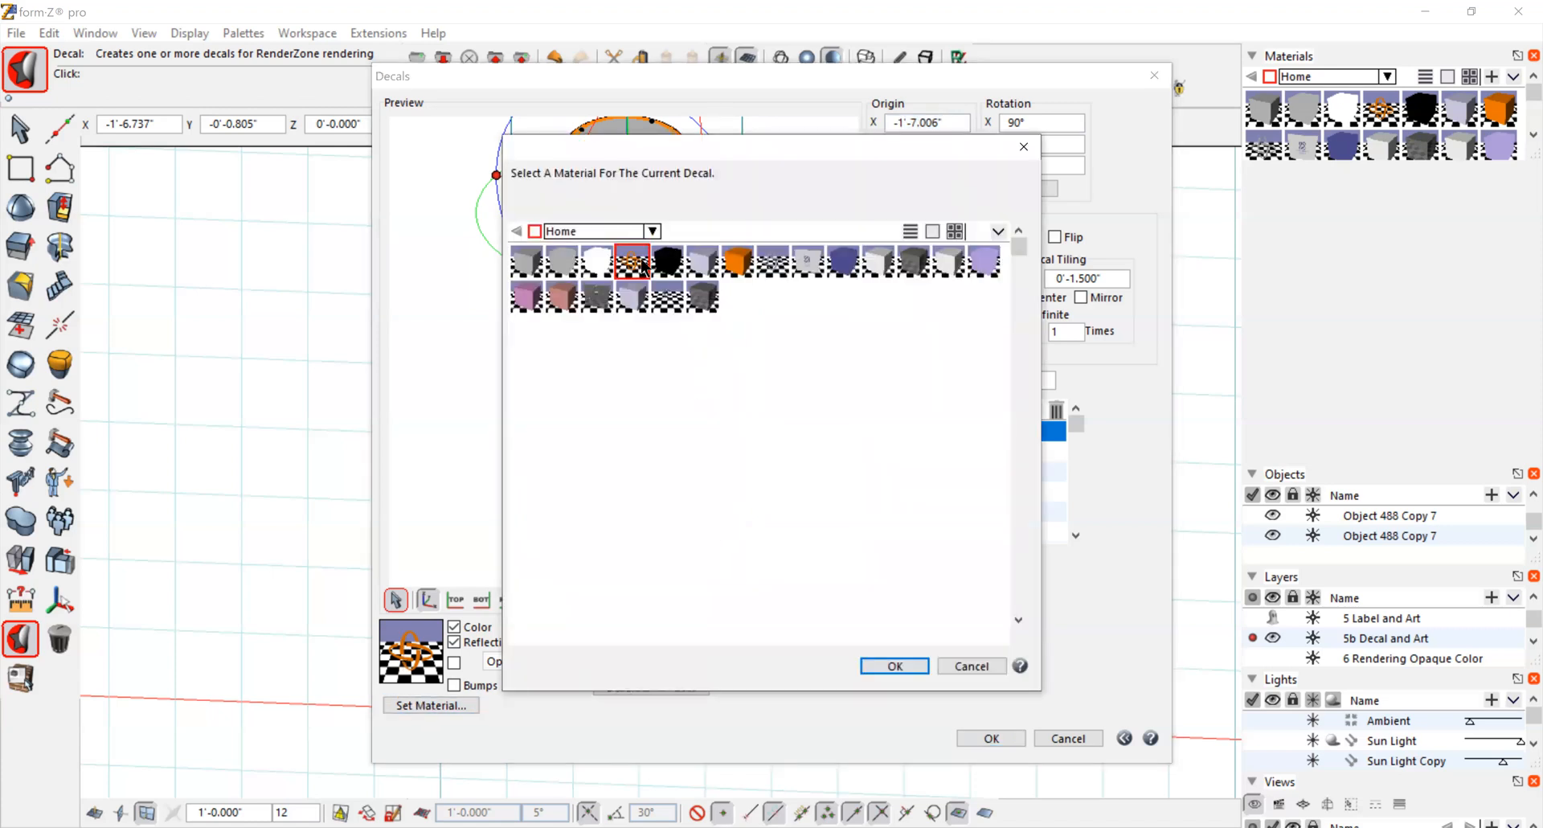
{"action": "left_click", "coordinate": [894, 667]}
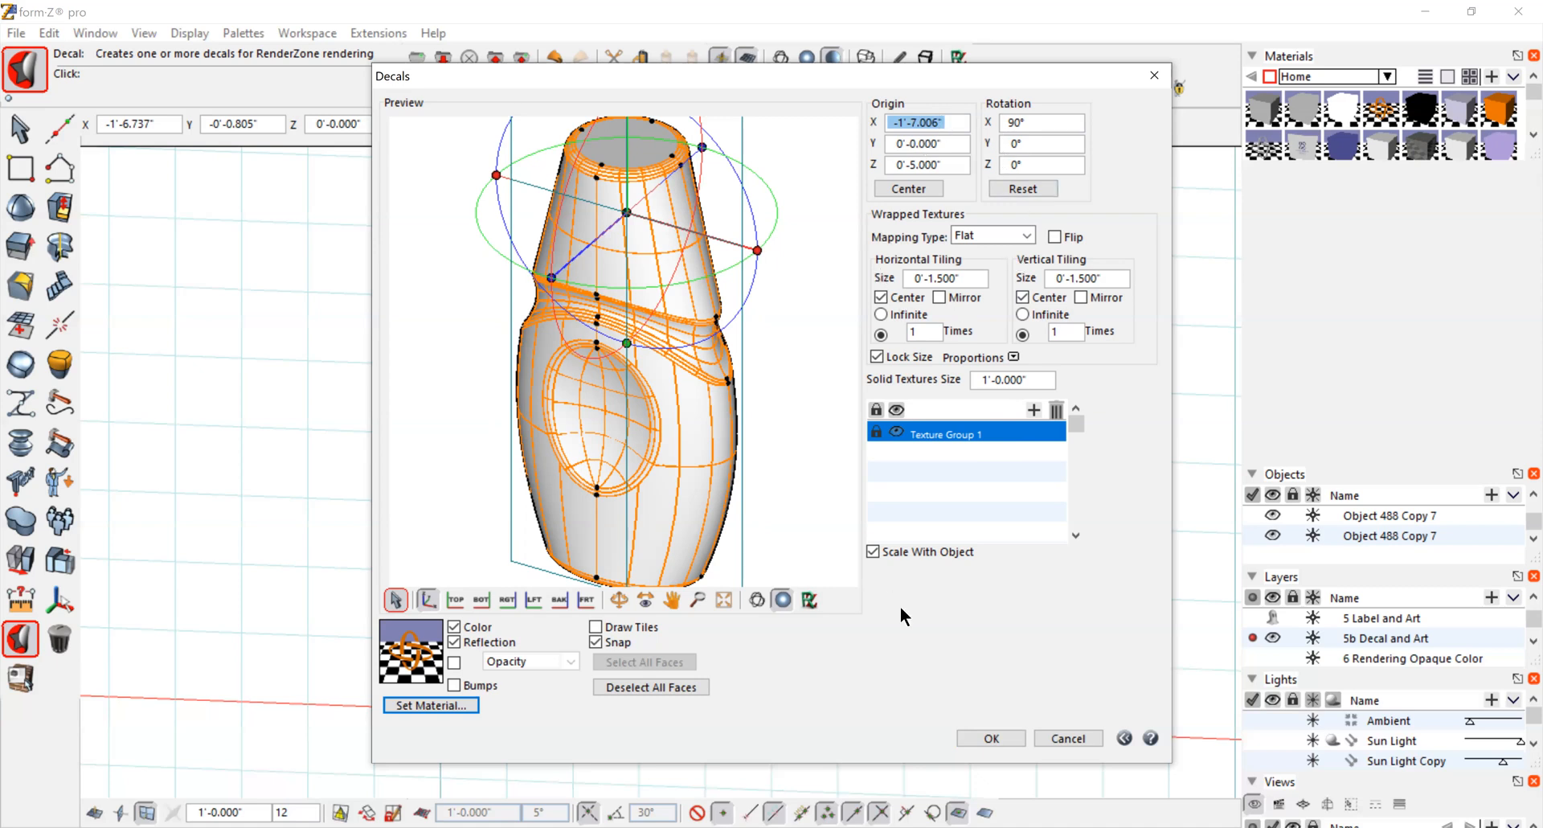
Step: Preview the middle bottle's logo decal with RenderZone and accept the decal settings
{"action": "left_click", "coordinate": [810, 600]}
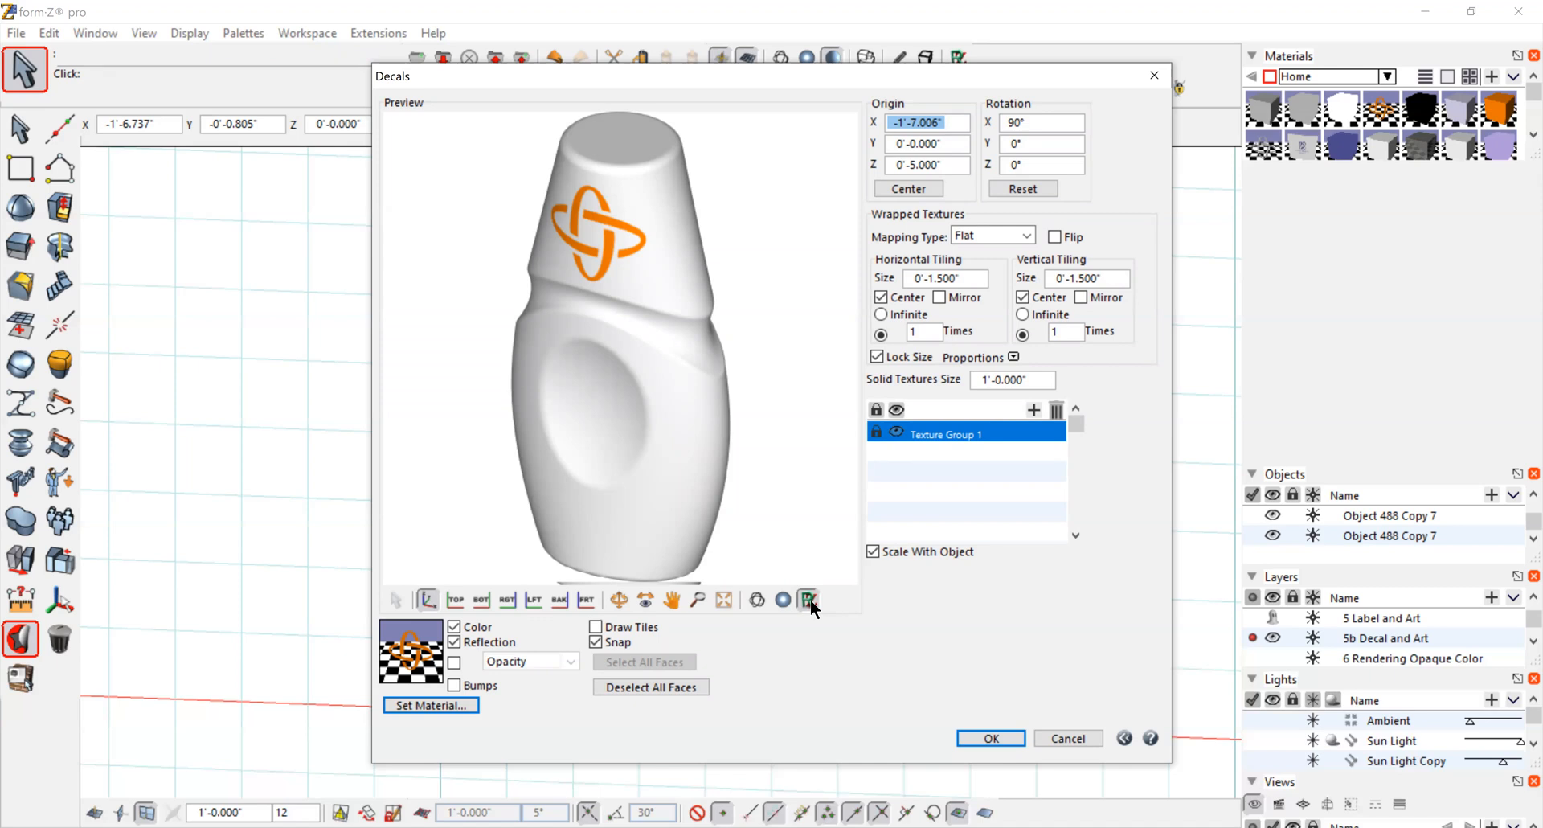
{"action": "left_click", "coordinate": [709, 529]}
{"action": "left_click", "coordinate": [991, 738]}
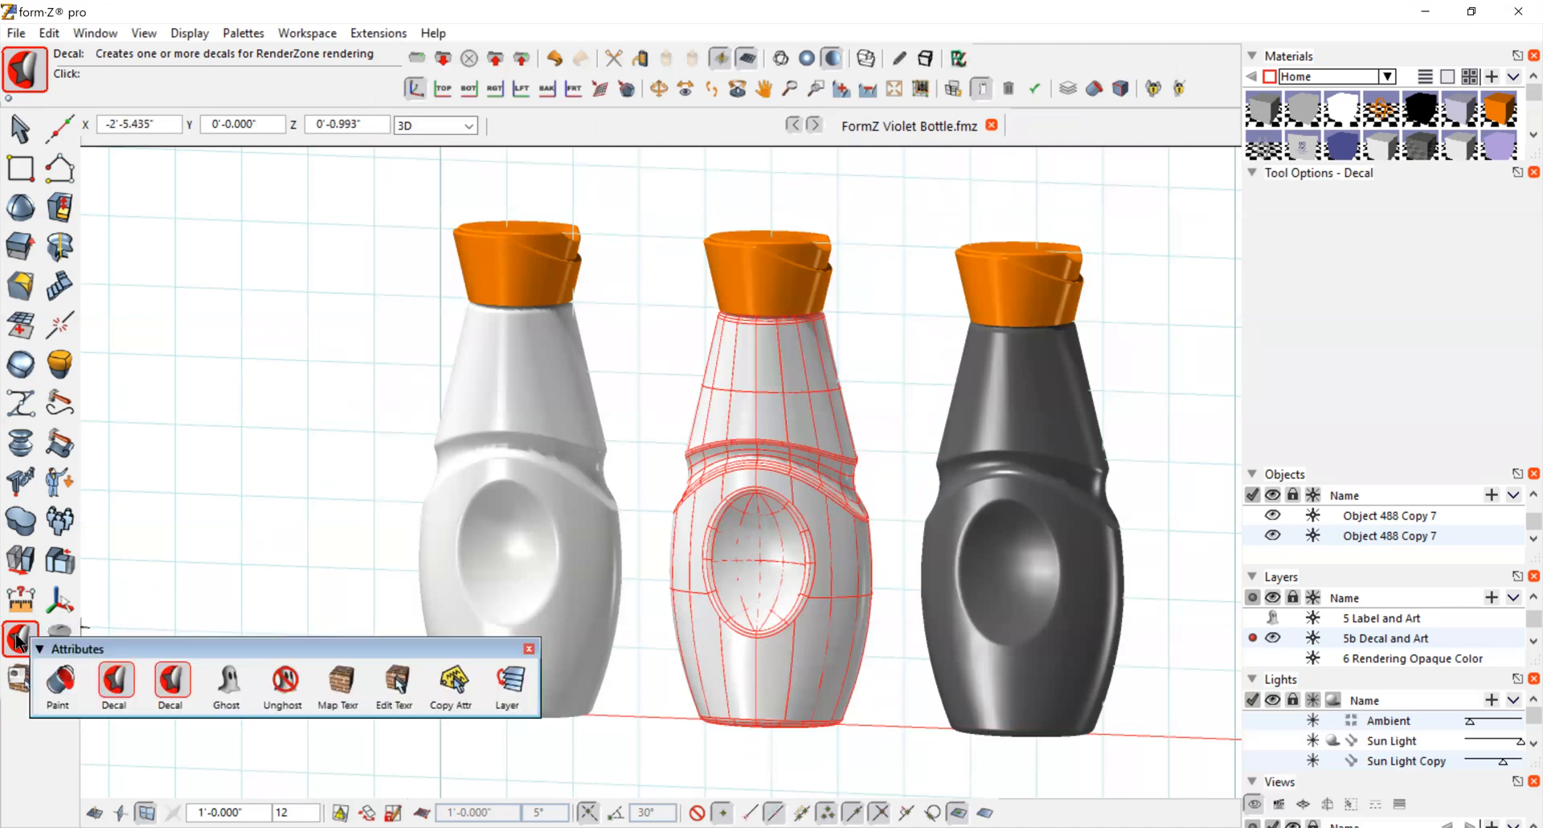
Step: Open the decal settings of the dark bottle, review its bump decal options, and accept them
{"action": "left_click", "coordinate": [1004, 407]}
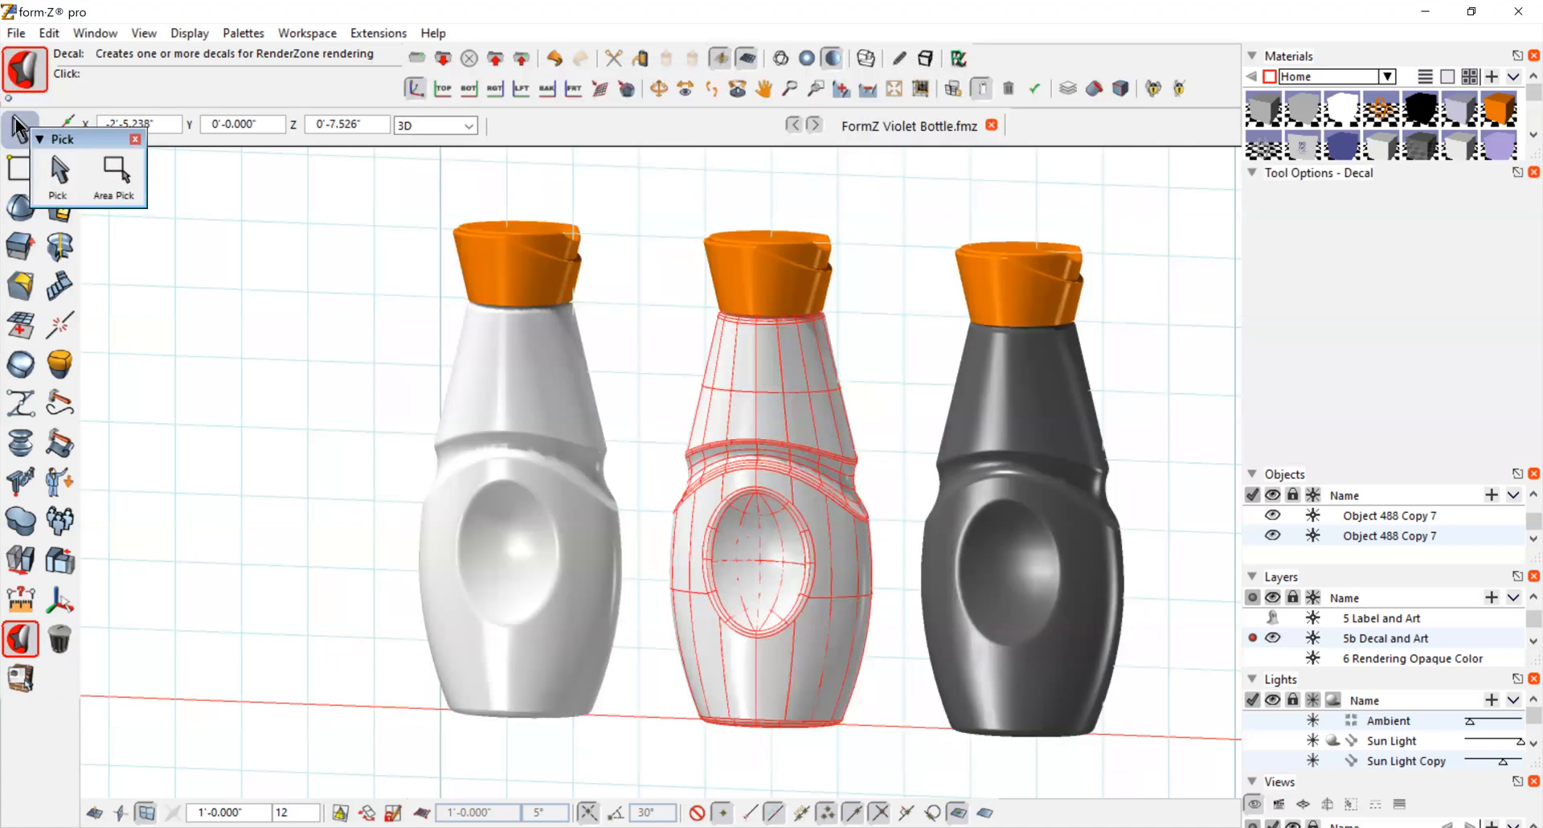
{"action": "left_click", "coordinate": [20, 128]}
{"action": "left_click", "coordinate": [1033, 192]}
{"action": "left_click", "coordinate": [20, 638]}
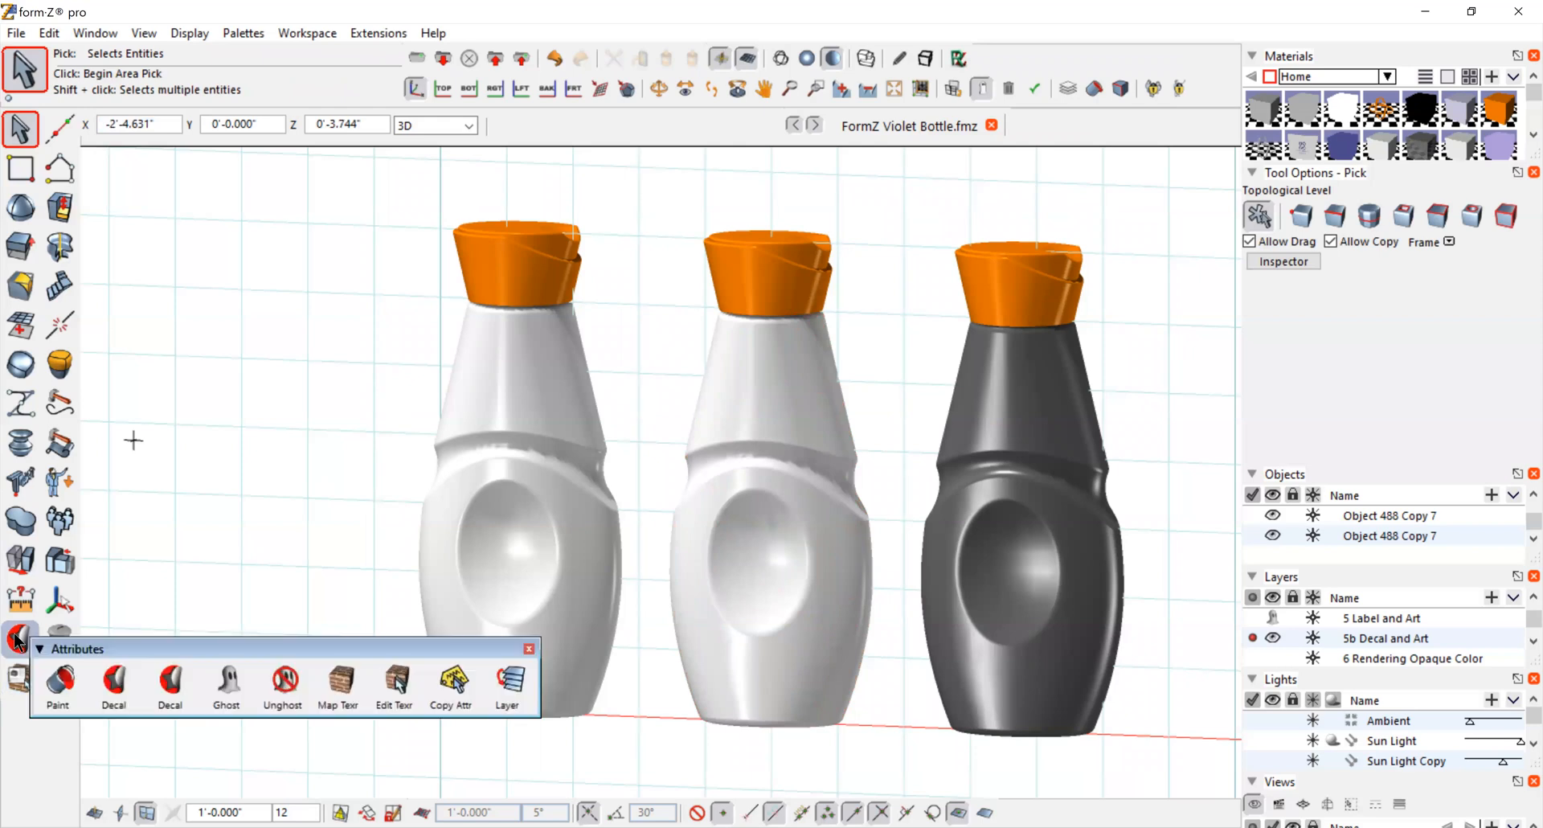
{"action": "left_click", "coordinate": [1036, 416]}
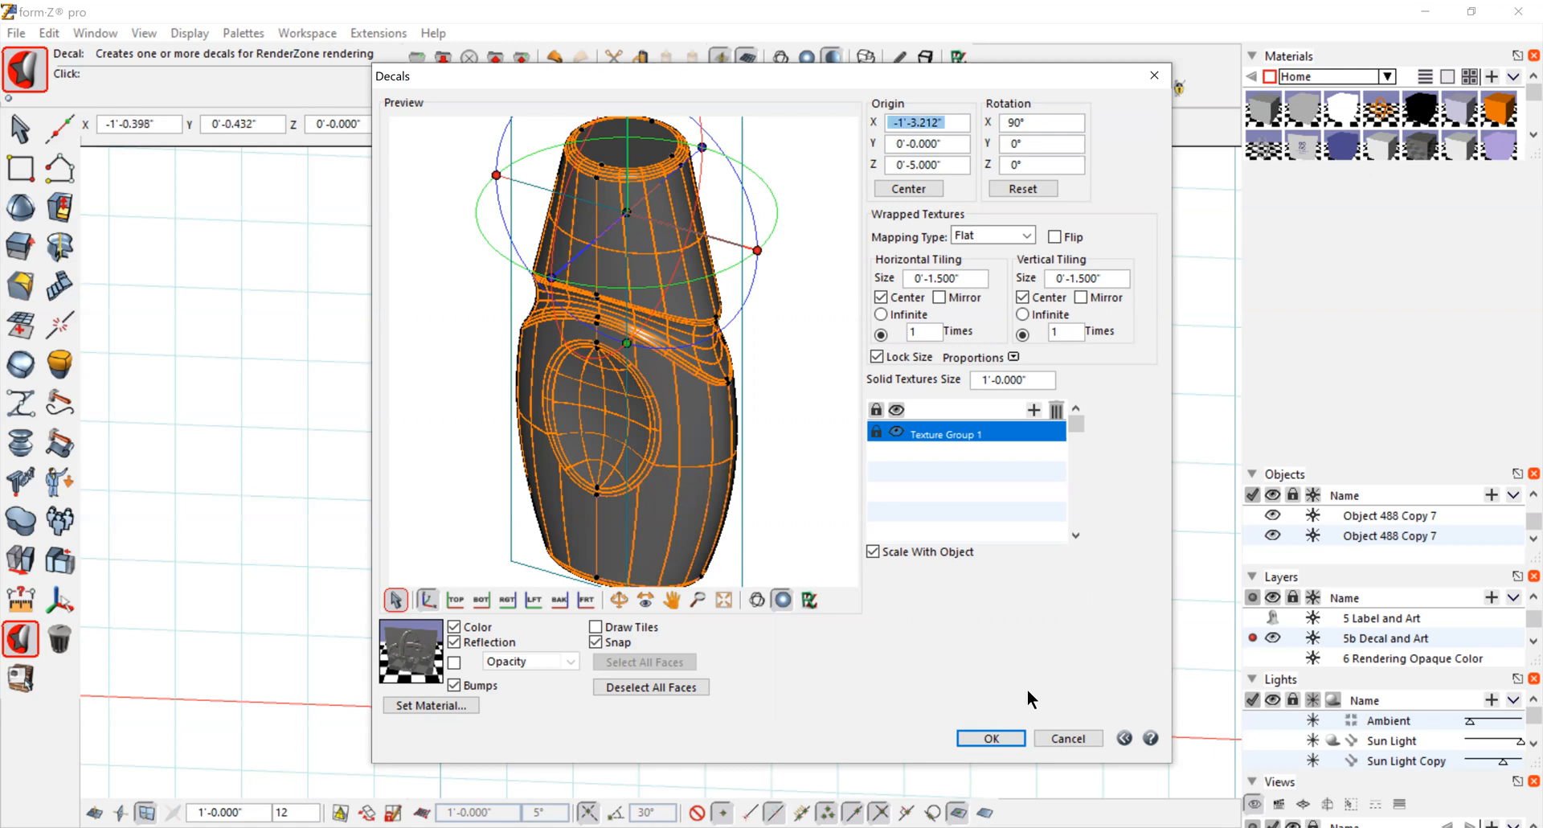
{"action": "left_click", "coordinate": [991, 737]}
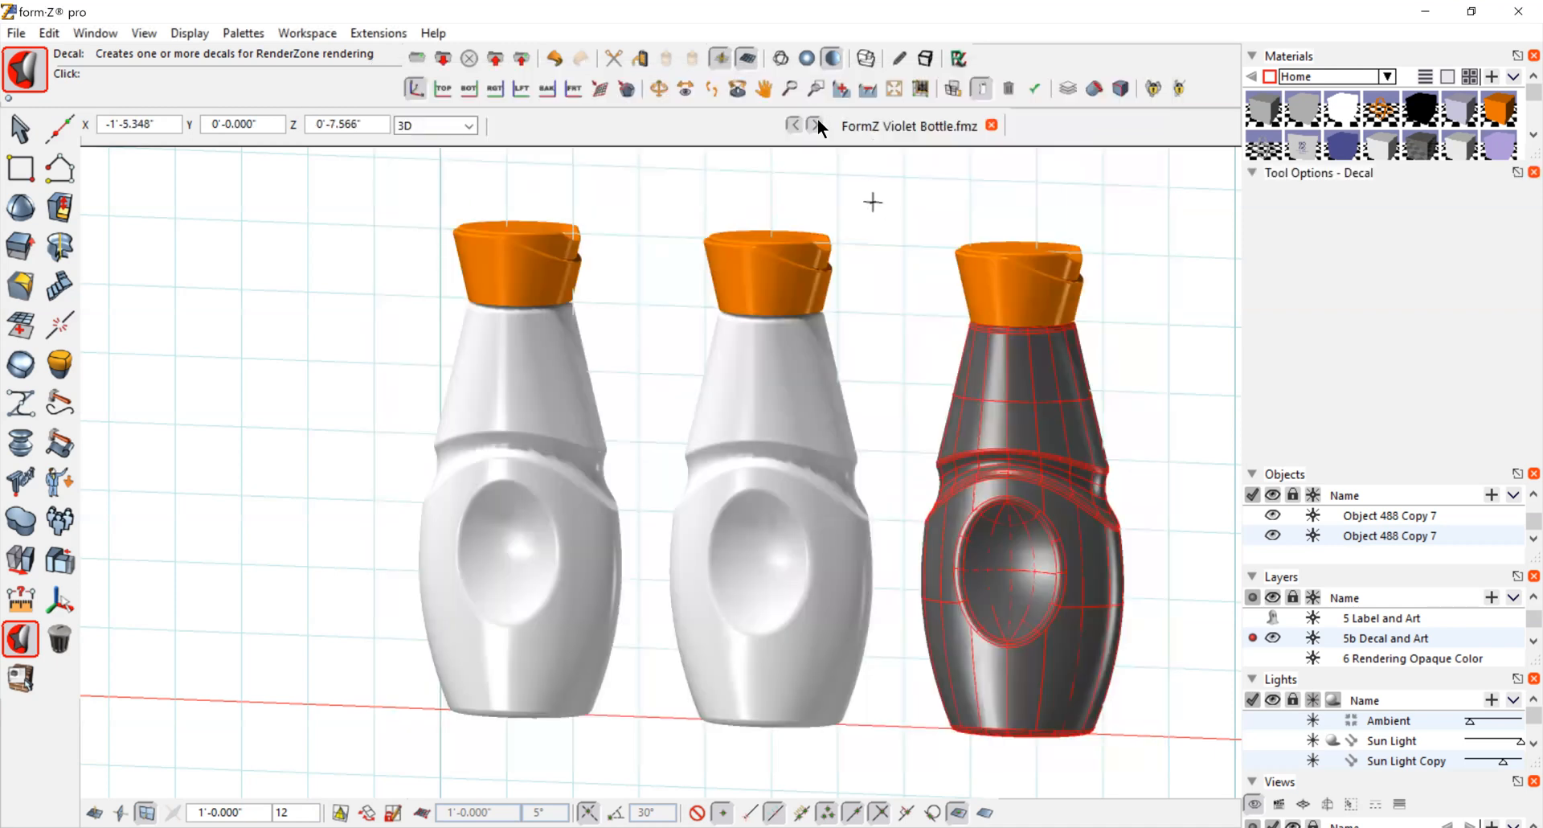
Step: Pan the view sideways to leave more free space beside the dark bottle
{"action": "left_click", "coordinate": [764, 88]}
{"action": "left_click_drag", "start_coordinate": [1154, 337], "coordinate": [1037, 333]}
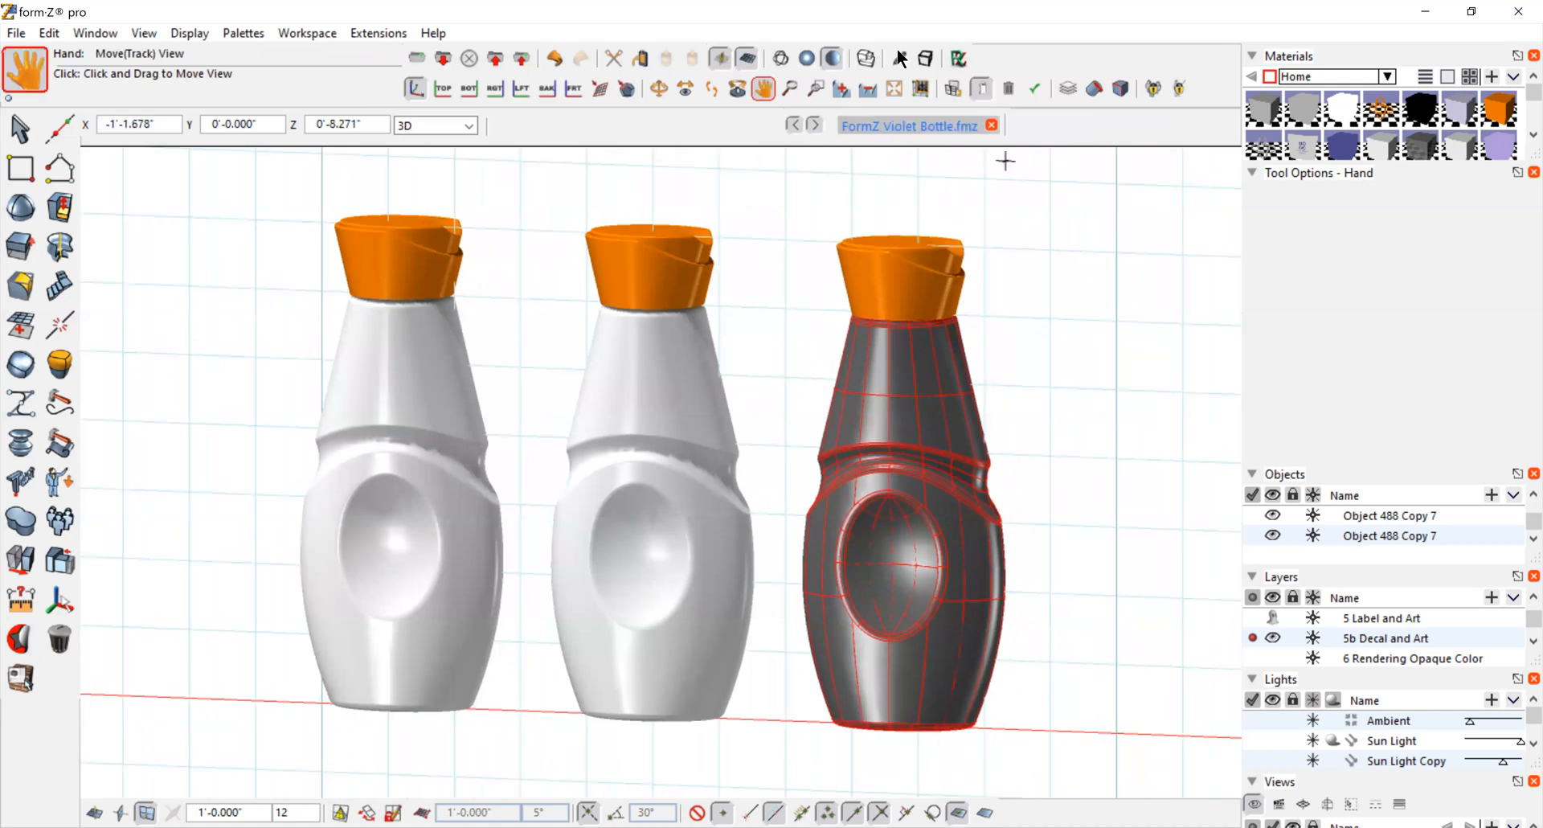